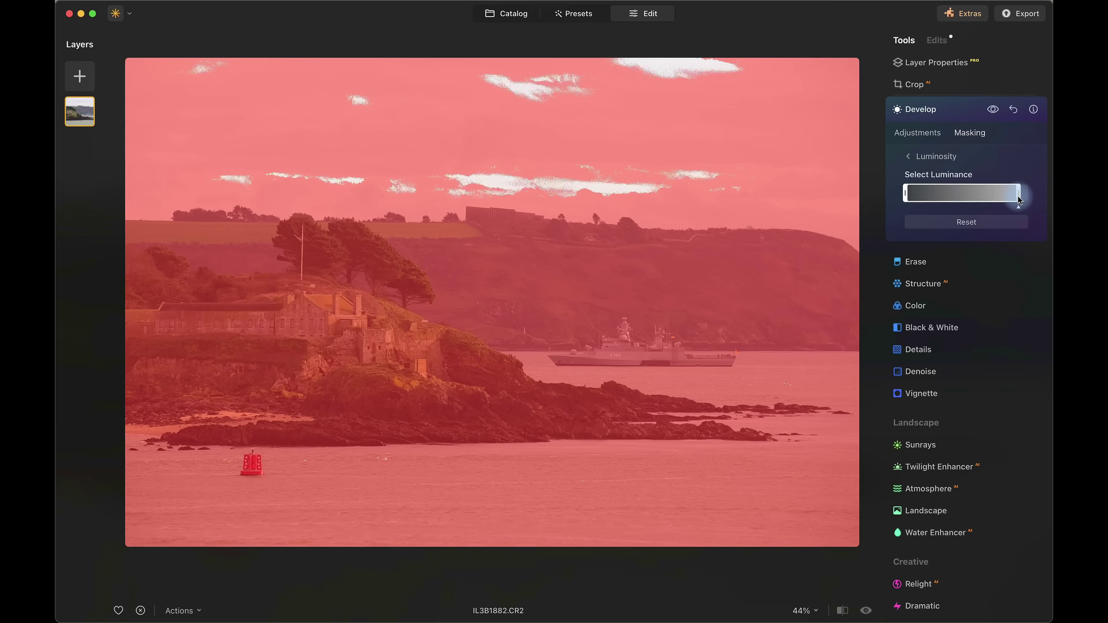
# Narrow the Develop tool's luminosity mask on the coastal photo by excluding the brightest tones
pyautogui.moveTo(1019, 194); pyautogui.dragTo(953, 198)
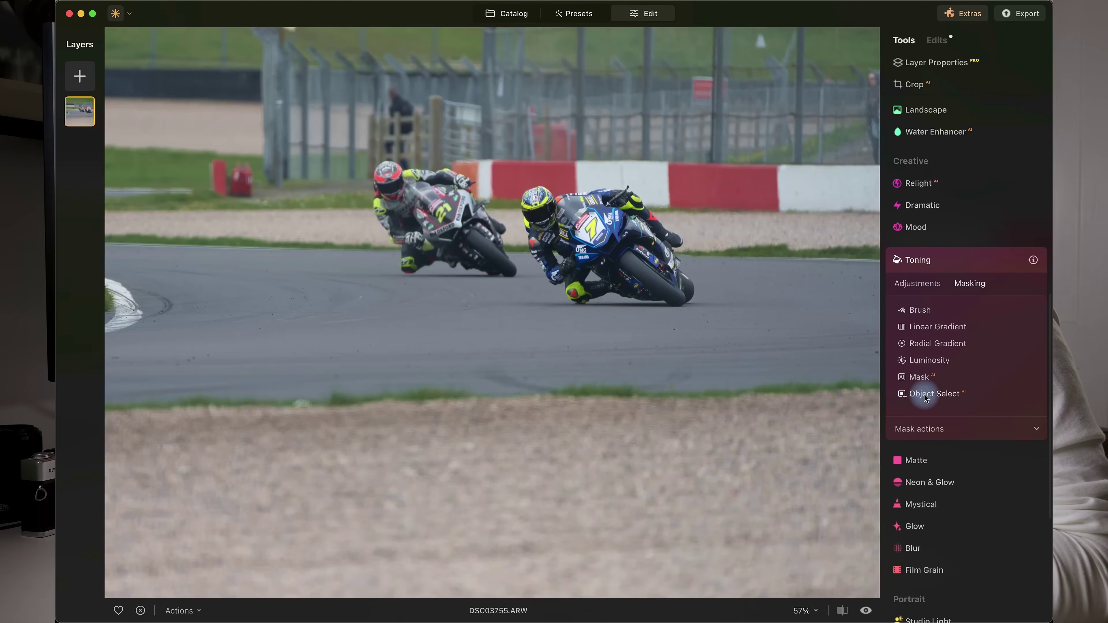
# Choose Object Select masking for the Toning adjustment on the motorcycle racing photo
pyautogui.click(928, 395)
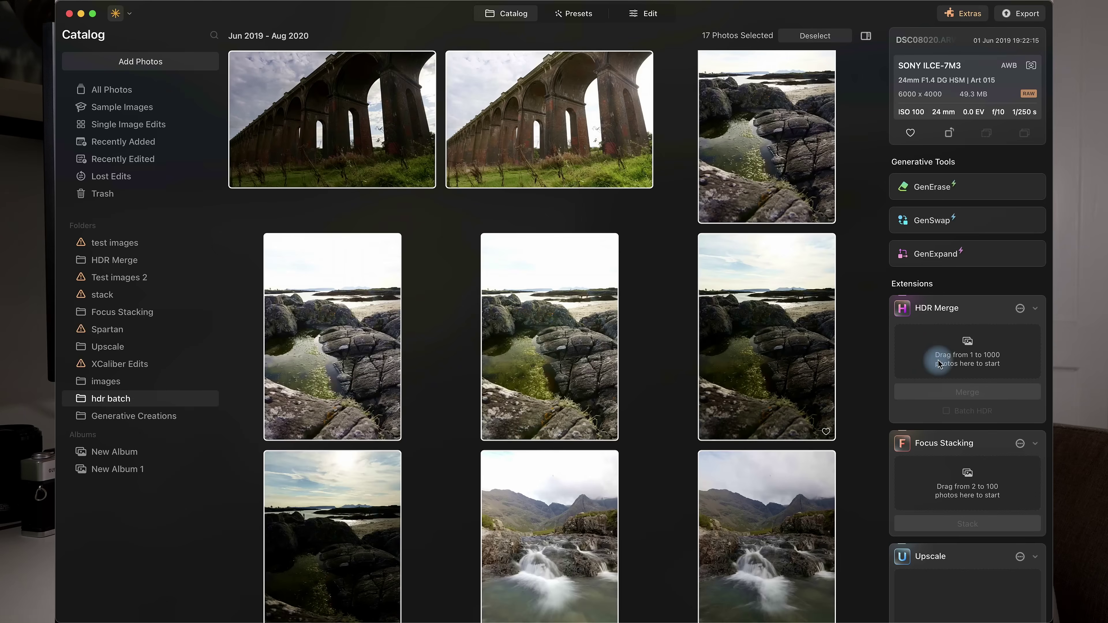
# Place the 17 selected photos of the hdr batch folder into the HDR Merge extension
pyautogui.moveTo(940, 364); pyautogui.dragTo(941, 364)
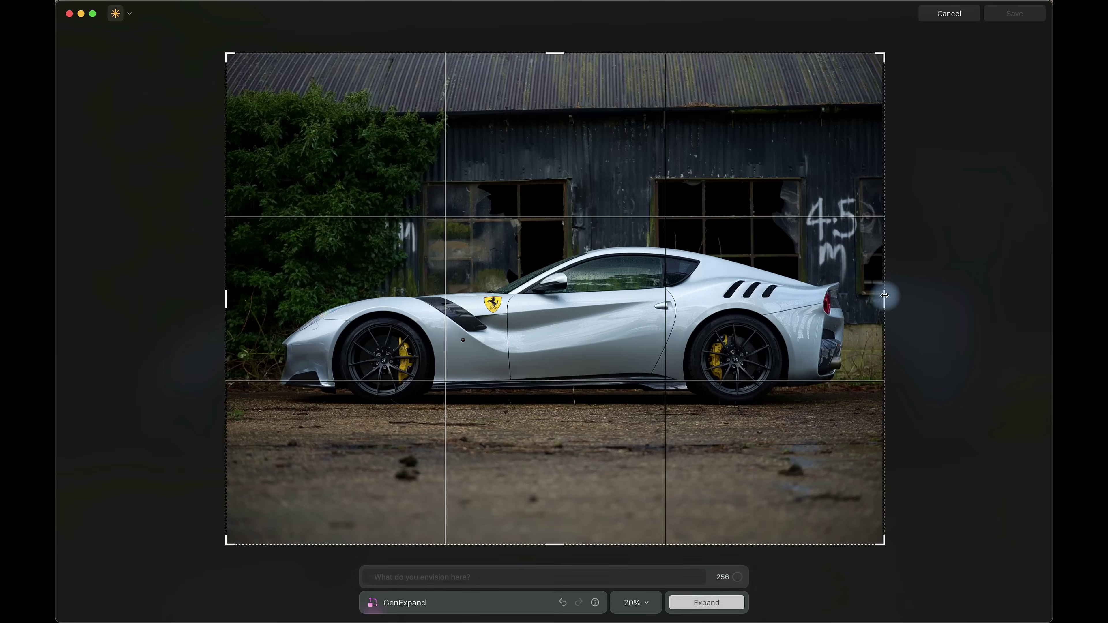
# Widen the GenExpand frame slightly beyond both the front and rear sides of the car photo
pyautogui.moveTo(884, 297); pyautogui.dragTo(906, 299)
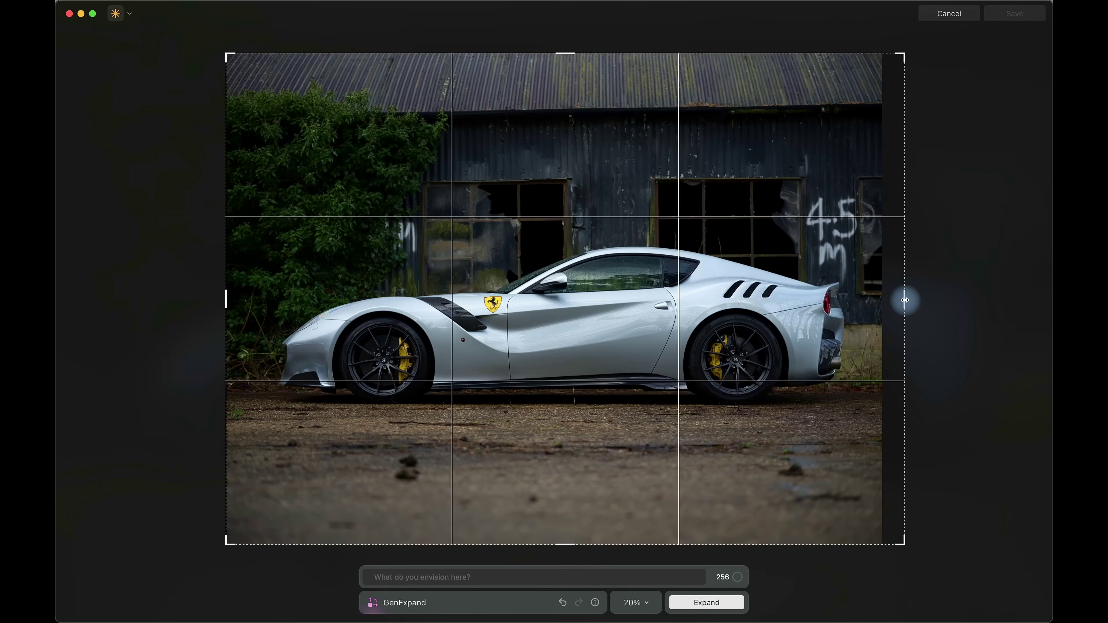
pyautogui.moveTo(225, 299); pyautogui.dragTo(208, 303)
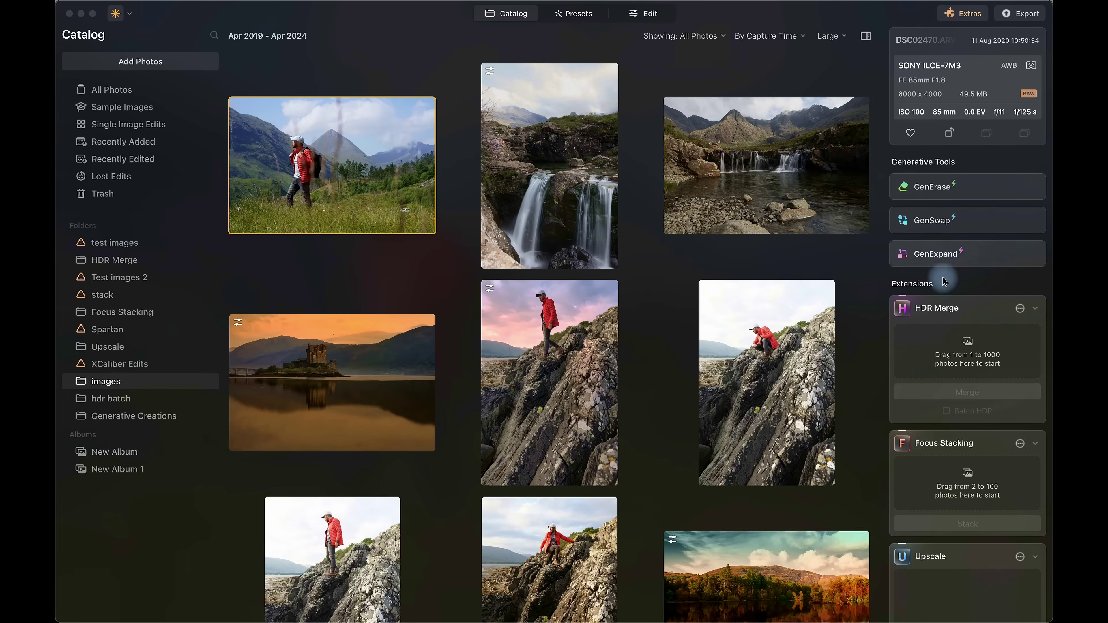
# Open the landscape photo of the low waterfalls and rocky pool below the mountains for editing
pyautogui.scroll(-6, 969, 414)
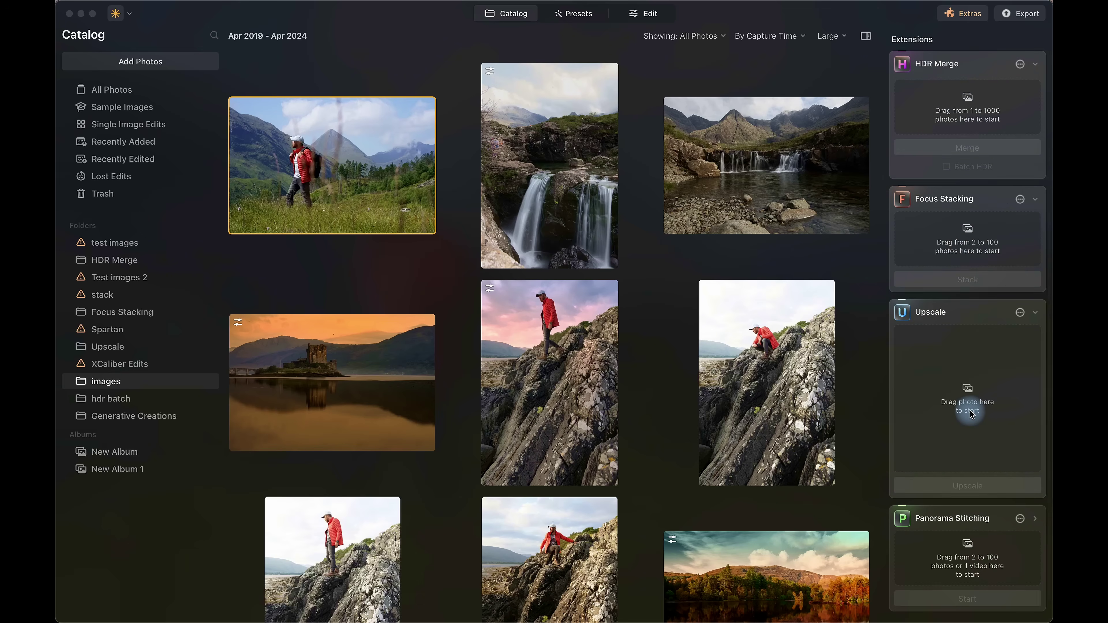
pyautogui.click(772, 138)
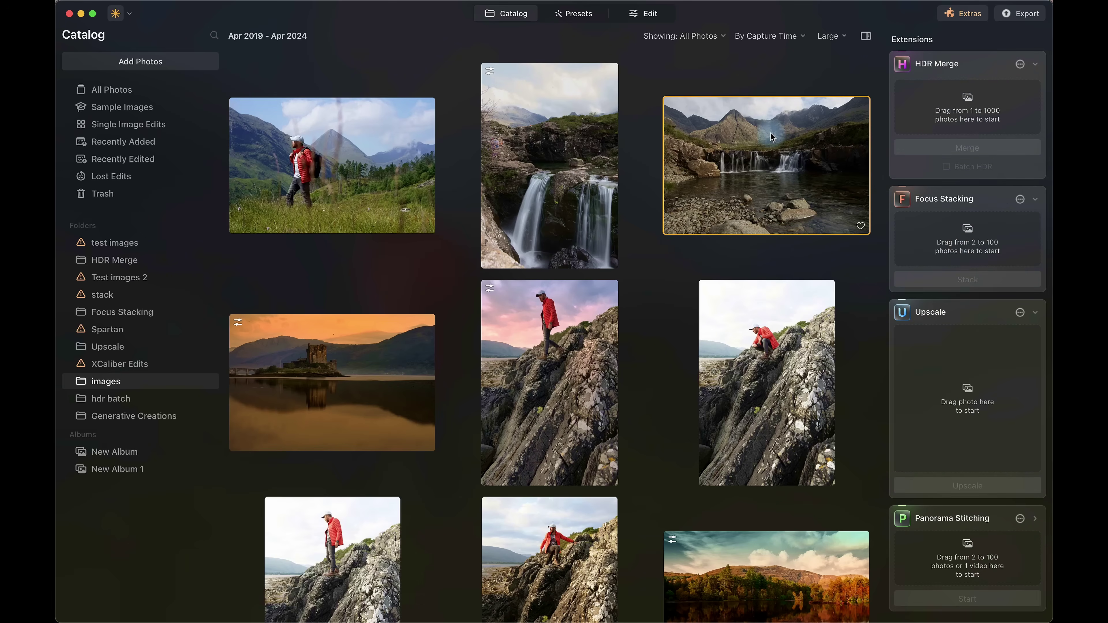
pyautogui.click(646, 14)
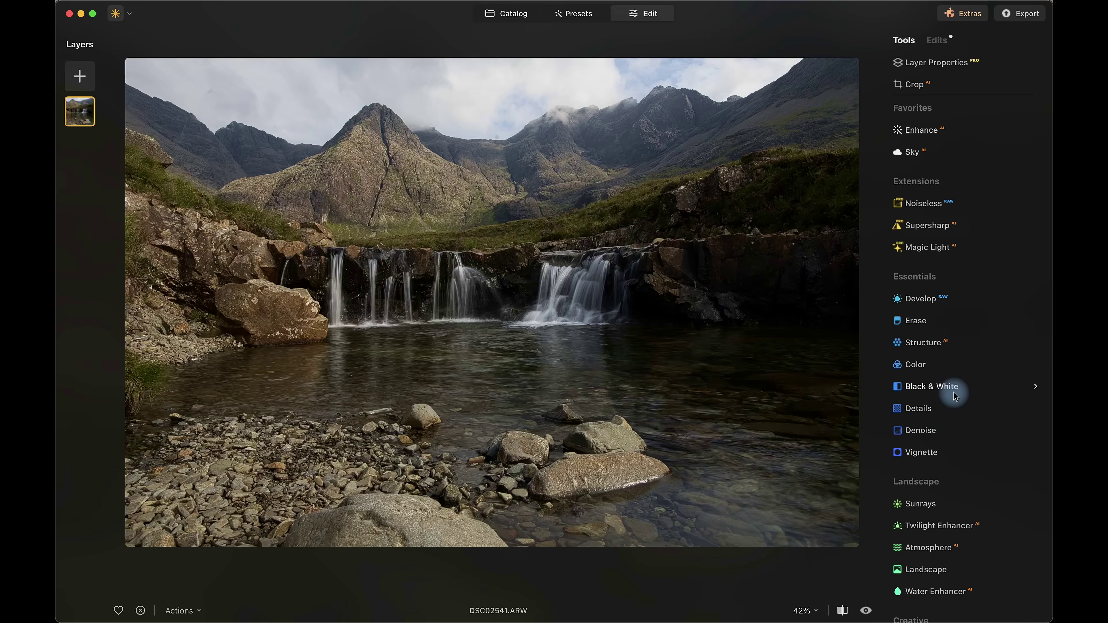
# Apply Water Enhancer to the pool photo with an Amount of 50
pyautogui.scroll(-5, 952, 388)
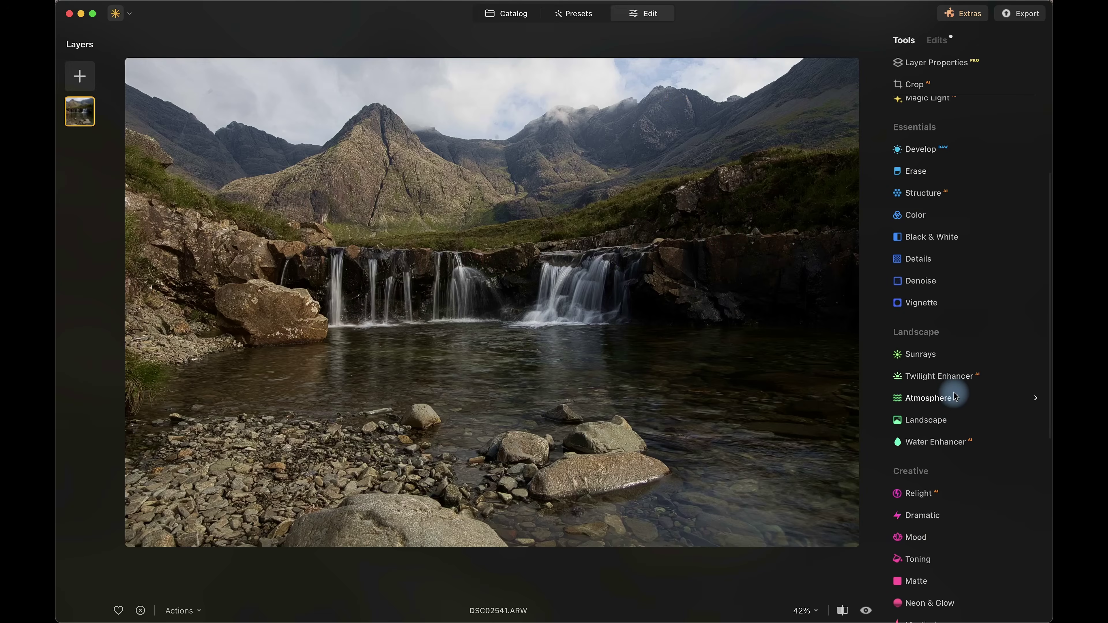
pyautogui.scroll(-3, 954, 396)
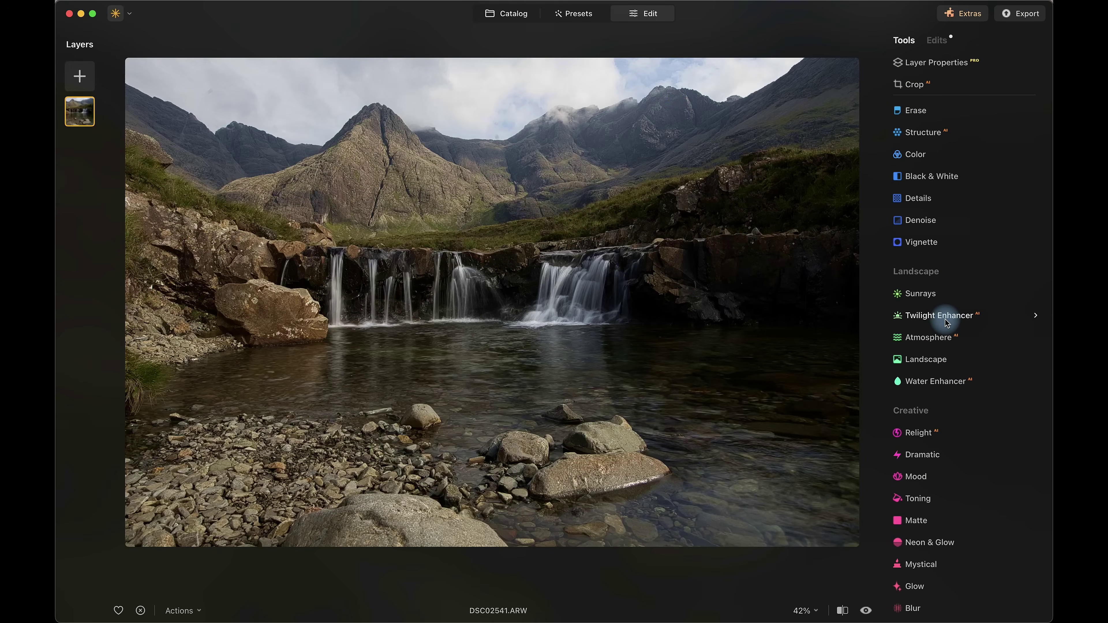
pyautogui.click(946, 387)
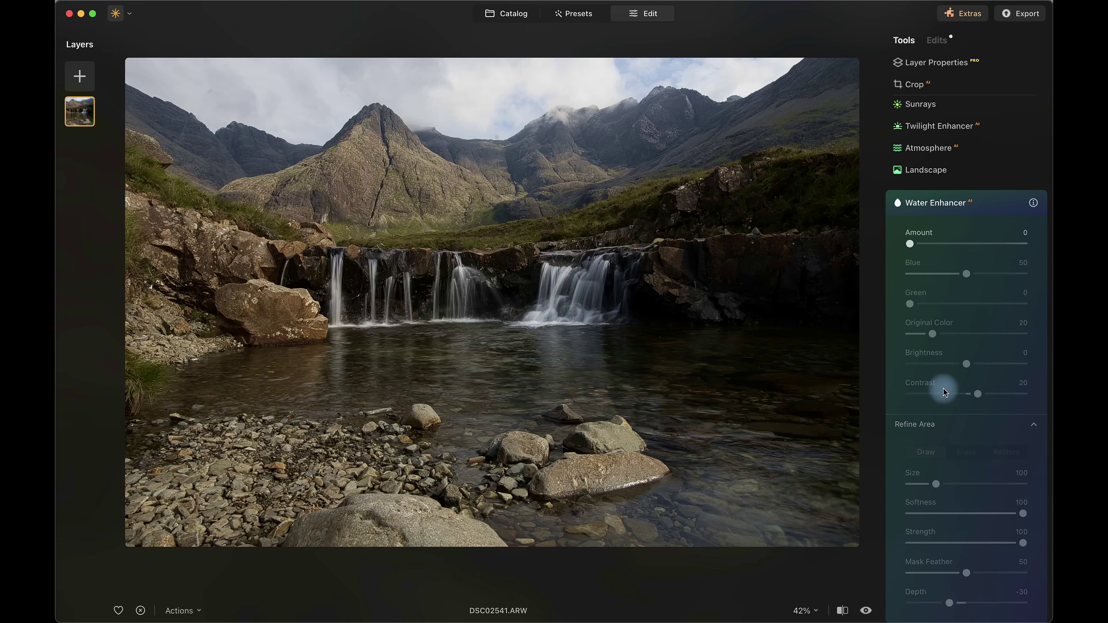
pyautogui.click(912, 244)
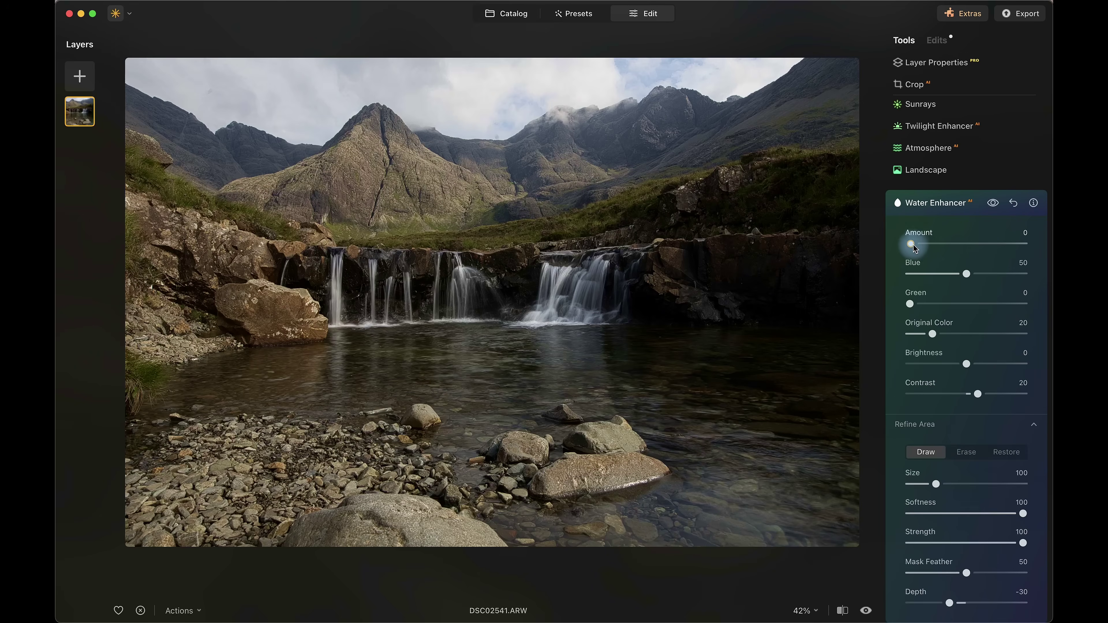
pyautogui.moveTo(915, 248); pyautogui.dragTo(956, 255)
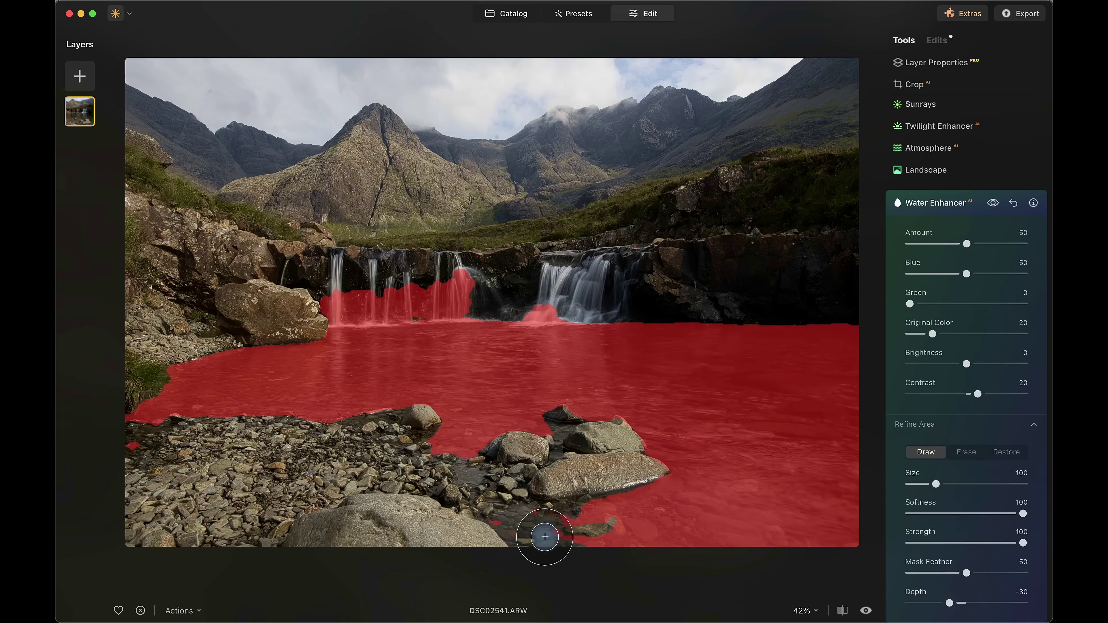
# Erase the Water Enhancer mask from the waterfalls using a brush size of 52
pyautogui.press('[')
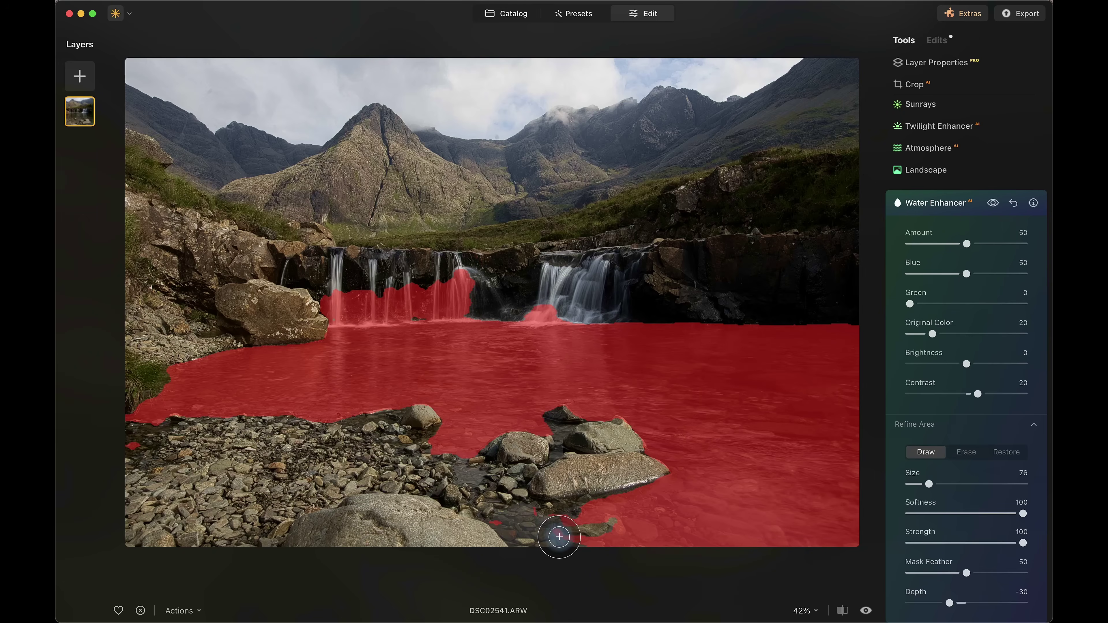
pyautogui.scroll(-3, 902, 509)
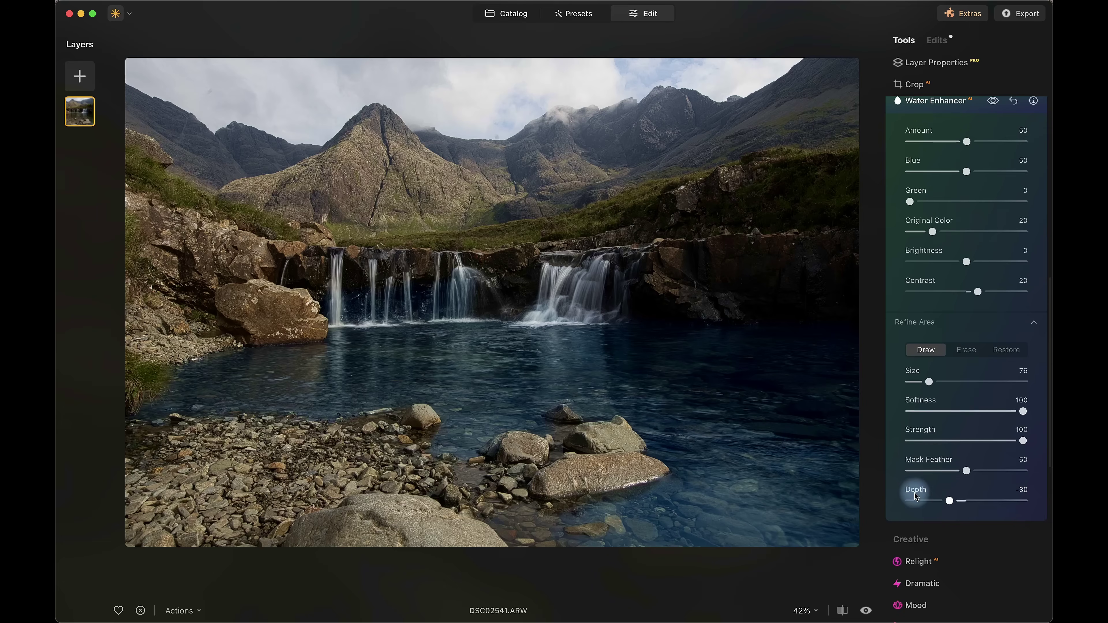
pyautogui.click(1035, 325)
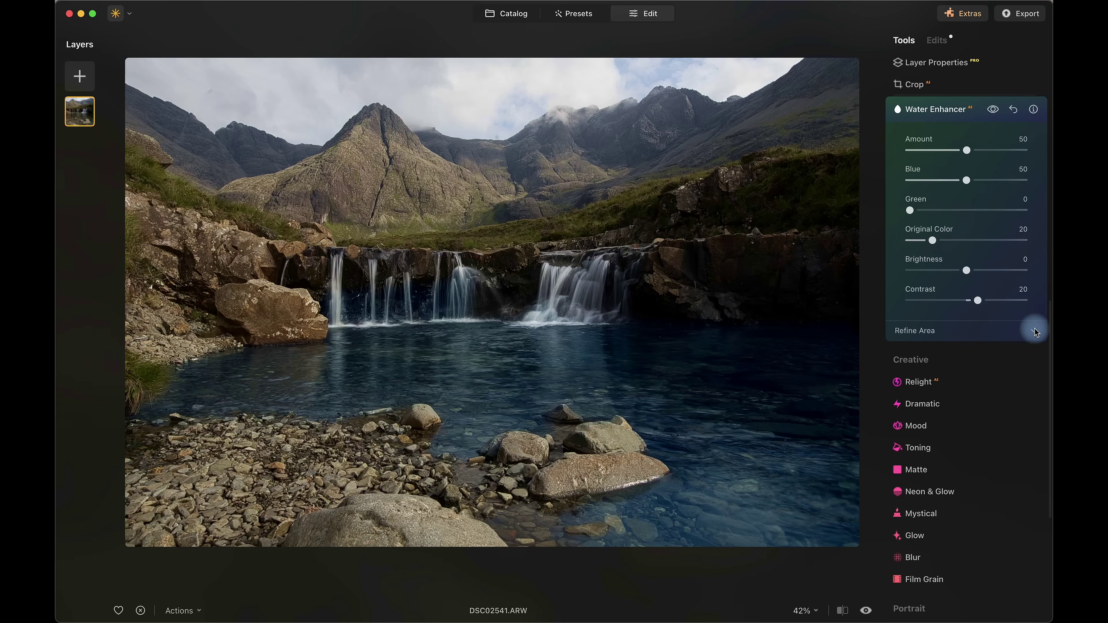
pyautogui.click(1034, 329)
pyautogui.click(967, 360)
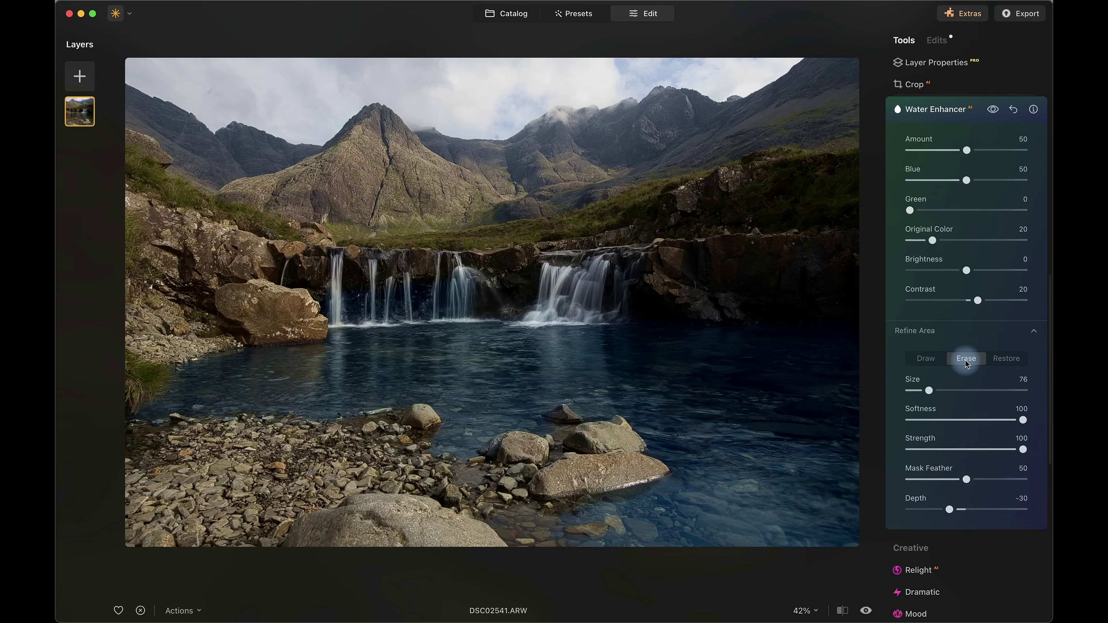
pyautogui.press('[')
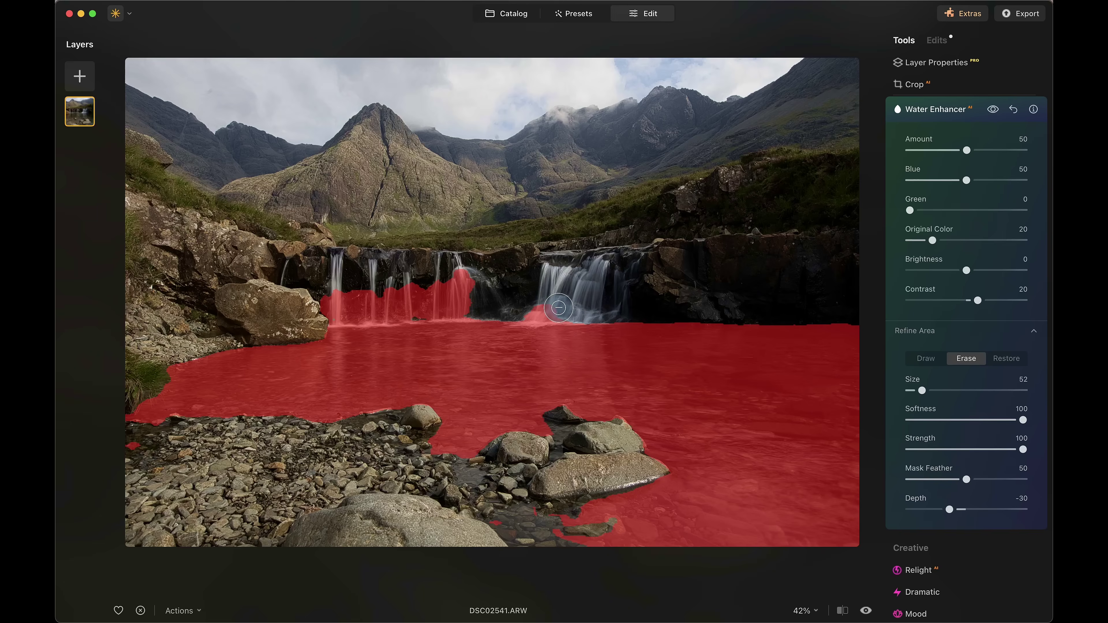
pyautogui.moveTo(505, 304); pyautogui.dragTo(445, 297)
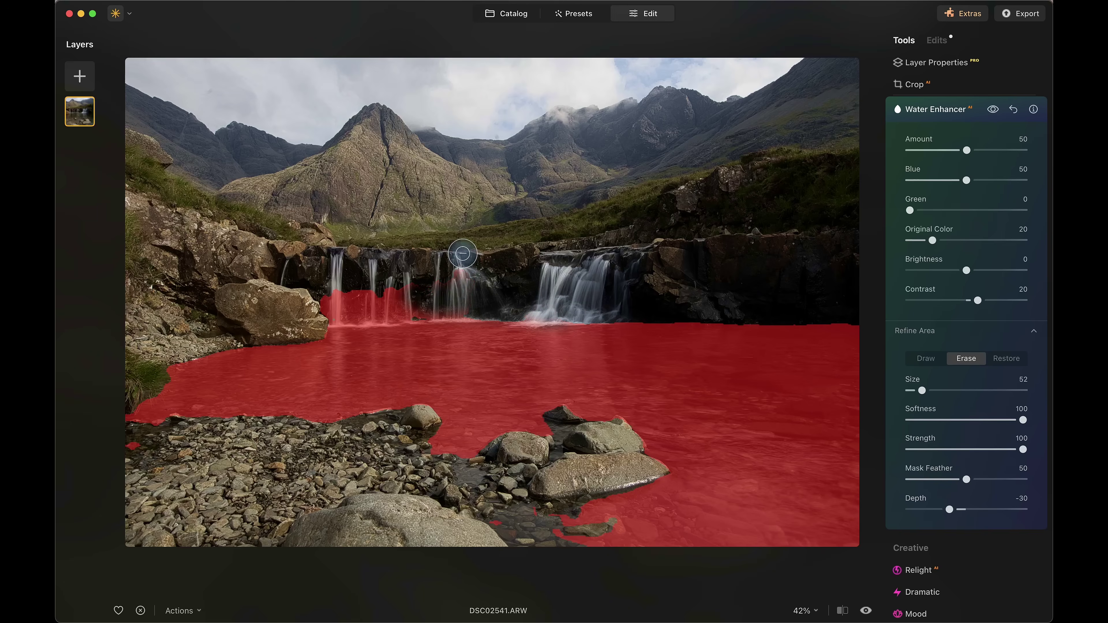
pyautogui.moveTo(463, 253)
pyautogui.mouseDown()
pyautogui.moveTo(476, 303)
pyautogui.moveTo(342, 311)
pyautogui.moveTo(404, 289)
pyautogui.moveTo(307, 300)
pyautogui.mouseUp()
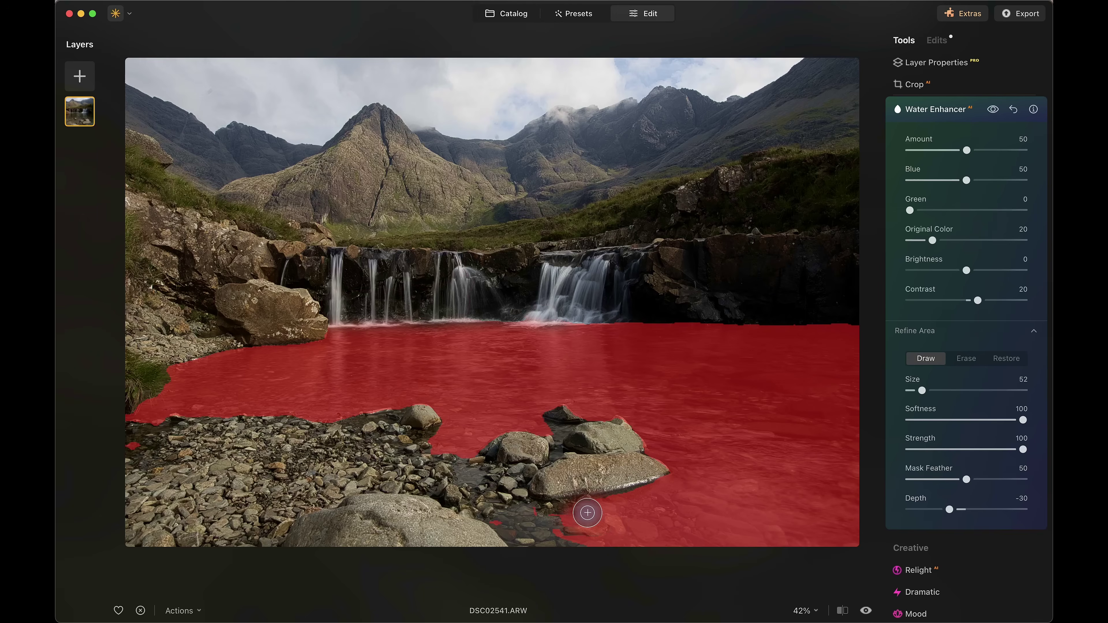
# Extend the water mask over the shallow water by the foreground rocks with Draw at brush size 100, then collapse Refine Area
pyautogui.press(']')
pyautogui.press(']')
pyautogui.press(']')
pyautogui.press(']')
pyautogui.press(']')
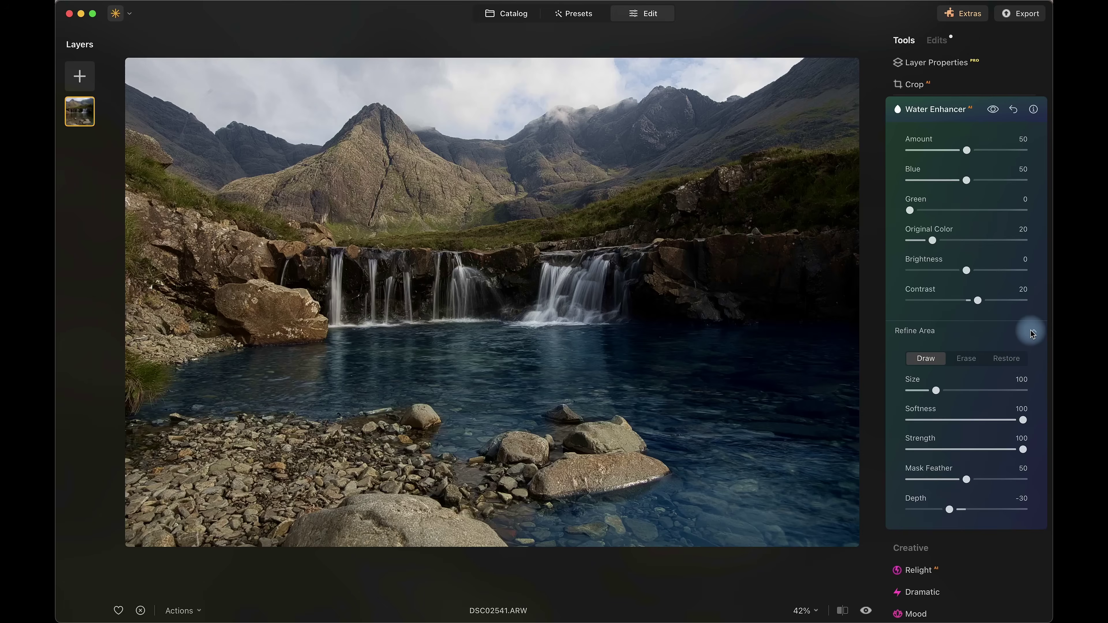
pyautogui.click(1032, 332)
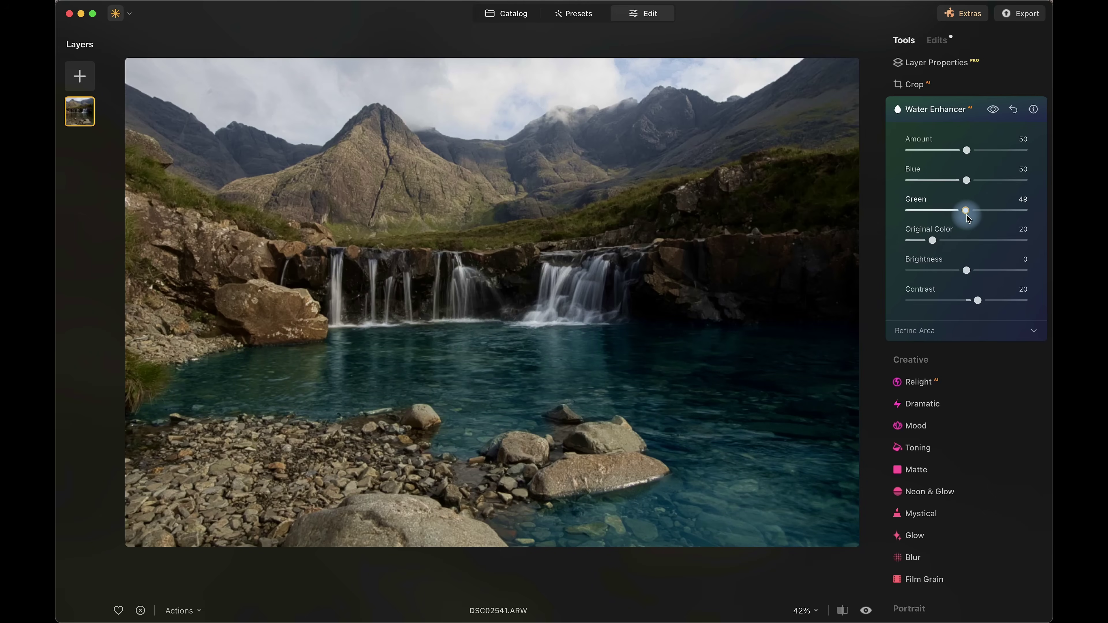
# Set Water Enhancer to Green 50, Blue 35, Brightness 90, Contrast 35, Original Color 50 and Amount 65, and compare before and after
pyautogui.moveTo(968, 218); pyautogui.dragTo(969, 217)
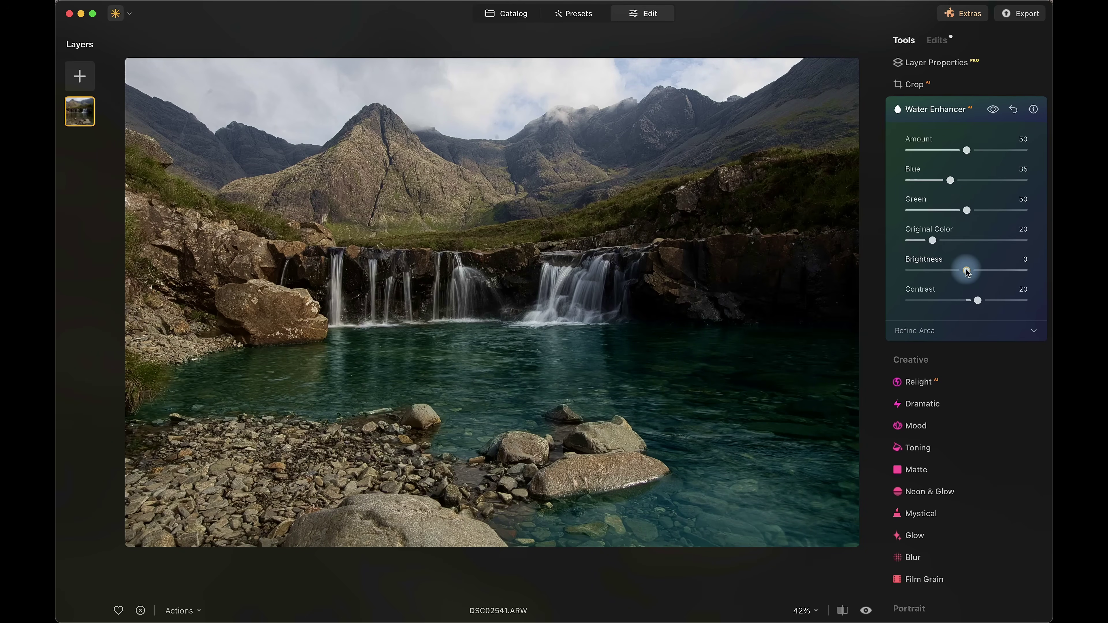
pyautogui.moveTo(987, 271); pyautogui.dragTo(1020, 273)
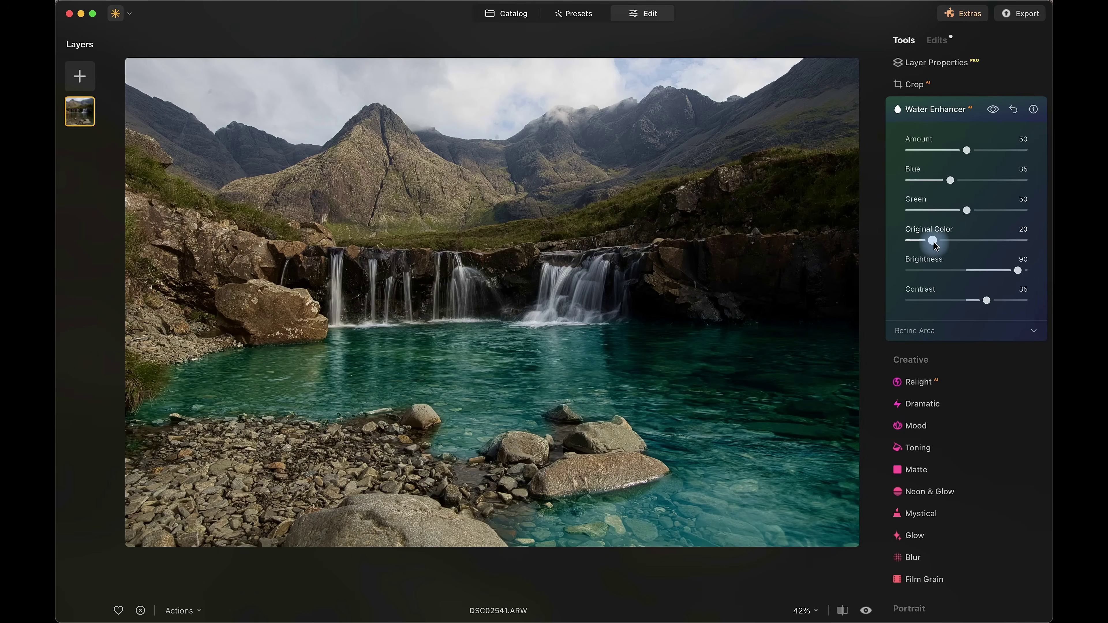
pyautogui.moveTo(940, 243); pyautogui.dragTo(968, 247)
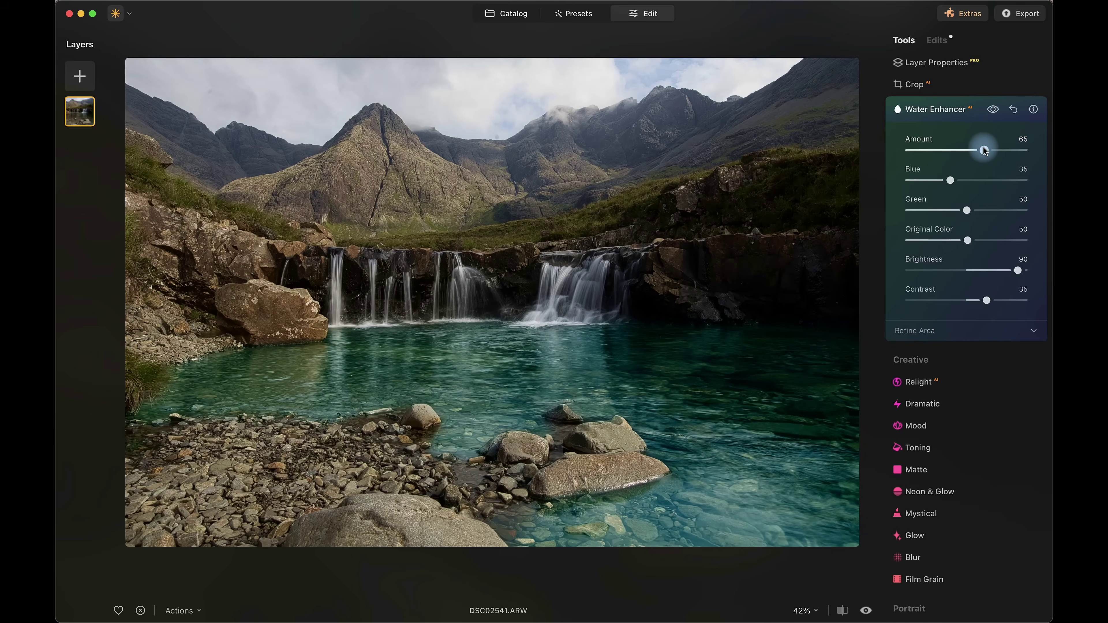
pyautogui.click(994, 112)
pyautogui.click(994, 112)
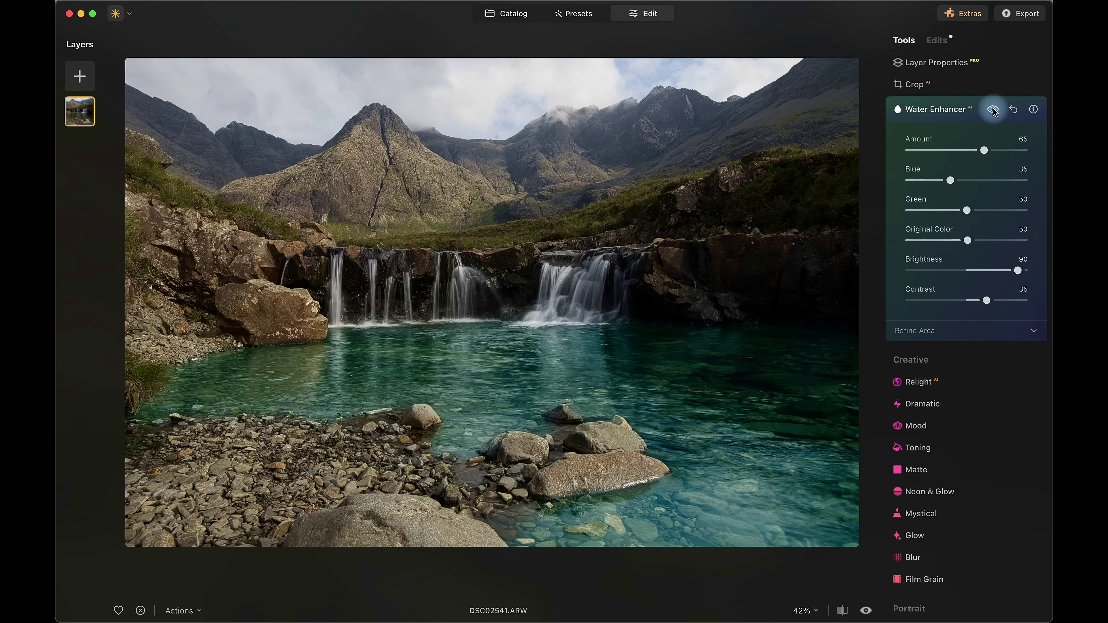
pyautogui.click(945, 109)
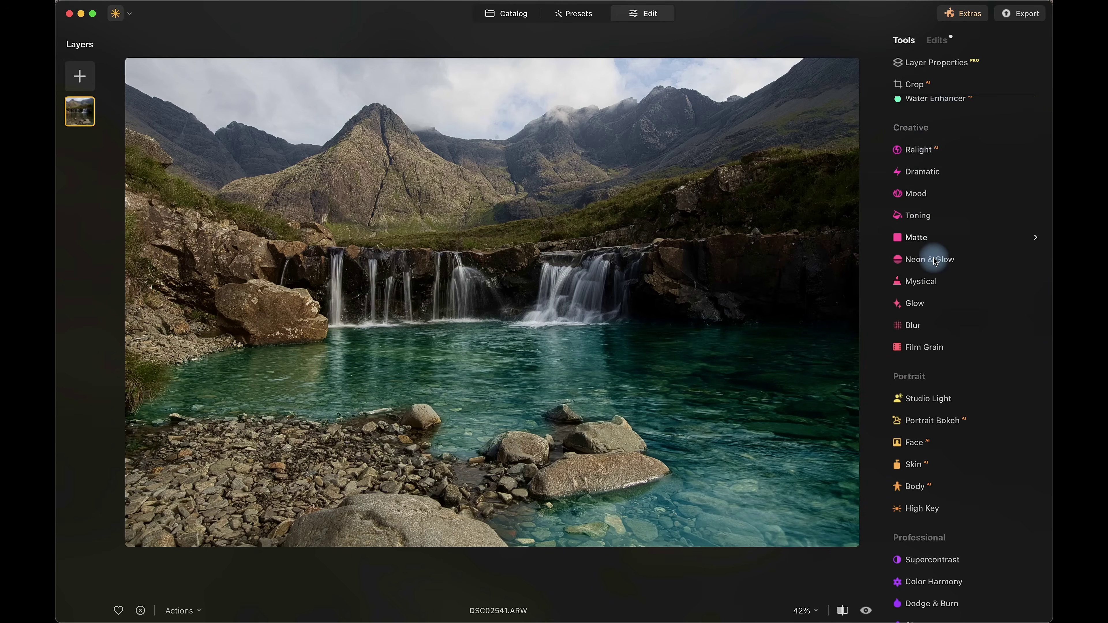
# Lighten the water just below the main waterfall with Dodge & Burn at brush size 76
pyautogui.scroll(-1, 935, 270)
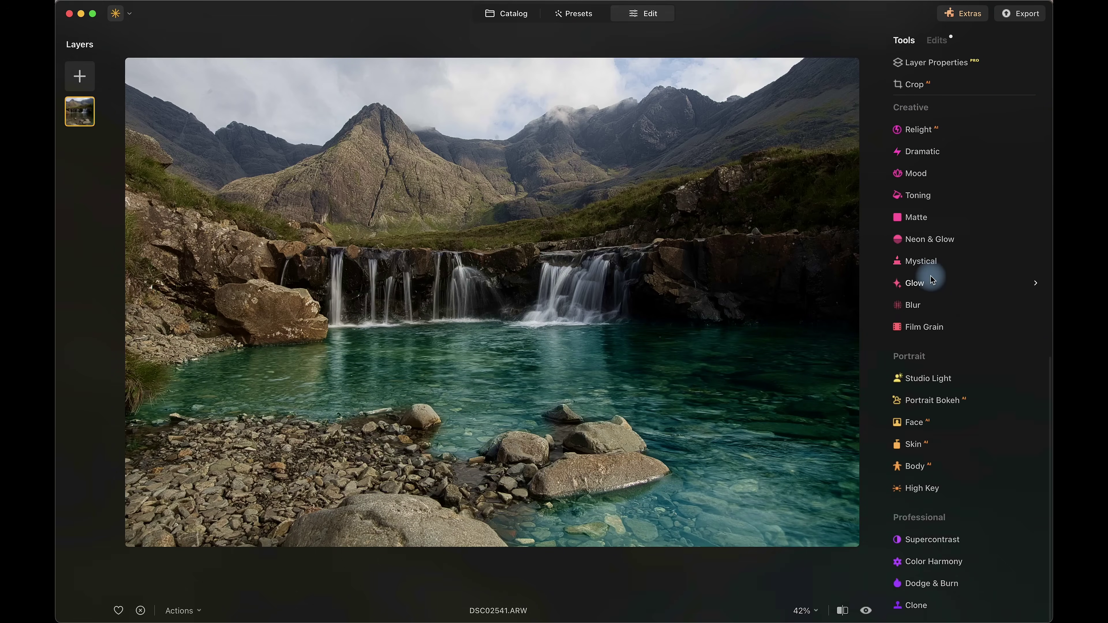
pyautogui.click(918, 584)
pyautogui.scroll(-3, 969, 479)
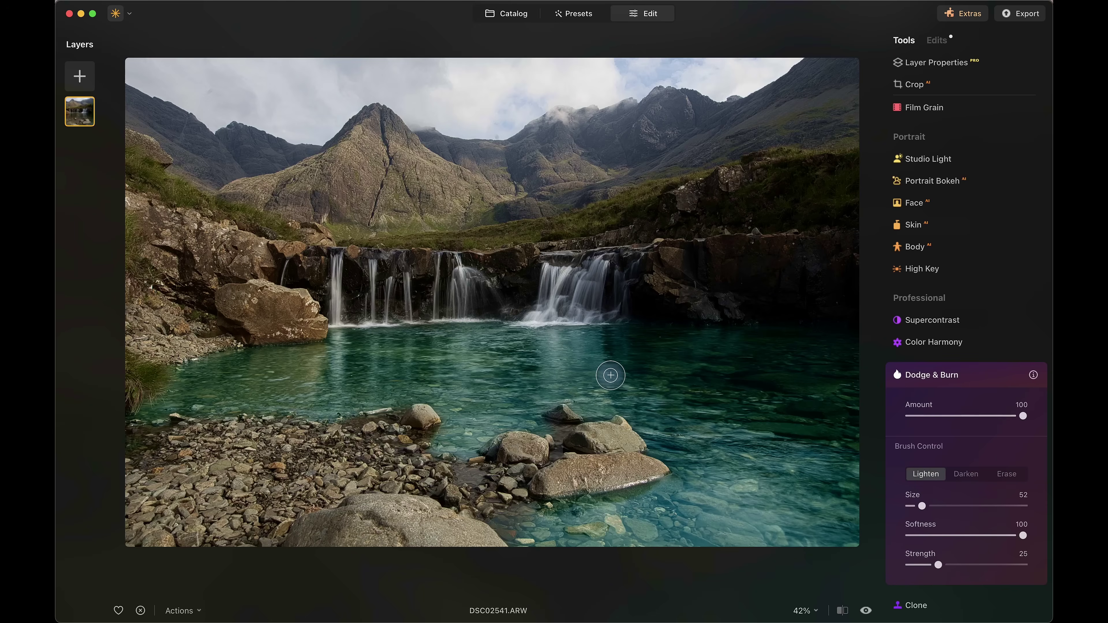
pyautogui.press(']')
pyautogui.press(']')
pyautogui.press(']')
pyautogui.moveTo(550, 344); pyautogui.dragTo(553, 354)
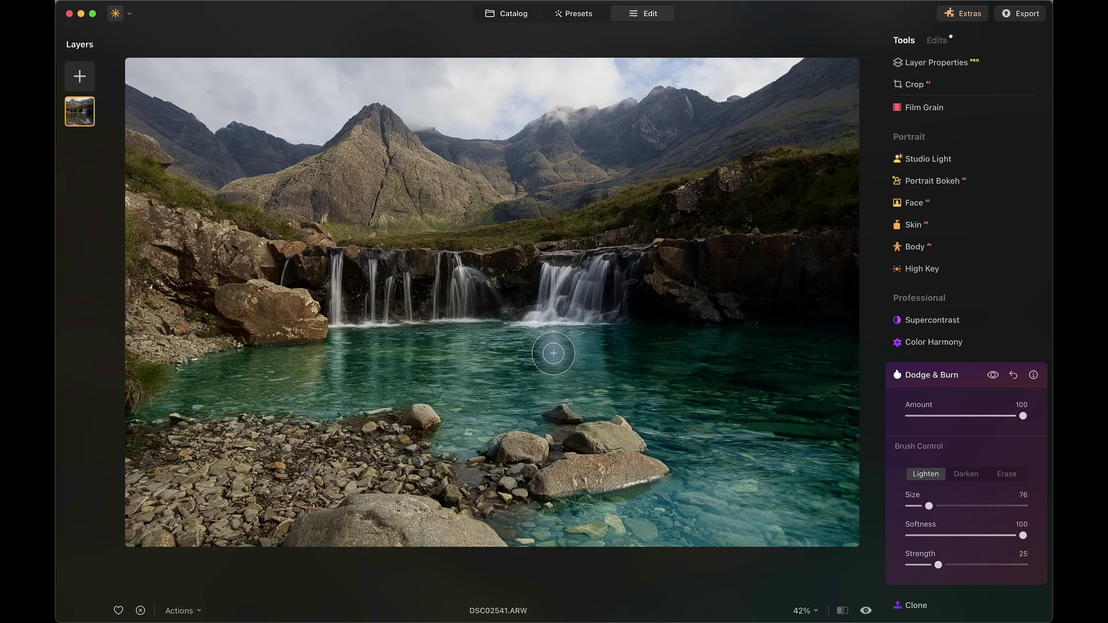
# Lighten the reflections below the smaller waterfalls with a Dodge & Burn brush size of 28
pyautogui.press('[')
pyautogui.press('[')
pyautogui.press('[')
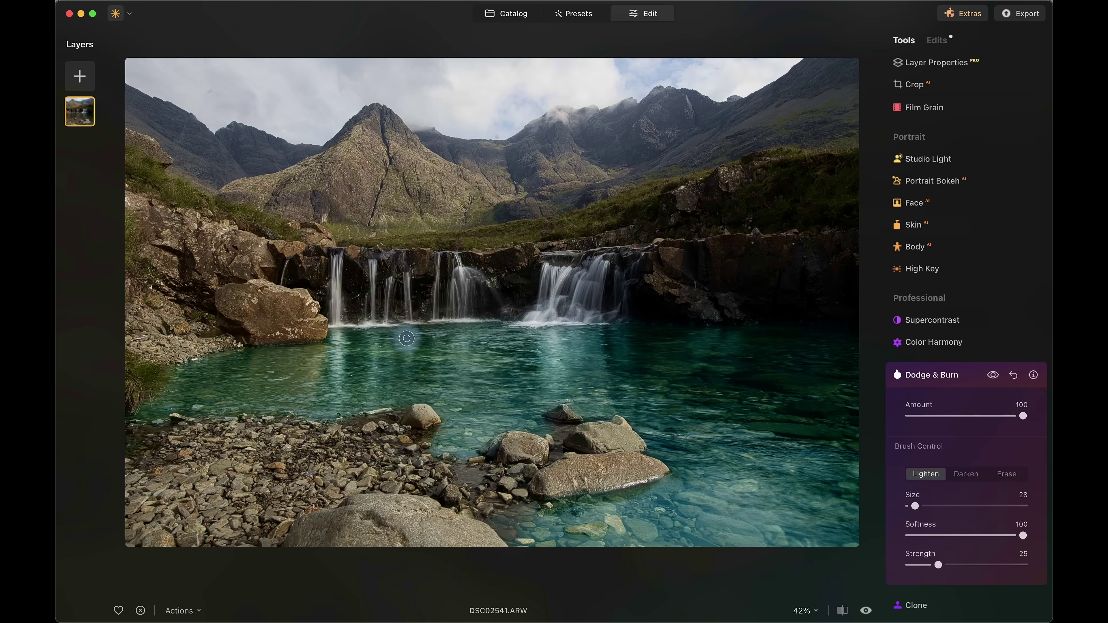
pyautogui.press('[')
pyautogui.press('[')
pyautogui.press('[')
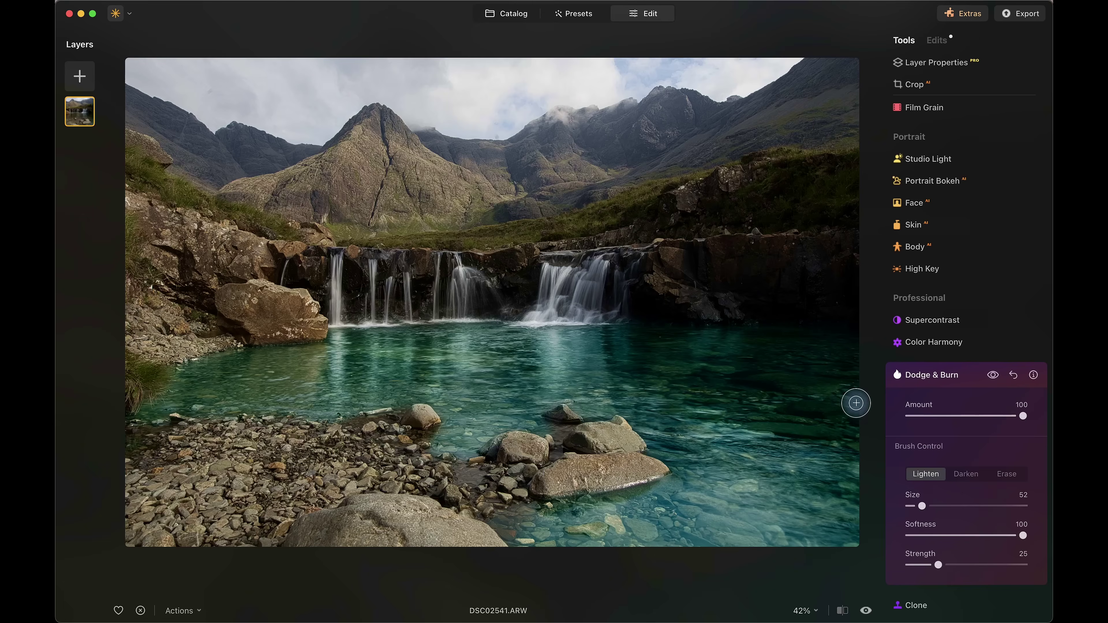
# Lighten highlights across the rest of the pool at brush size 52 and set the Dodge & Burn Amount to 25
pyautogui.press(']')
pyautogui.press(']')
pyautogui.press(']')
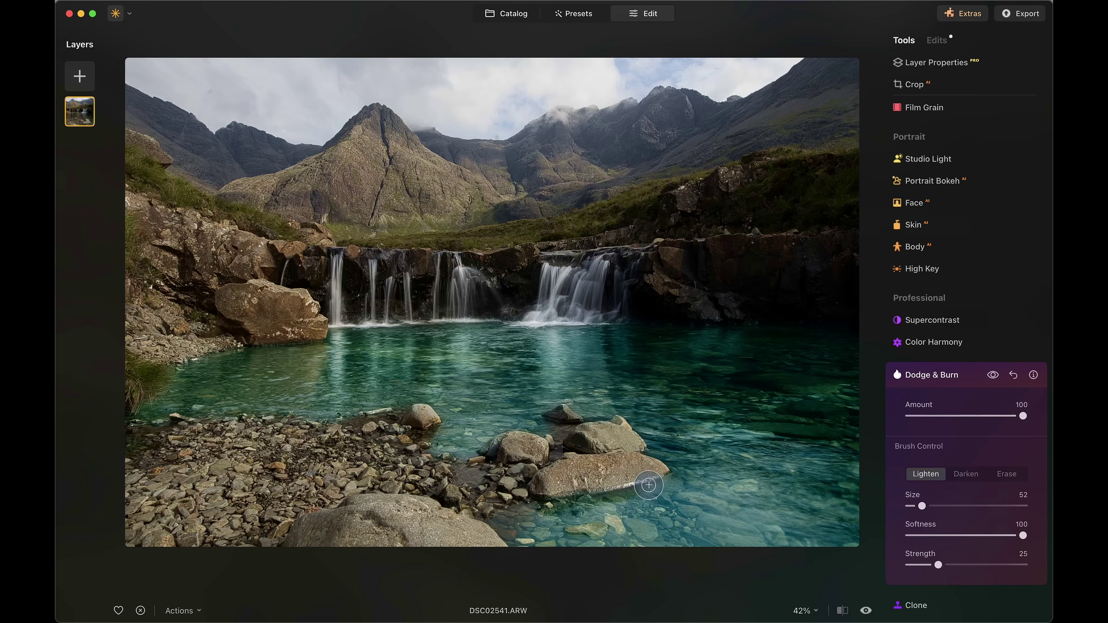
pyautogui.moveTo(1023, 417); pyautogui.dragTo(939, 440)
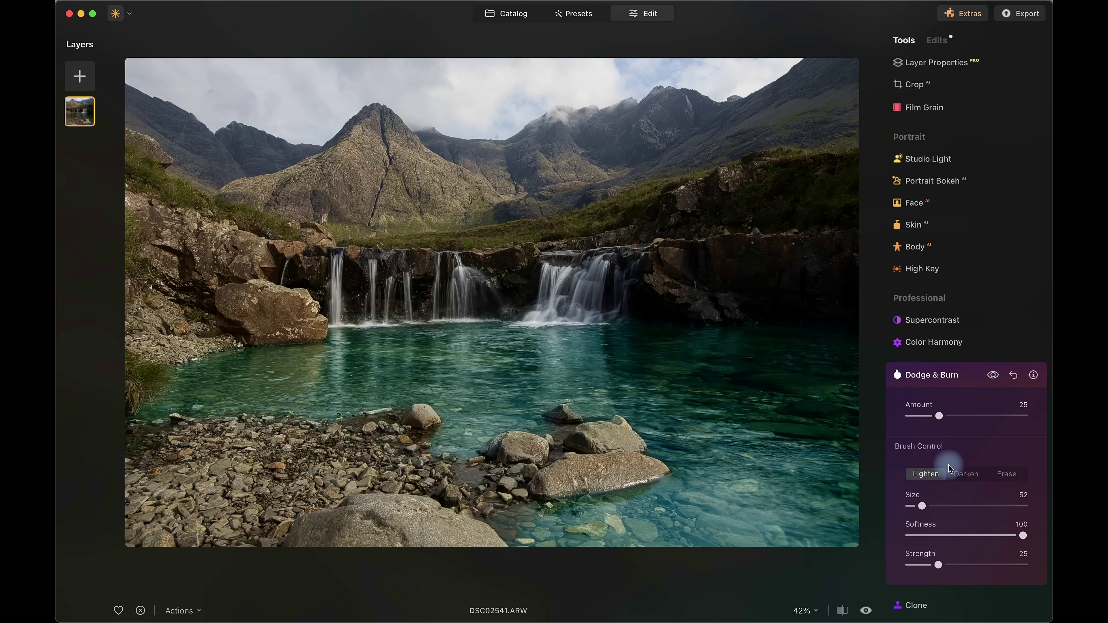
# Switch the Dodge & Burn brush to Darken, set its Strength to 100, and finish with the tool
pyautogui.click(959, 476)
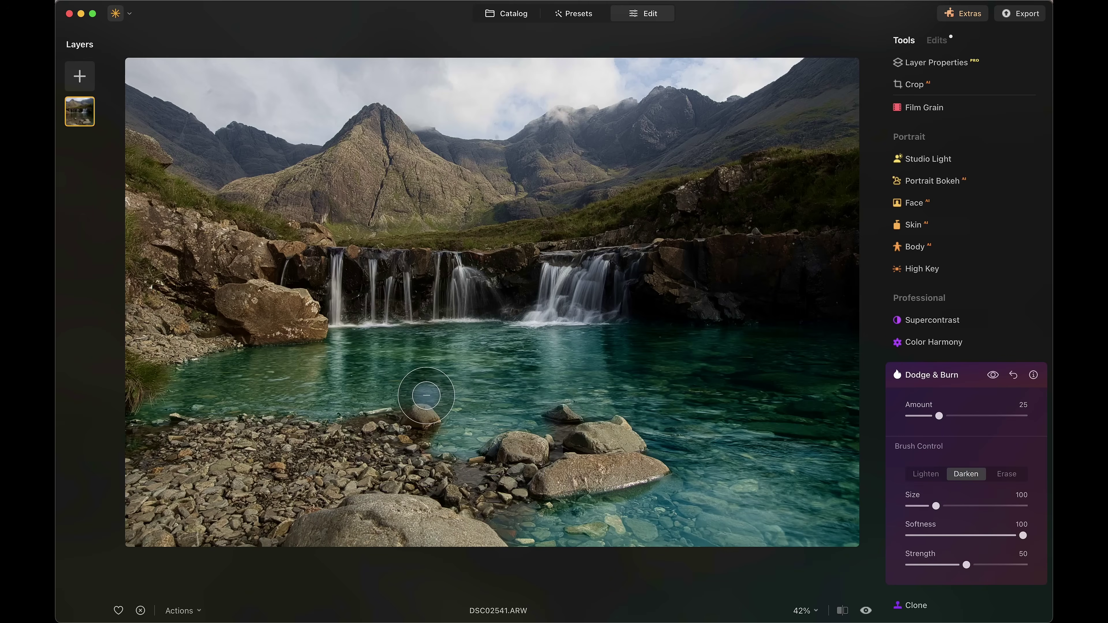
pyautogui.moveTo(967, 565); pyautogui.dragTo(1031, 567)
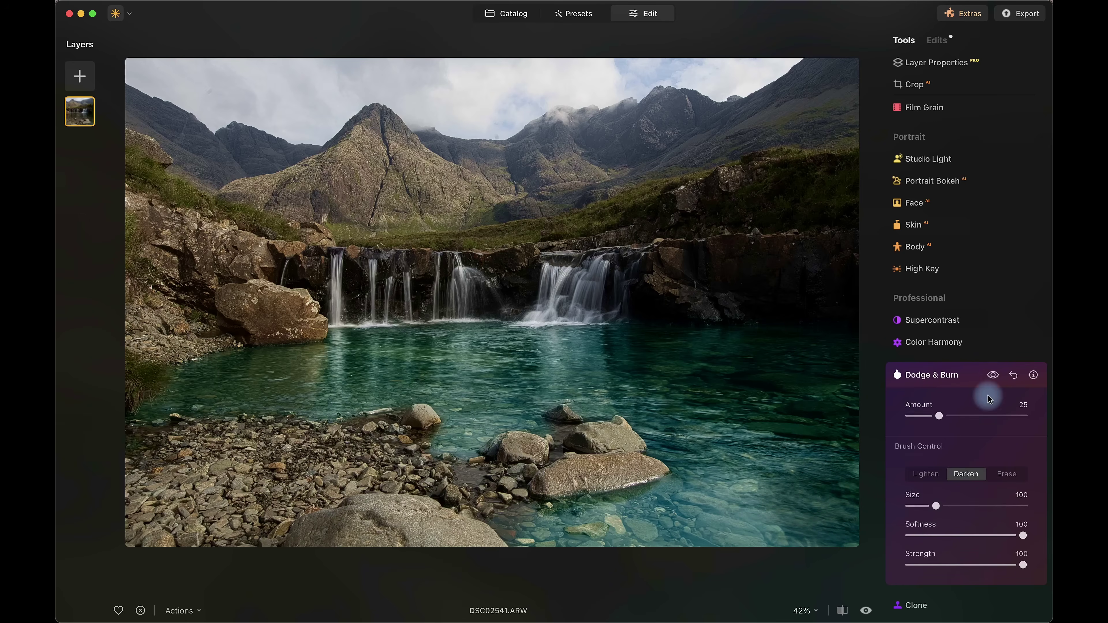
pyautogui.click(945, 372)
# Intensify the cloudy sky by setting Sky Enhancer to 100 in Enhance, leaving Accent at 0
pyautogui.scroll(7, 982, 261)
pyautogui.scroll(5, 979, 264)
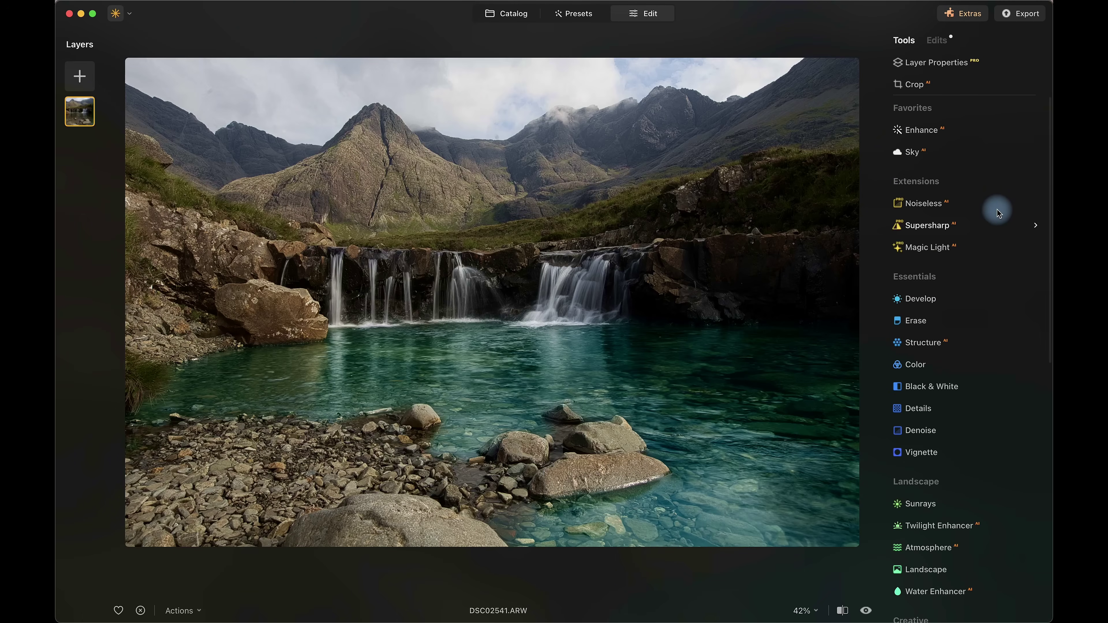
pyautogui.click(926, 135)
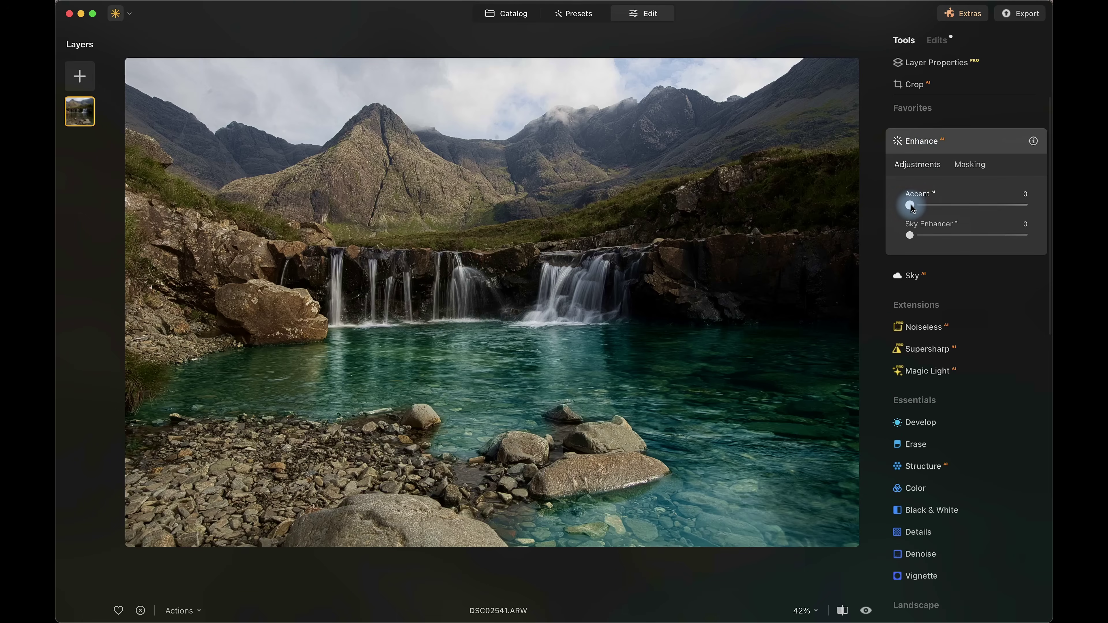
pyautogui.moveTo(909, 205)
pyautogui.mouseDown()
pyautogui.moveTo(993, 220)
pyautogui.moveTo(913, 214)
pyautogui.mouseUp()
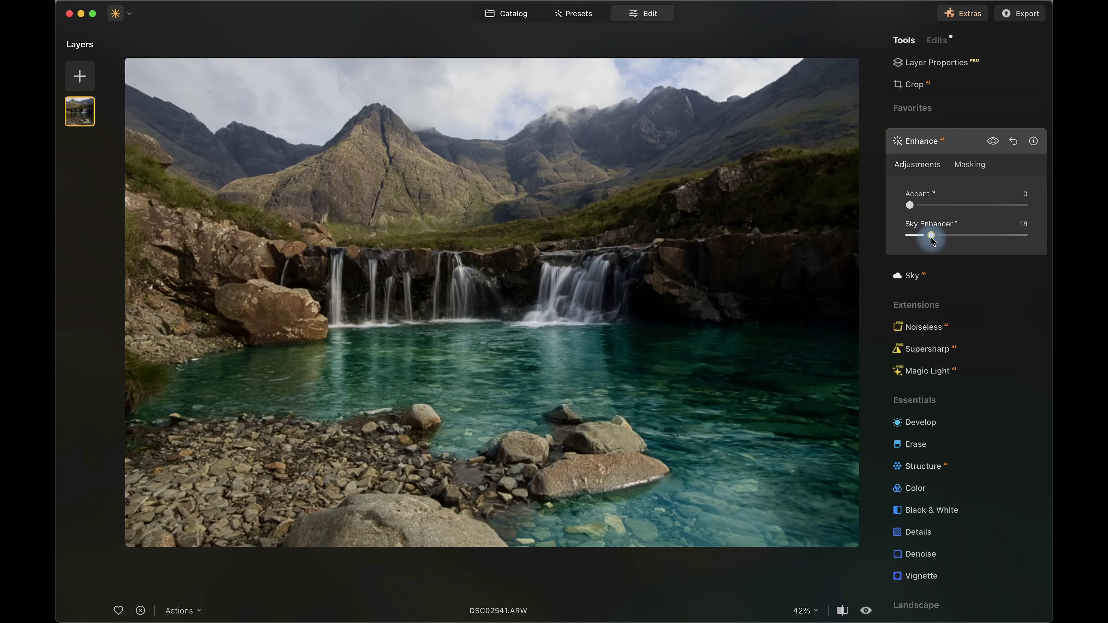
pyautogui.moveTo(933, 241); pyautogui.dragTo(1030, 250)
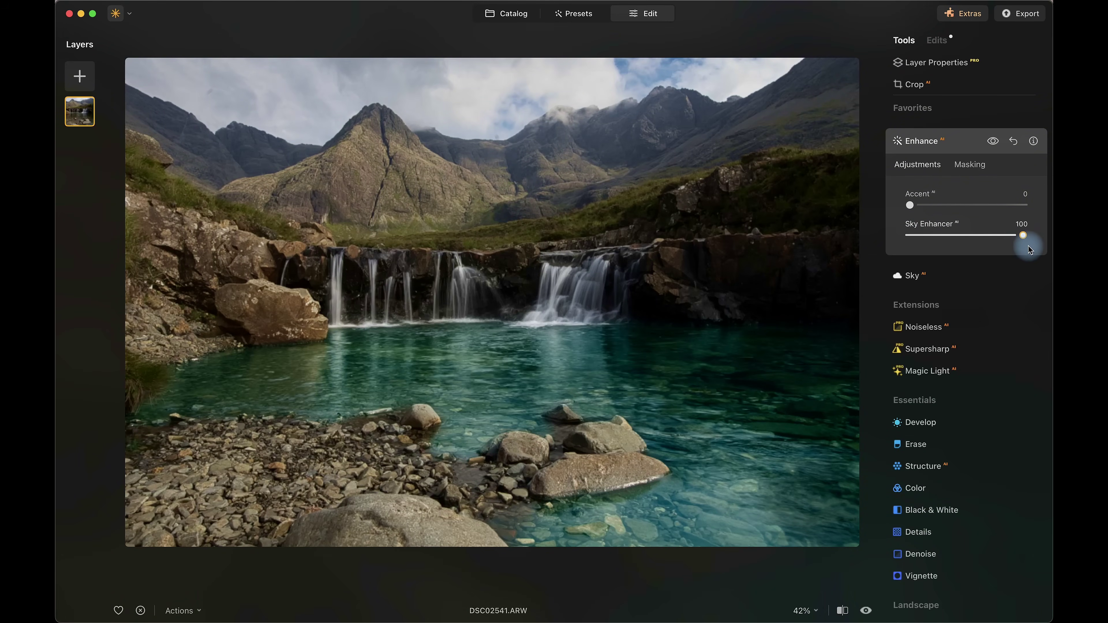
pyautogui.click(922, 141)
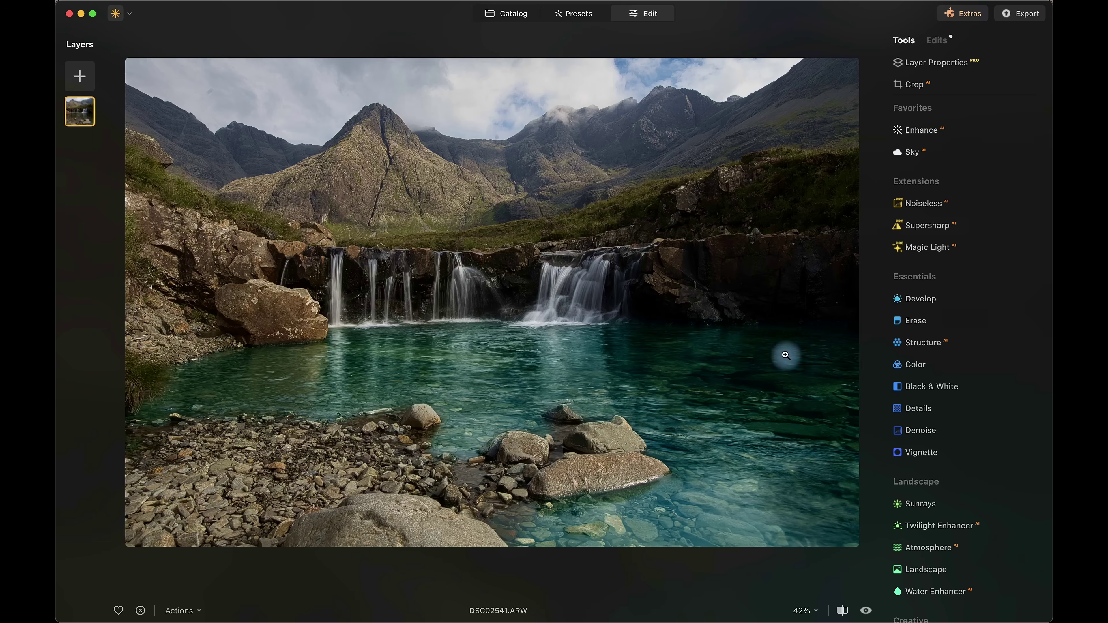
# Add a diagonal linear gradient mask in Develop over the rocky shore in the photo's lower-left corner
pyautogui.click(919, 301)
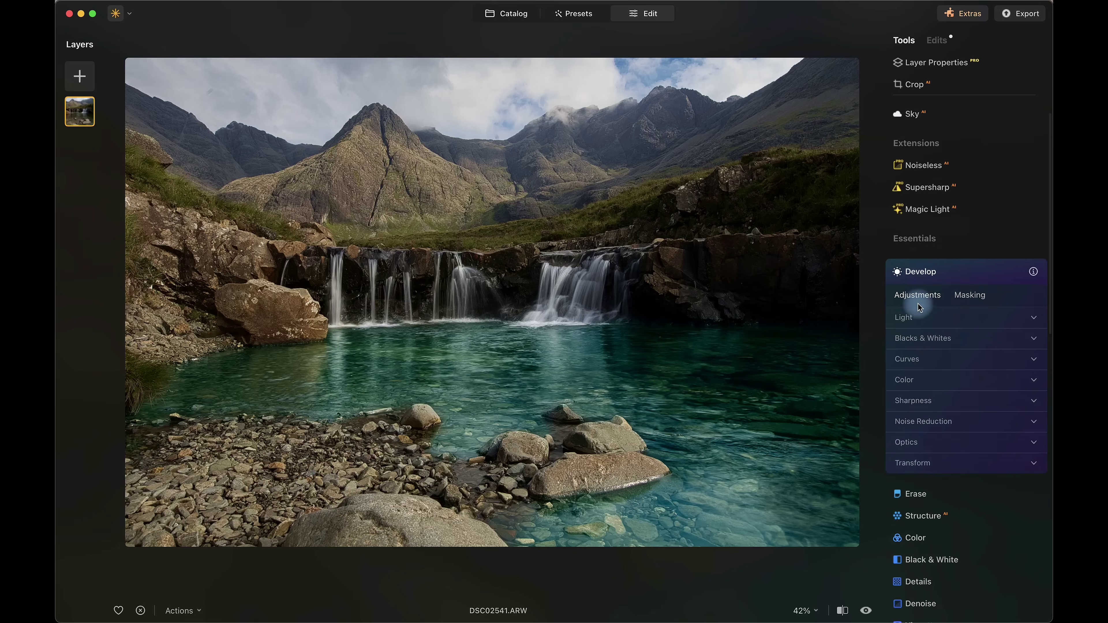
pyautogui.click(969, 150)
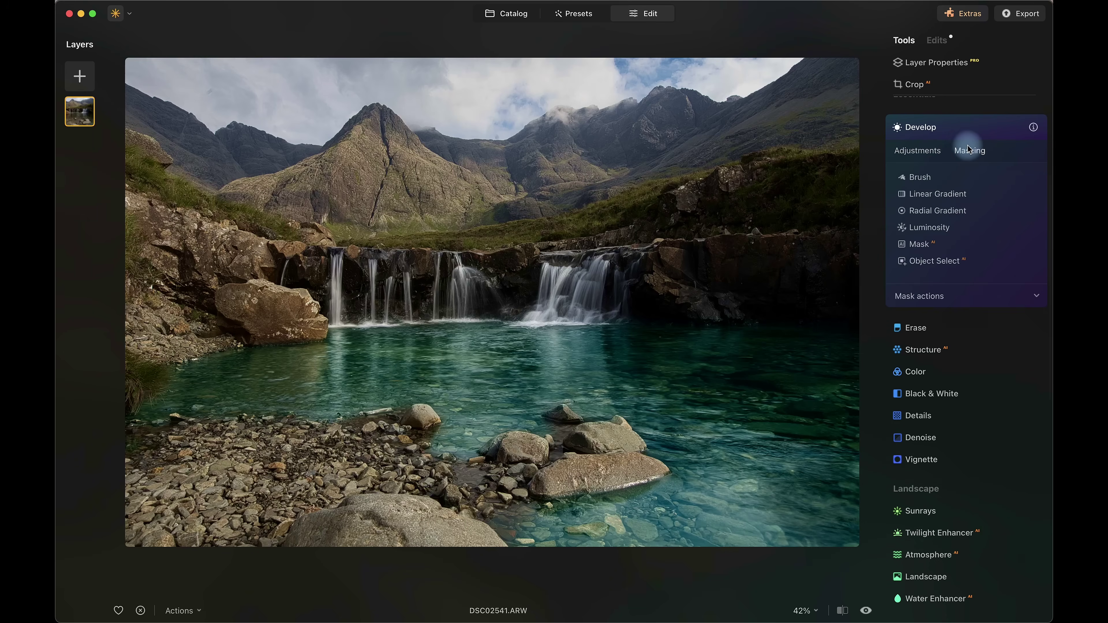
pyautogui.click(920, 195)
pyautogui.moveTo(205, 521)
pyautogui.mouseDown()
pyautogui.moveTo(240, 502)
pyautogui.moveTo(283, 372)
pyautogui.mouseUp()
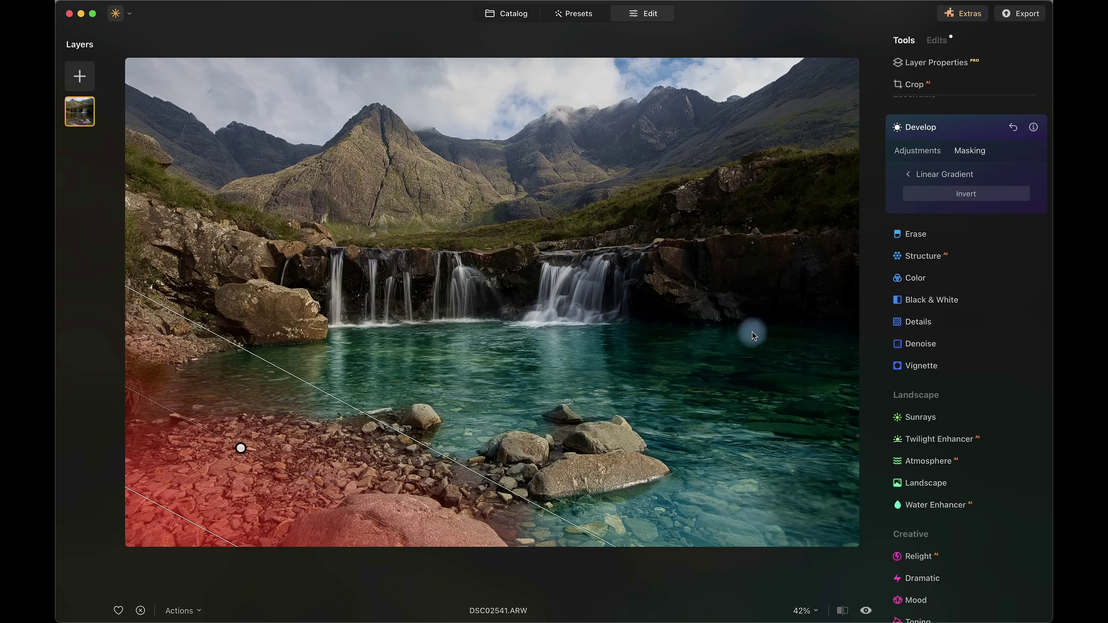
# Darken the masked rocky shore by pulling down the shadow part of the Develop tone curve
pyautogui.click(918, 151)
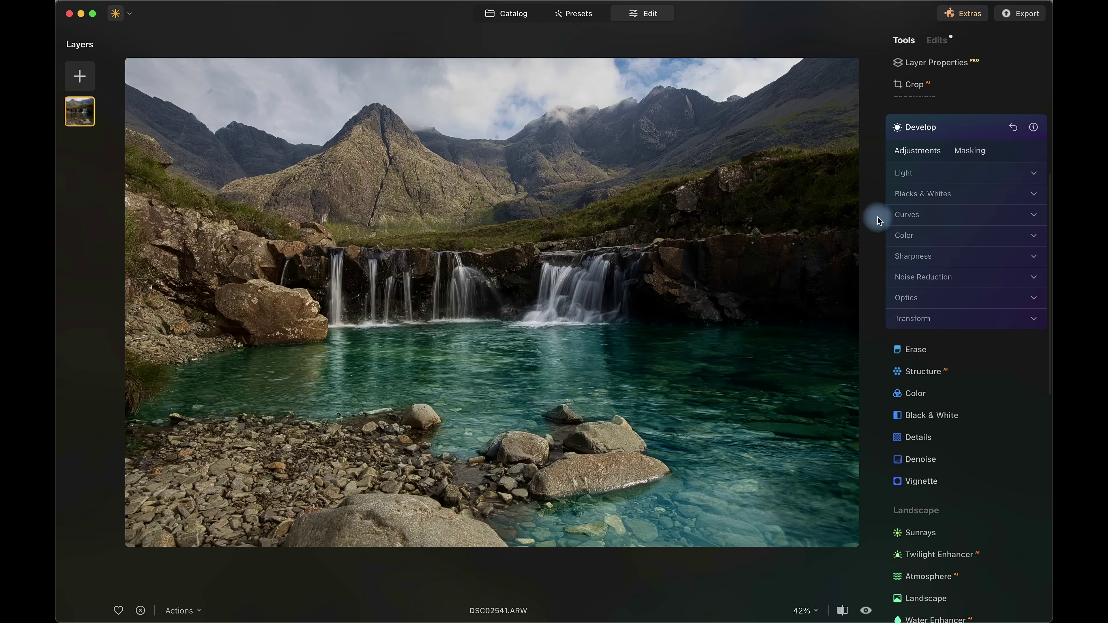
pyautogui.click(907, 215)
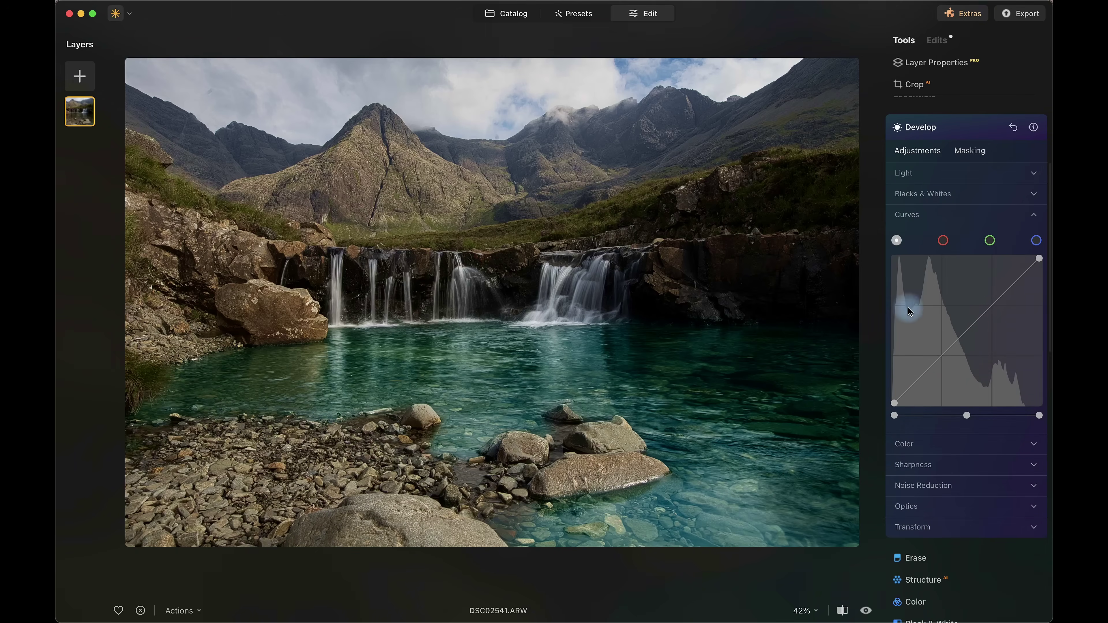
pyautogui.moveTo(946, 356); pyautogui.dragTo(947, 385)
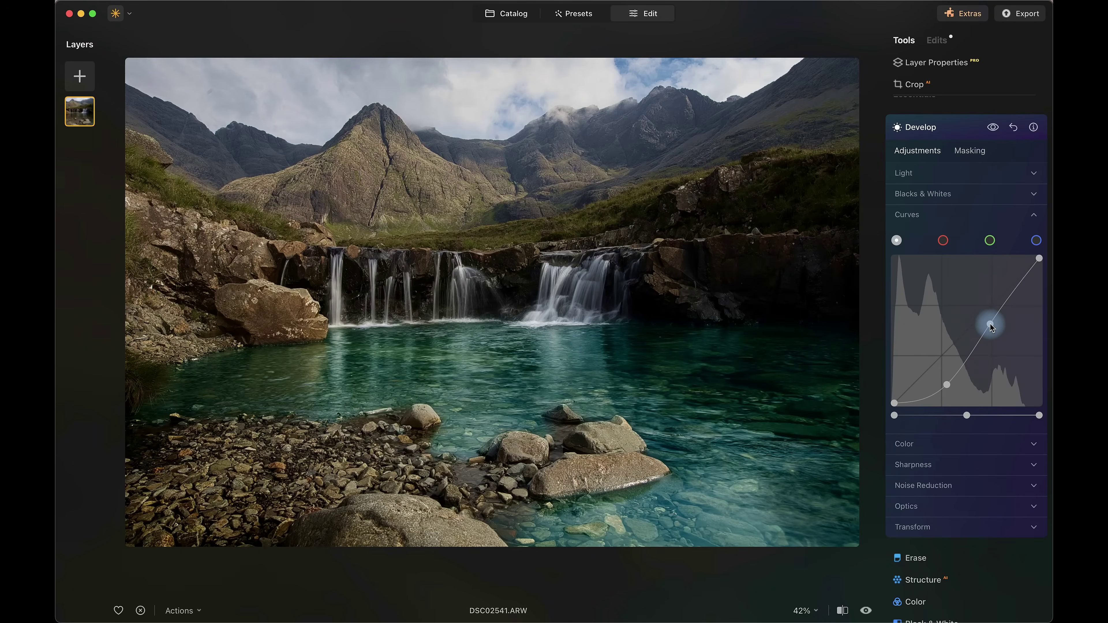
pyautogui.click(927, 128)
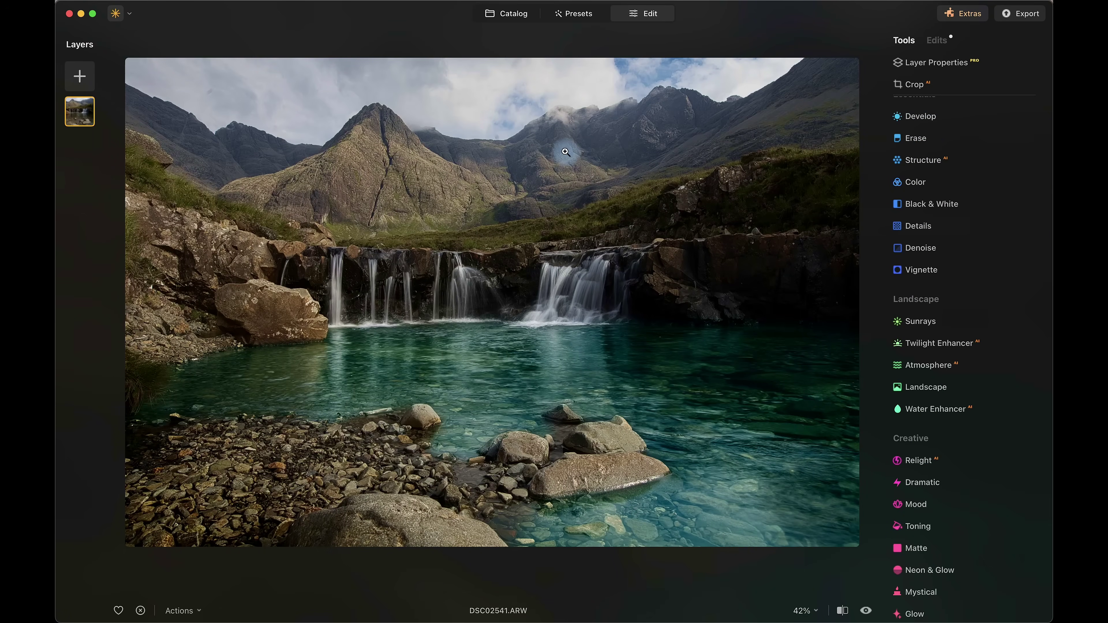
# Apply the Mystical effect to the waterfall photo, raising its Amount to 94 and then reducing it somewhat
pyautogui.scroll(-5, 972, 446)
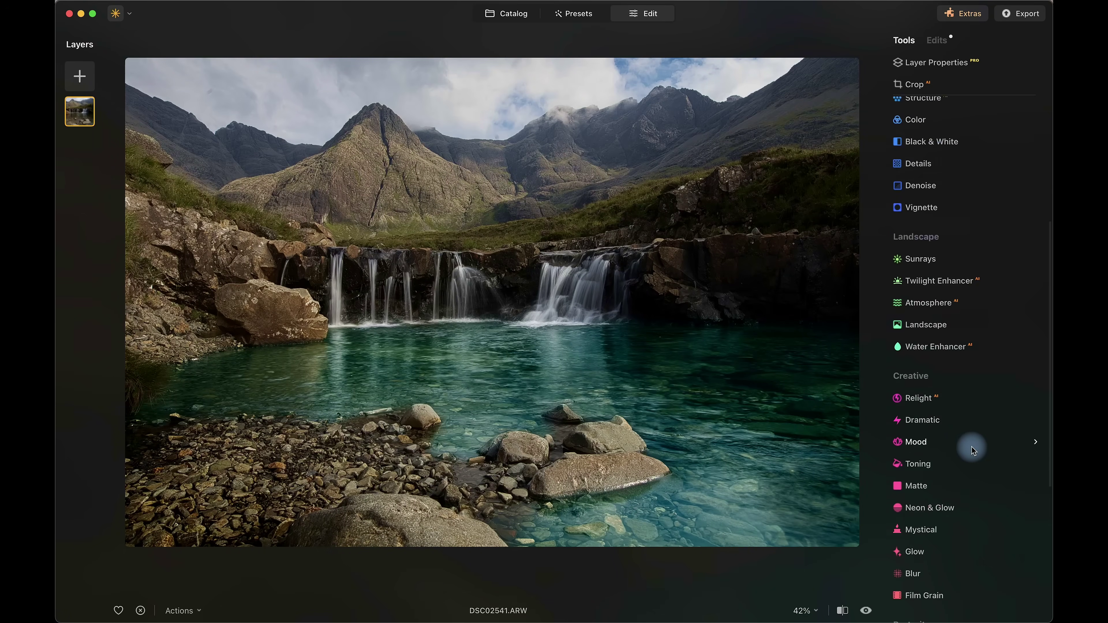
pyautogui.click(930, 423)
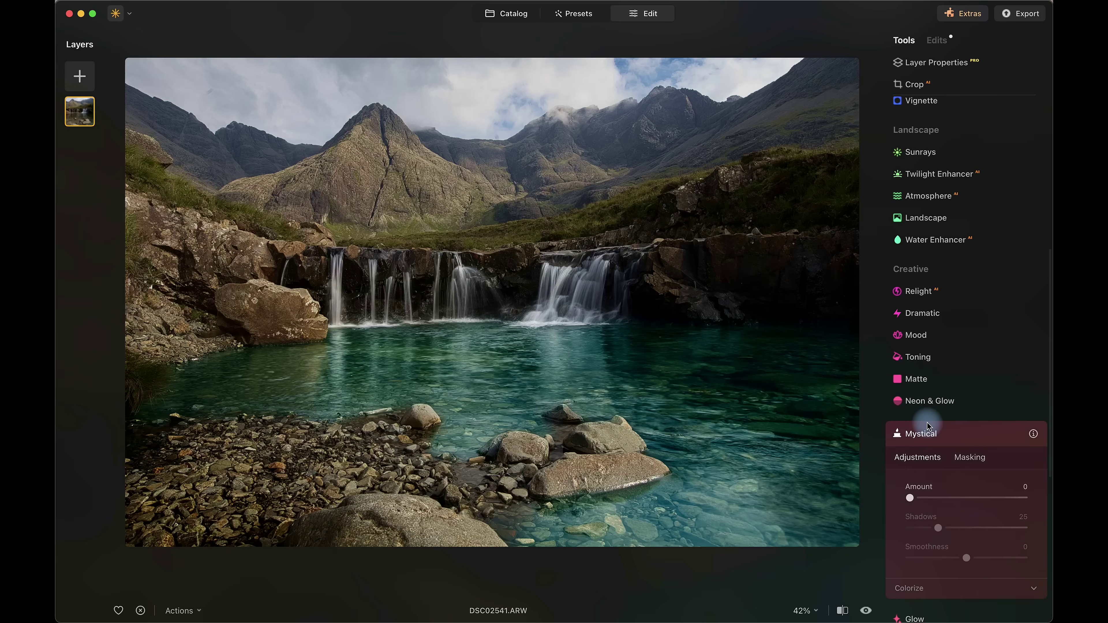
pyautogui.moveTo(911, 498); pyautogui.dragTo(1016, 502)
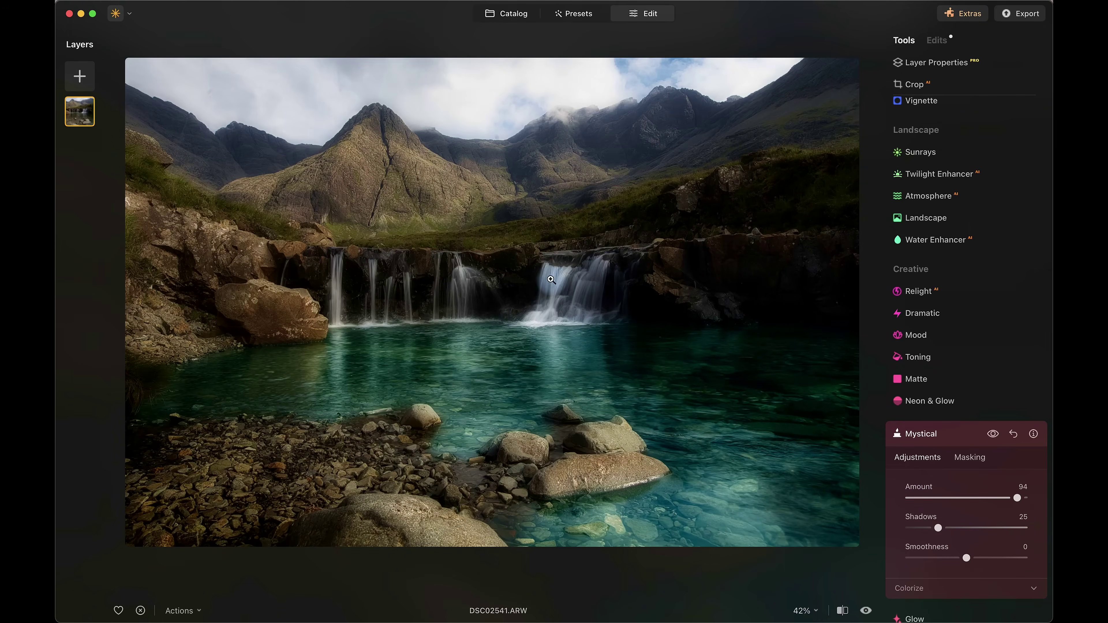
pyautogui.moveTo(1019, 500); pyautogui.dragTo(979, 500)
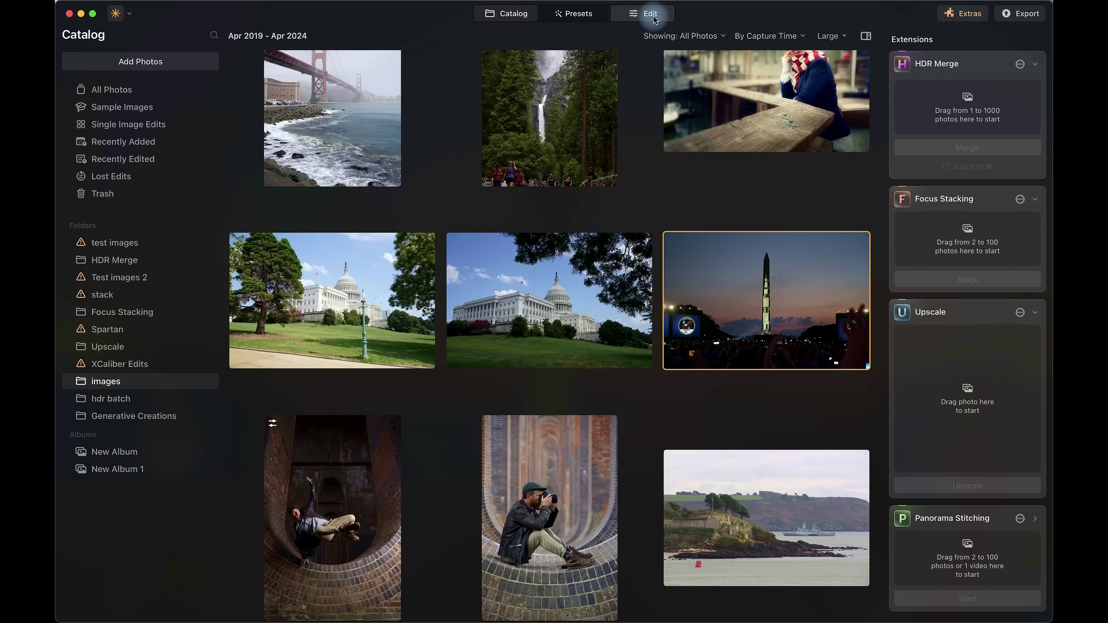
# Open the selected rocket-projection monument photo for editing and inspect the crowd, sky and monument up close
pyautogui.click(651, 13)
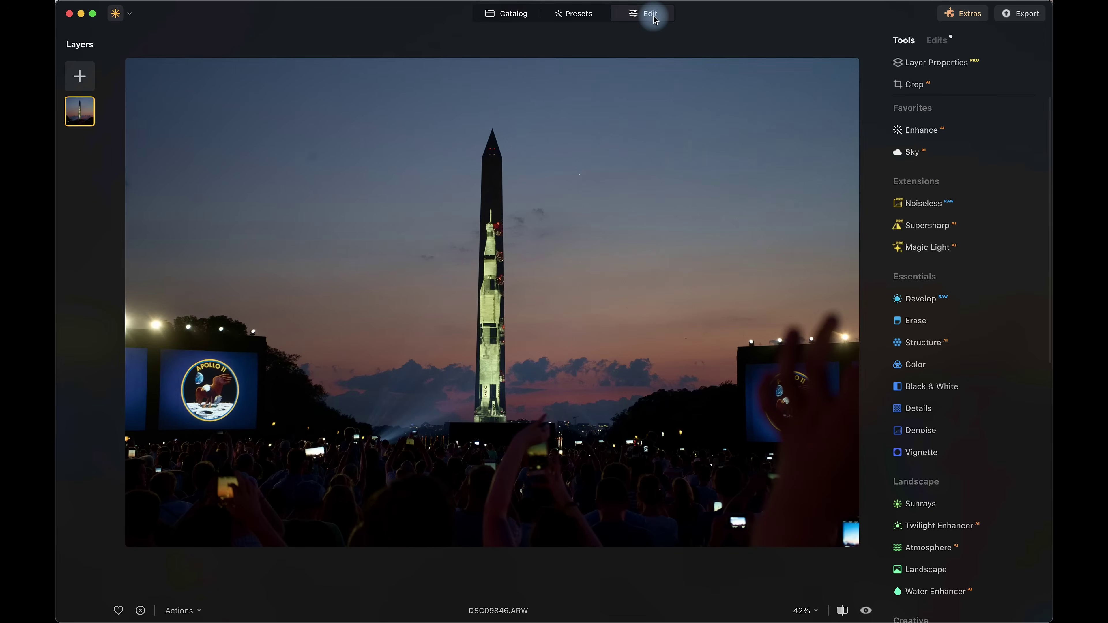
pyautogui.click(520, 452)
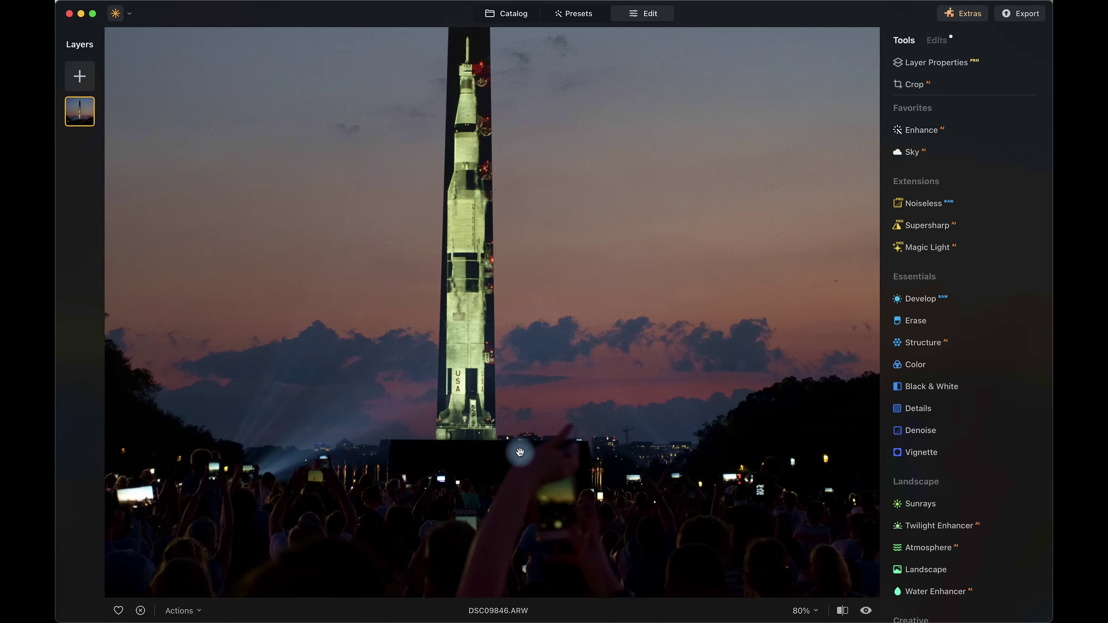
pyautogui.moveTo(531, 468)
pyautogui.mouseDown()
pyautogui.moveTo(534, 367)
pyautogui.moveTo(516, 457)
pyautogui.mouseUp()
pyautogui.moveTo(522, 225); pyautogui.dragTo(525, 369)
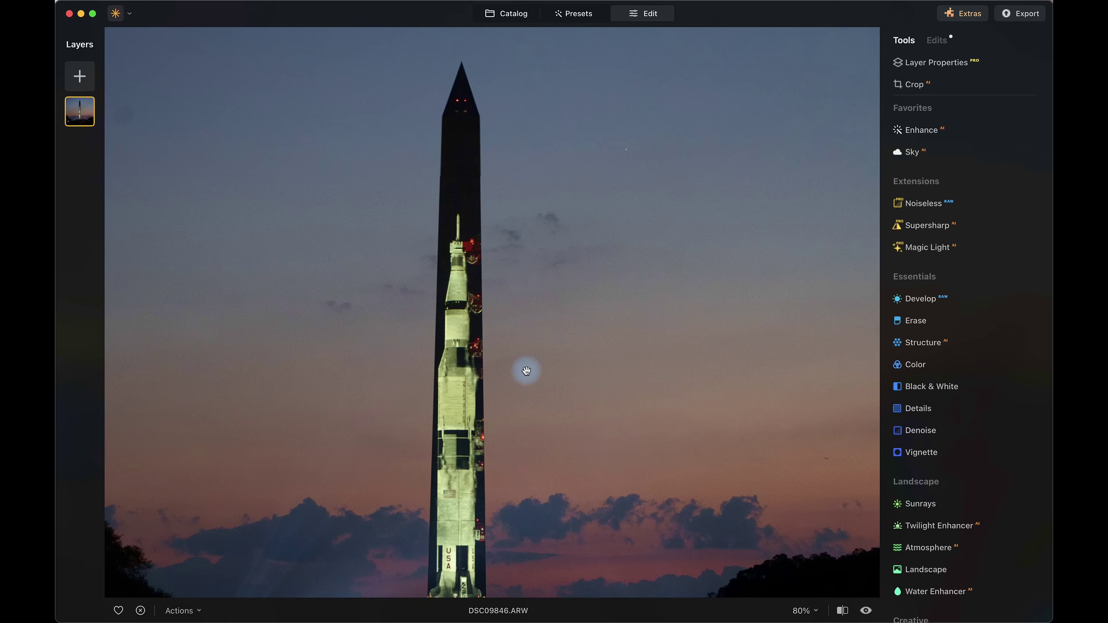
pyautogui.click(527, 371)
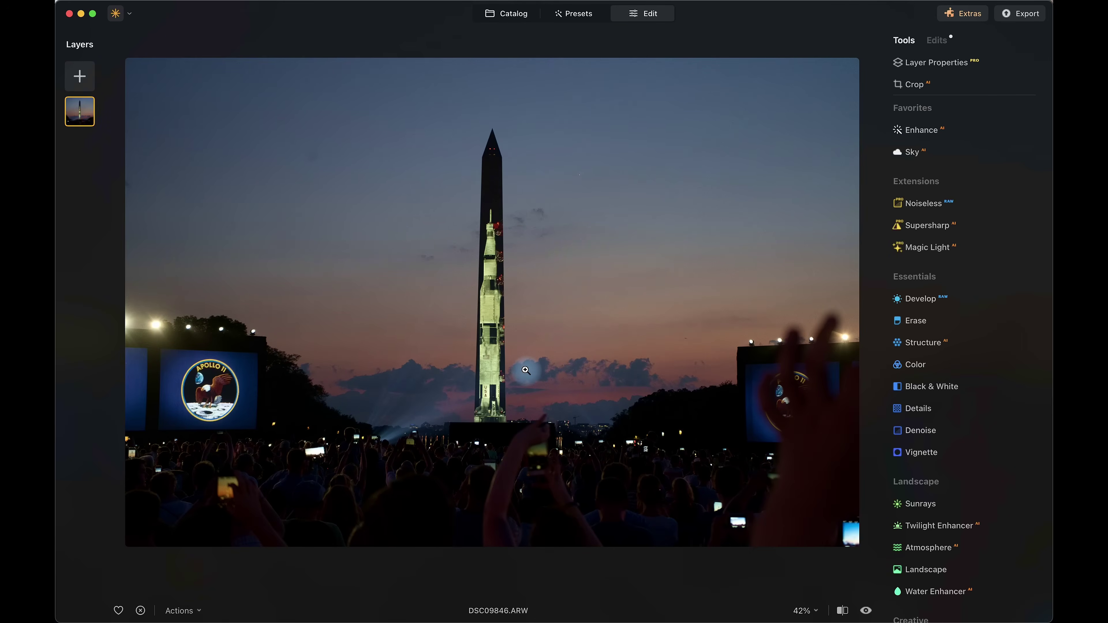
# Brighten the monument photo by setting Accent to 100 in Enhance
pyautogui.click(920, 131)
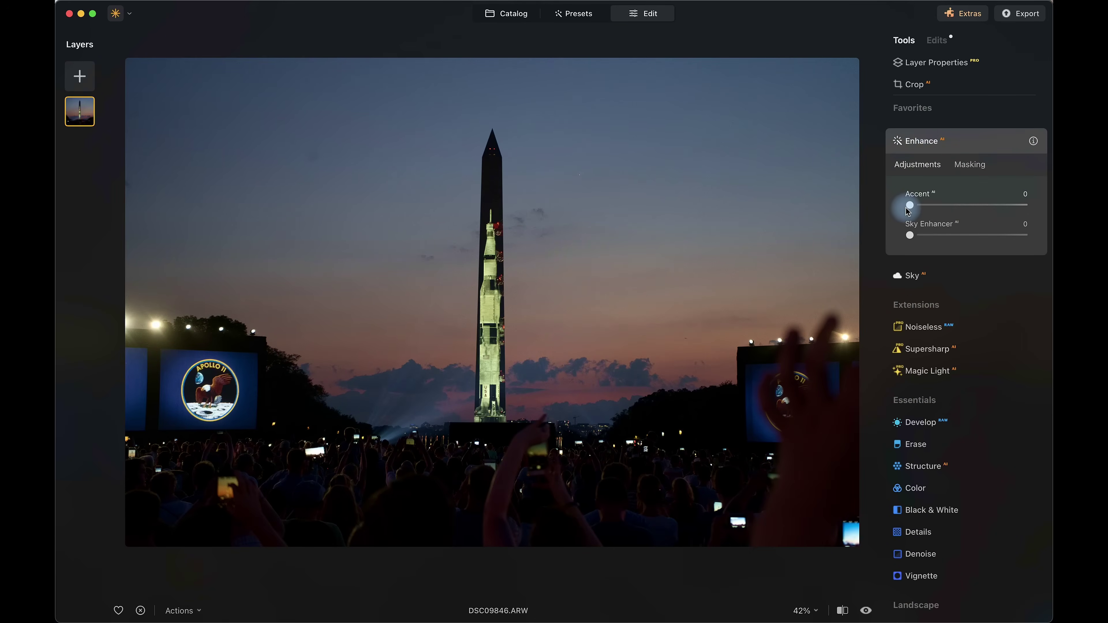
pyautogui.moveTo(911, 208); pyautogui.dragTo(1018, 217)
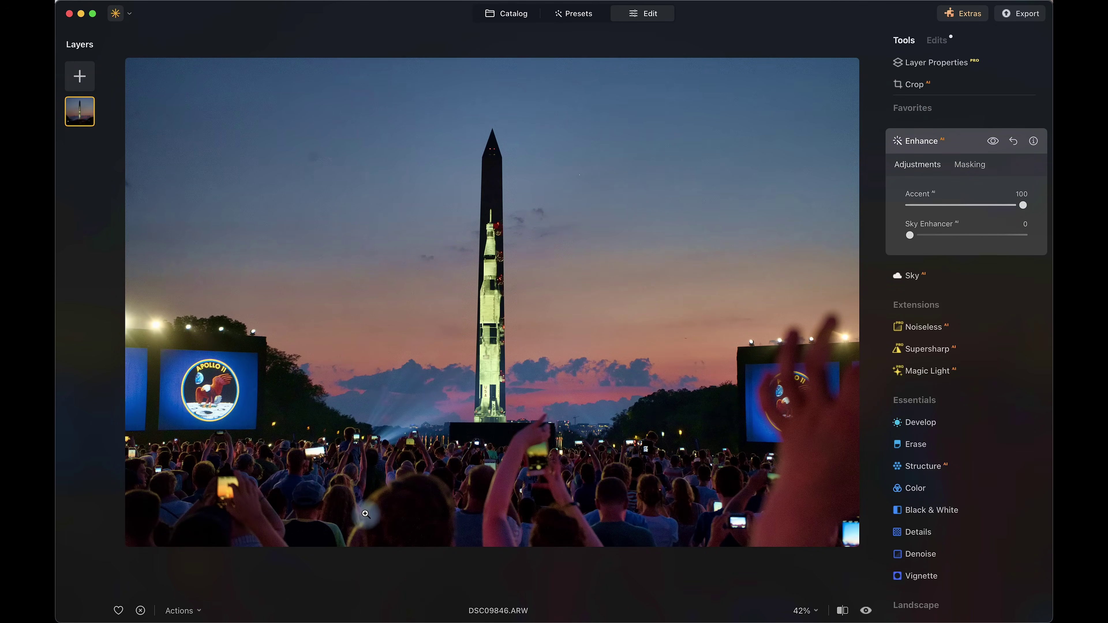
pyautogui.click(913, 144)
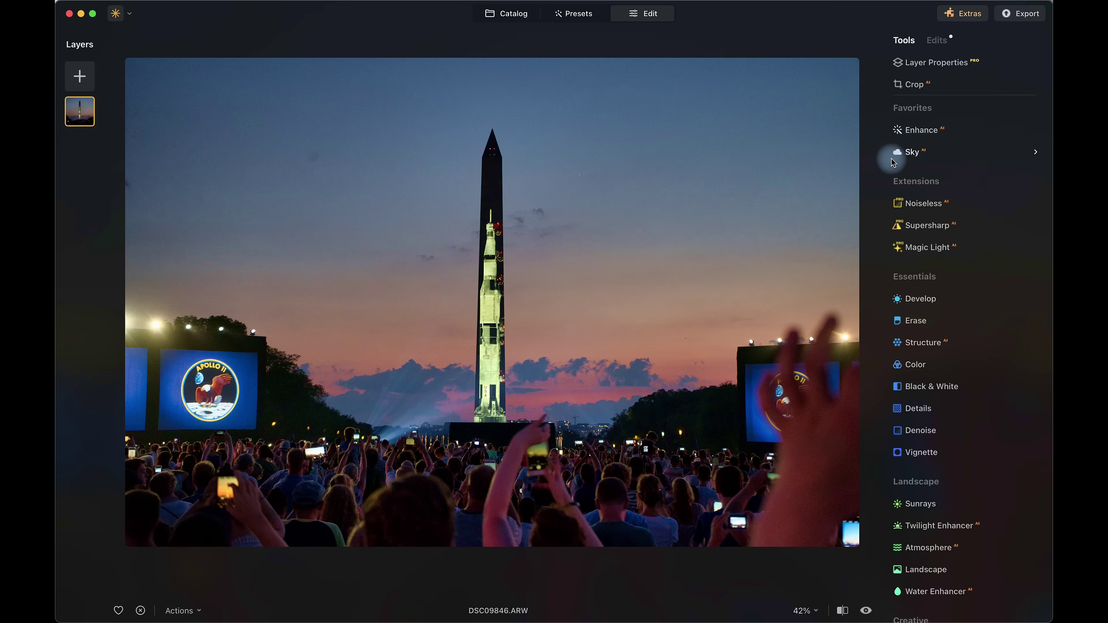
# Apply Twilight Enhancer with the Mauve preset at Amount 70 and compare the photo before and after
pyautogui.scroll(-5, 925, 369)
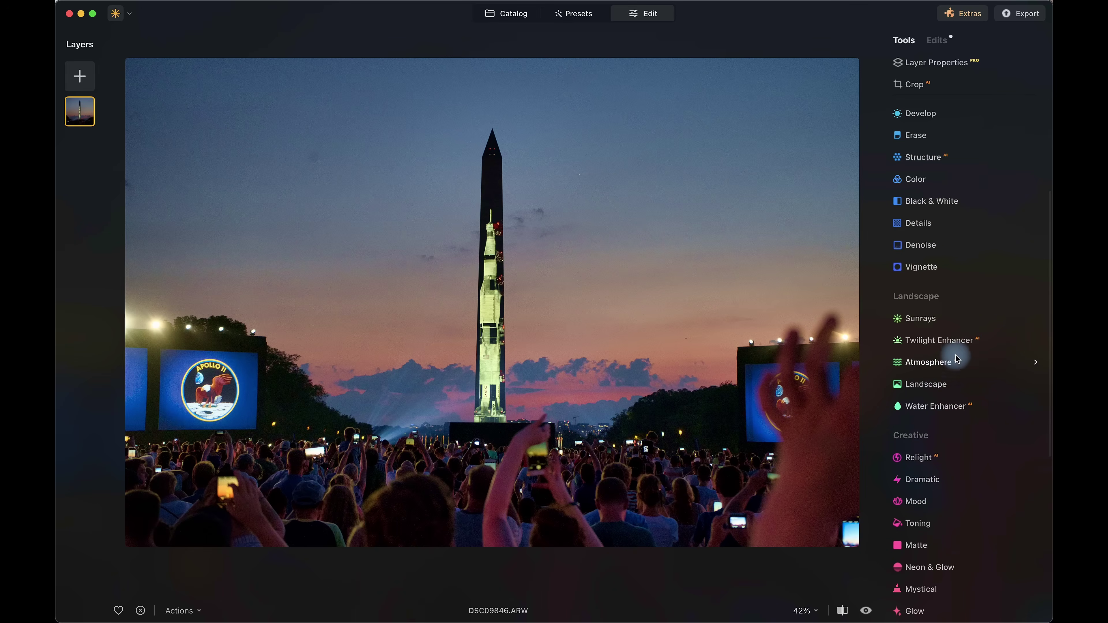
pyautogui.click(950, 341)
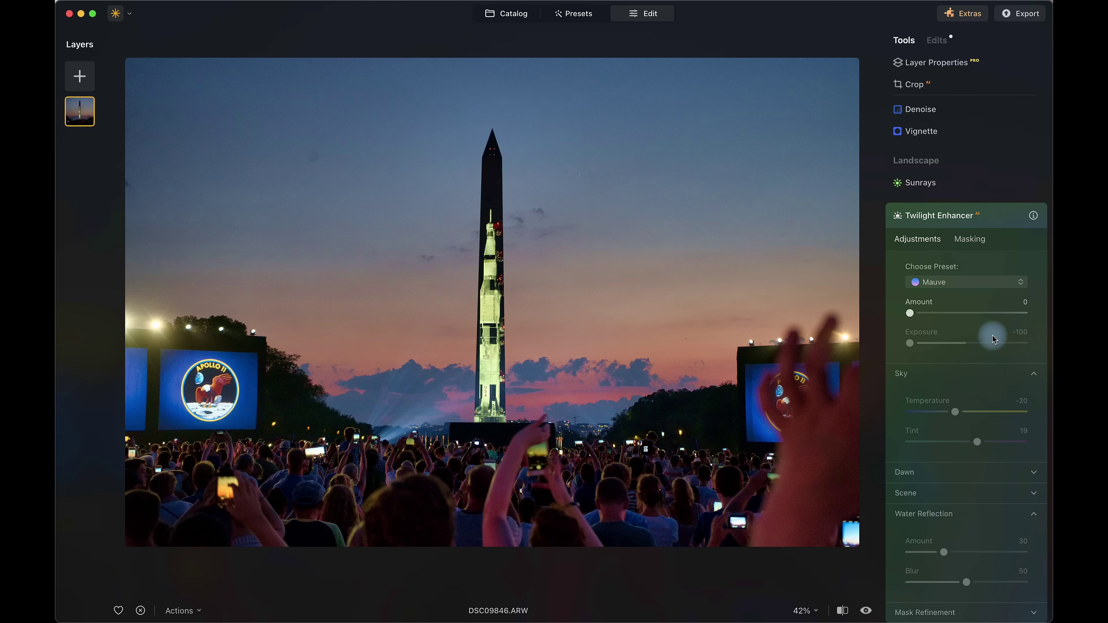
pyautogui.click(960, 284)
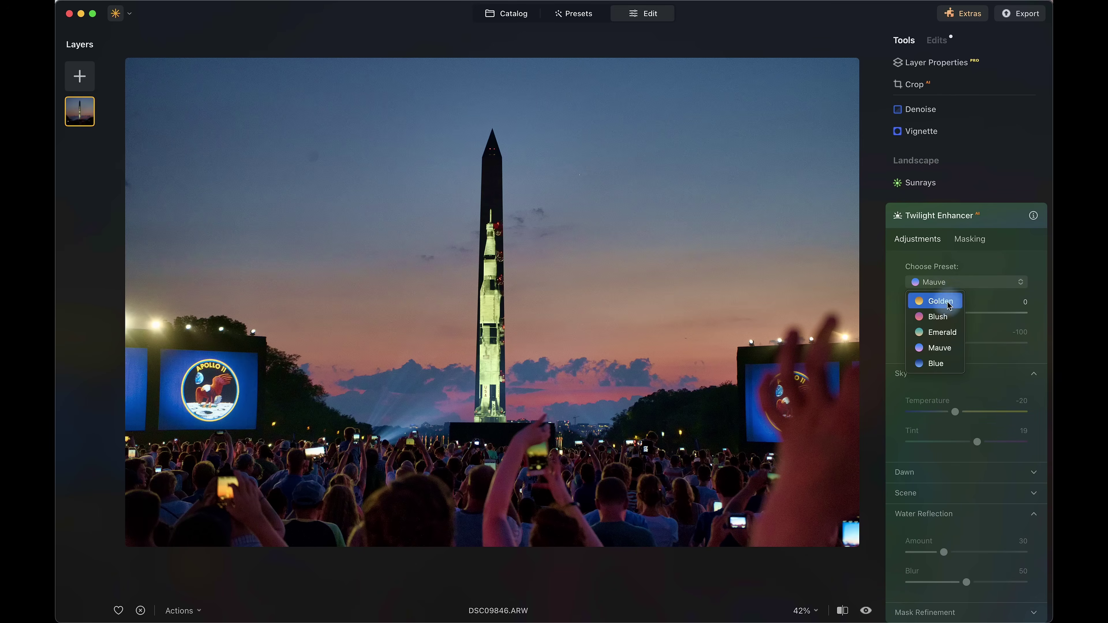
pyautogui.click(942, 348)
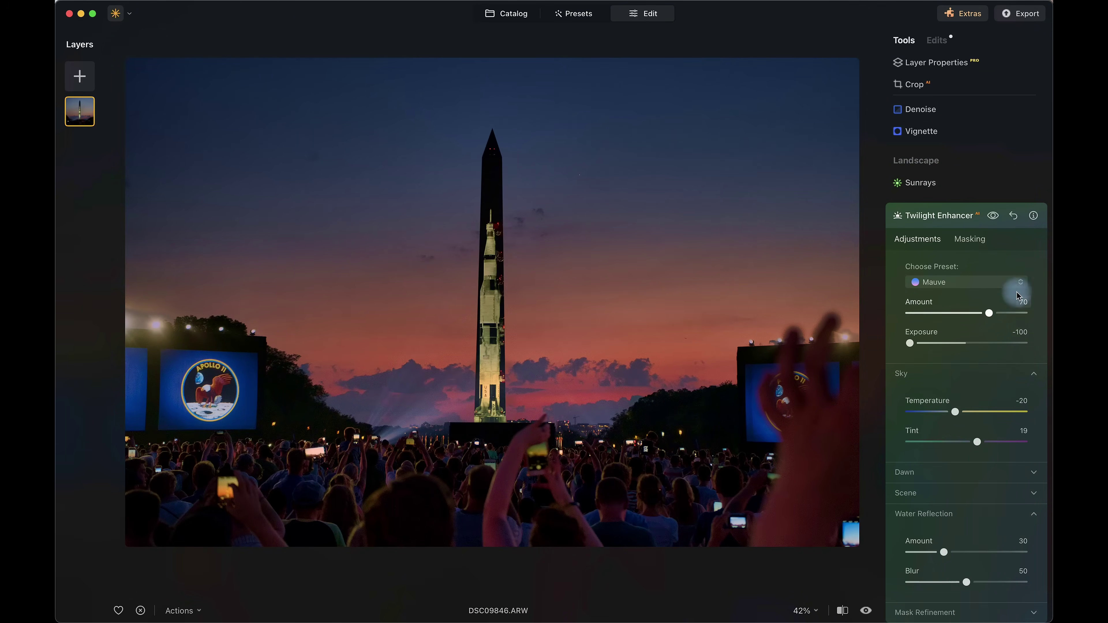
pyautogui.click(995, 218)
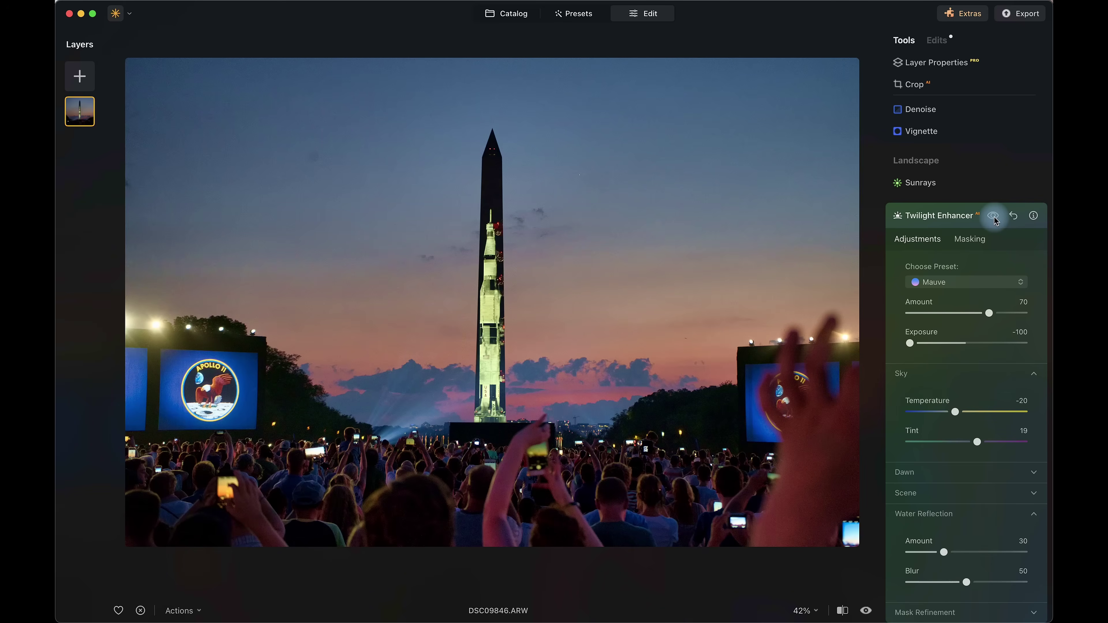
pyautogui.click(996, 219)
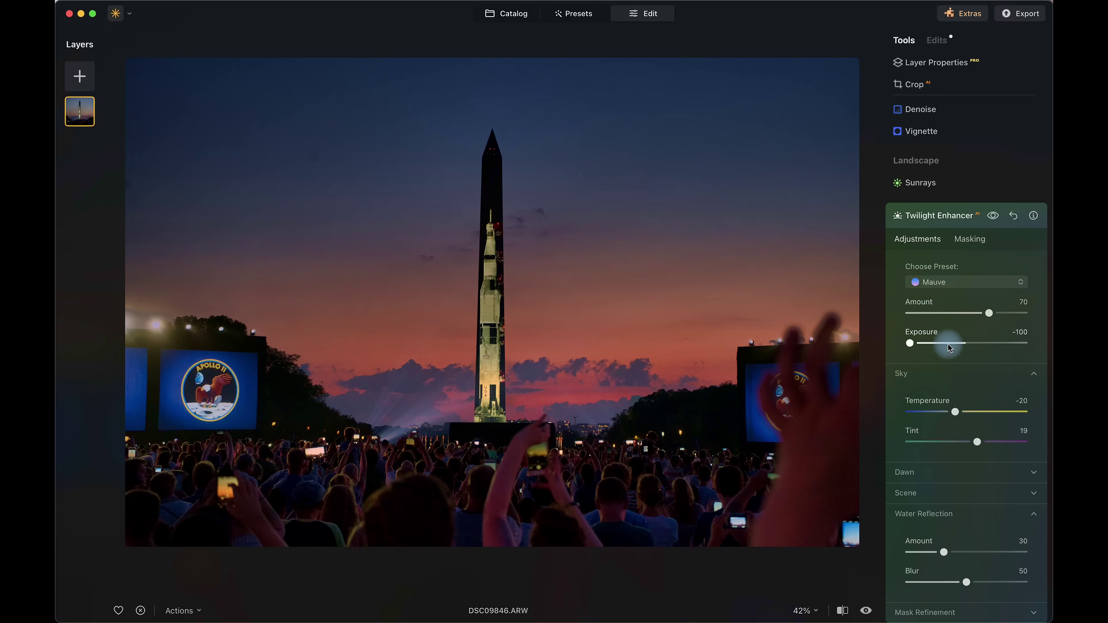
# Strengthen Twilight Enhancer to Amount 100, set its Exposure to -80, and inspect the image grain up close
pyautogui.moveTo(991, 314); pyautogui.dragTo(1026, 314)
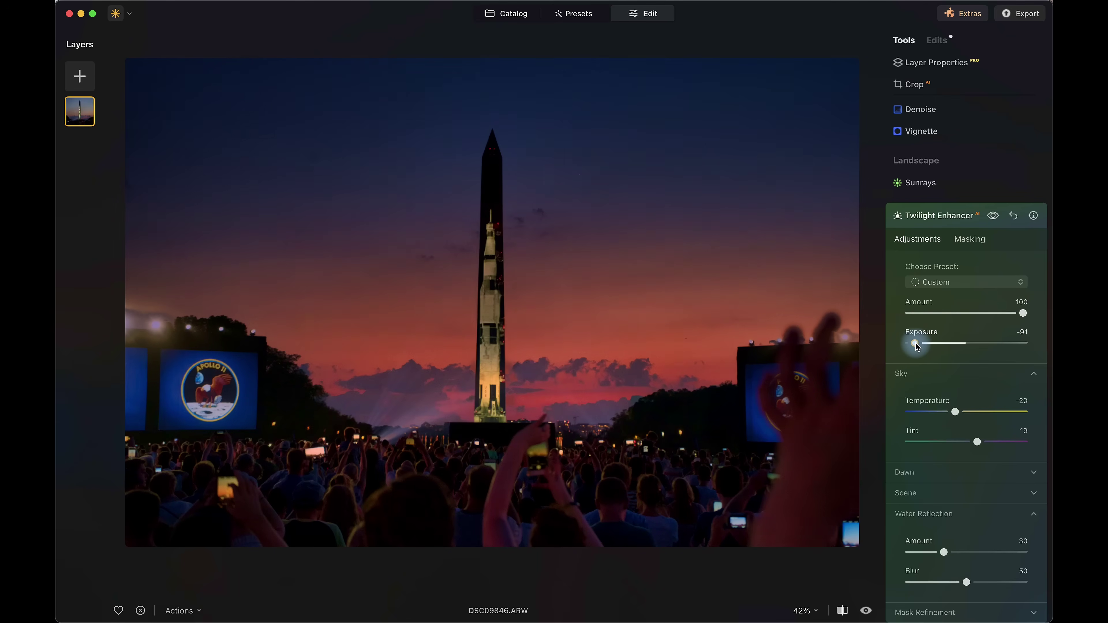
pyautogui.moveTo(917, 345); pyautogui.dragTo(922, 345)
pyautogui.scroll(5, 504, 432)
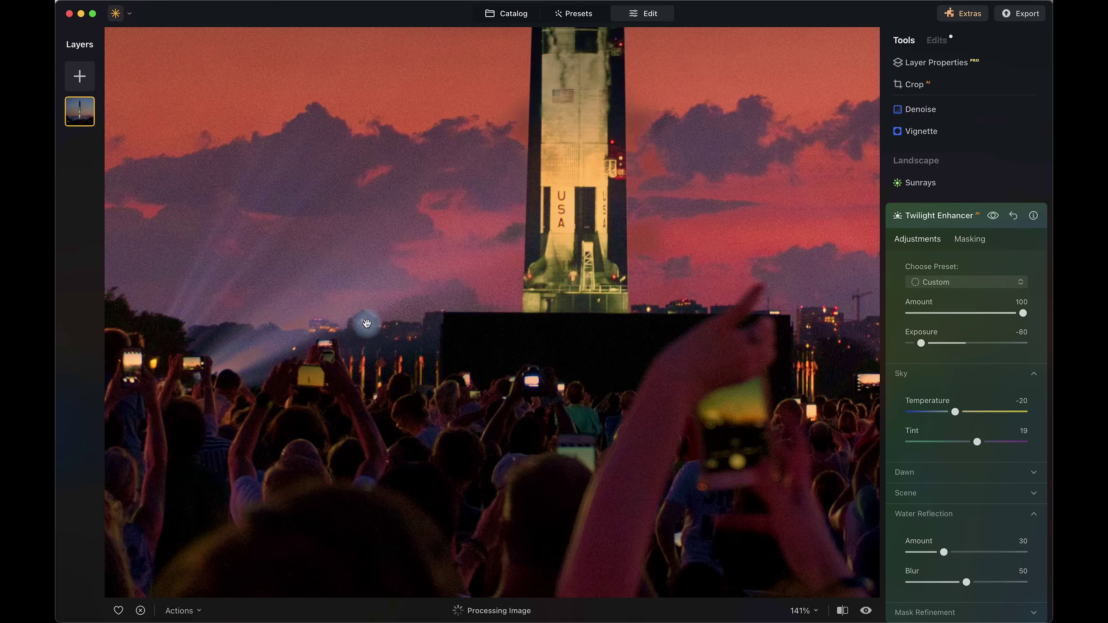
pyautogui.click(953, 218)
# Reduce the monument photo's grain with Noiseless at the Middle setting
pyautogui.scroll(5, 948, 218)
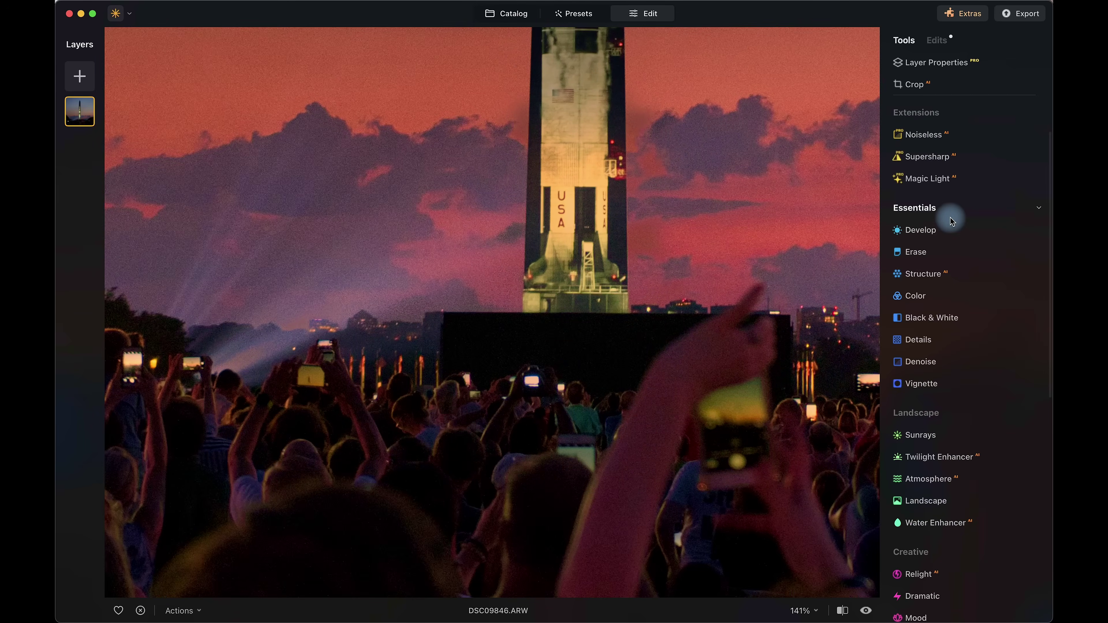
pyautogui.click(933, 139)
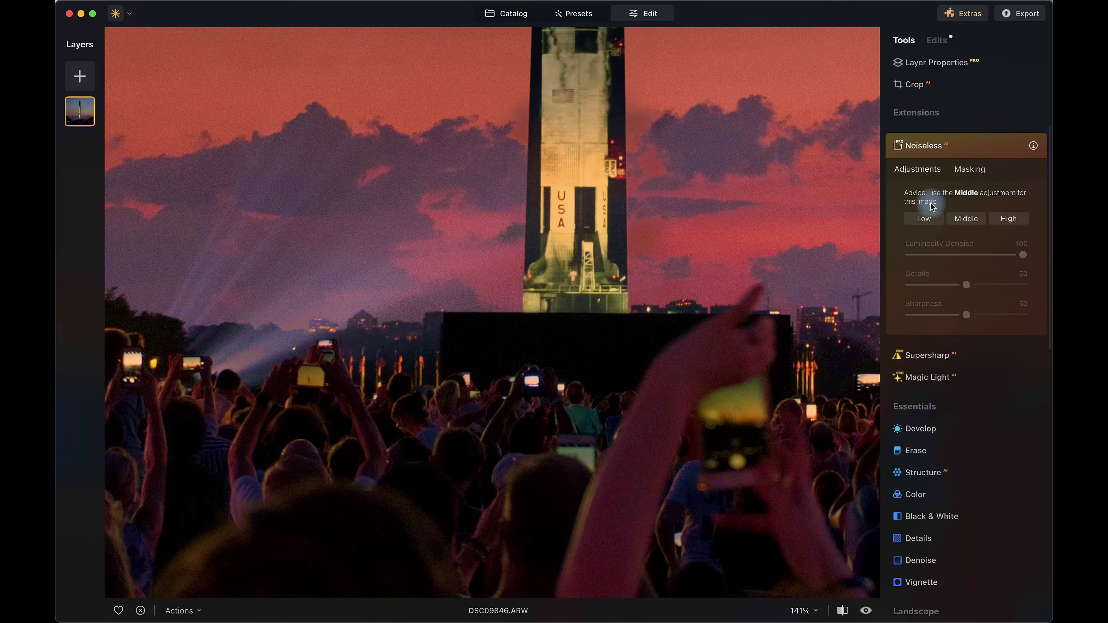
pyautogui.click(967, 220)
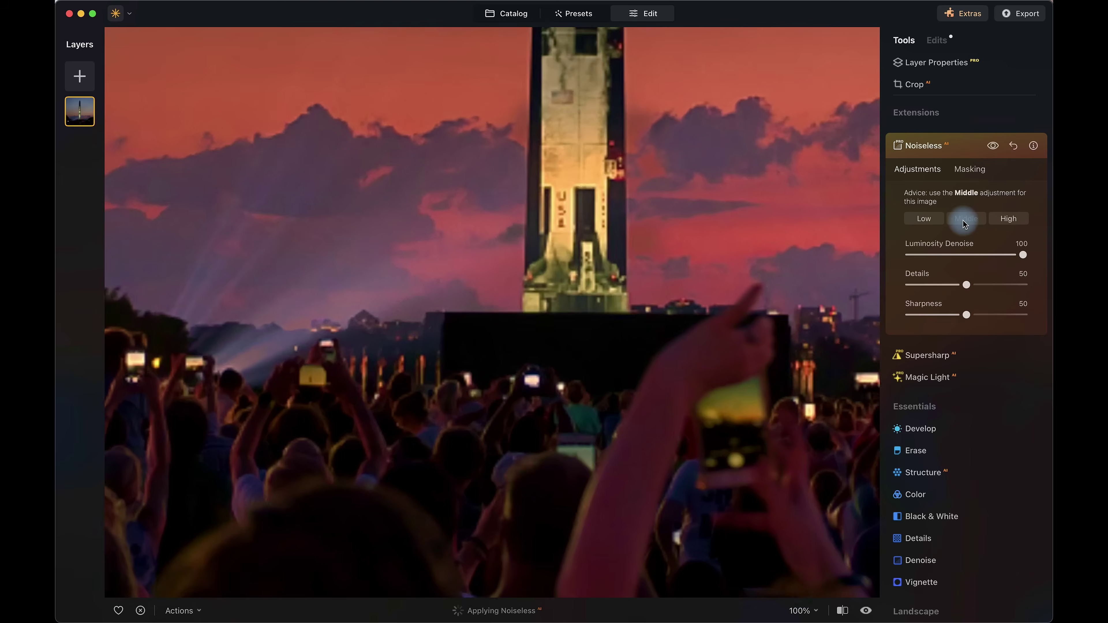
pyautogui.scroll(1, 534, 418)
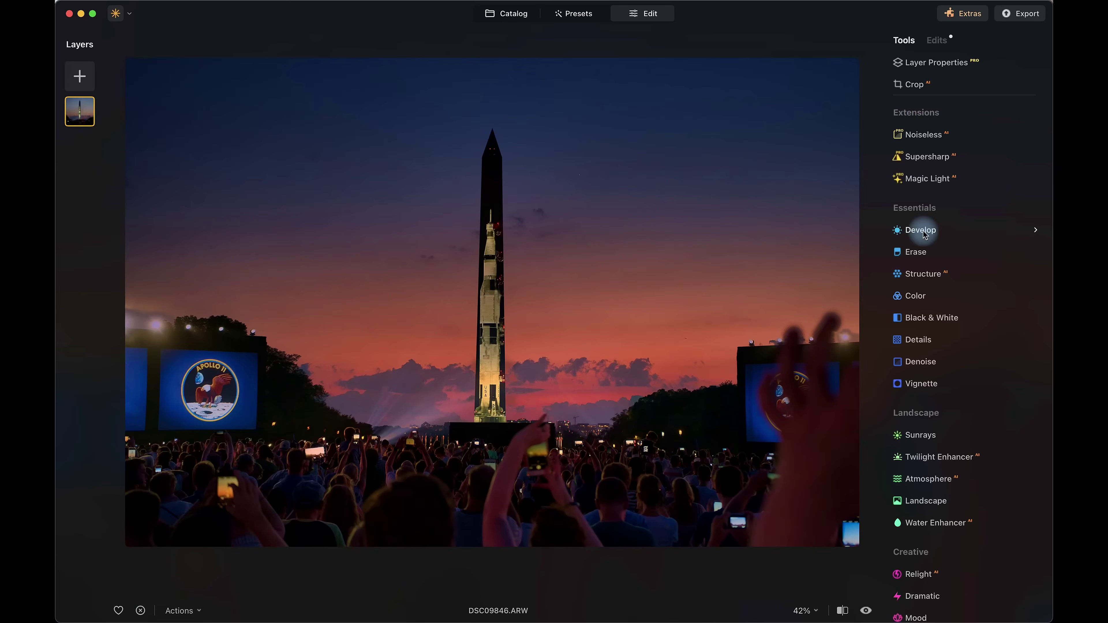
# In Develop, mask the monument with Object Select so the adjustment affects only the obelisk and its rocket projection
pyautogui.click(923, 232)
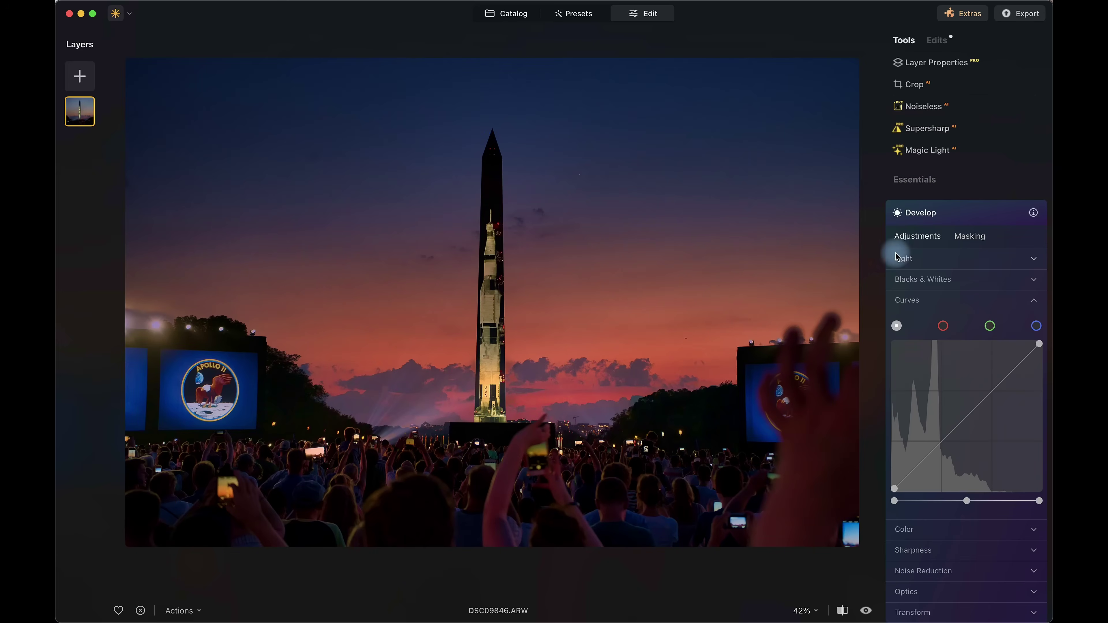
pyautogui.click(968, 239)
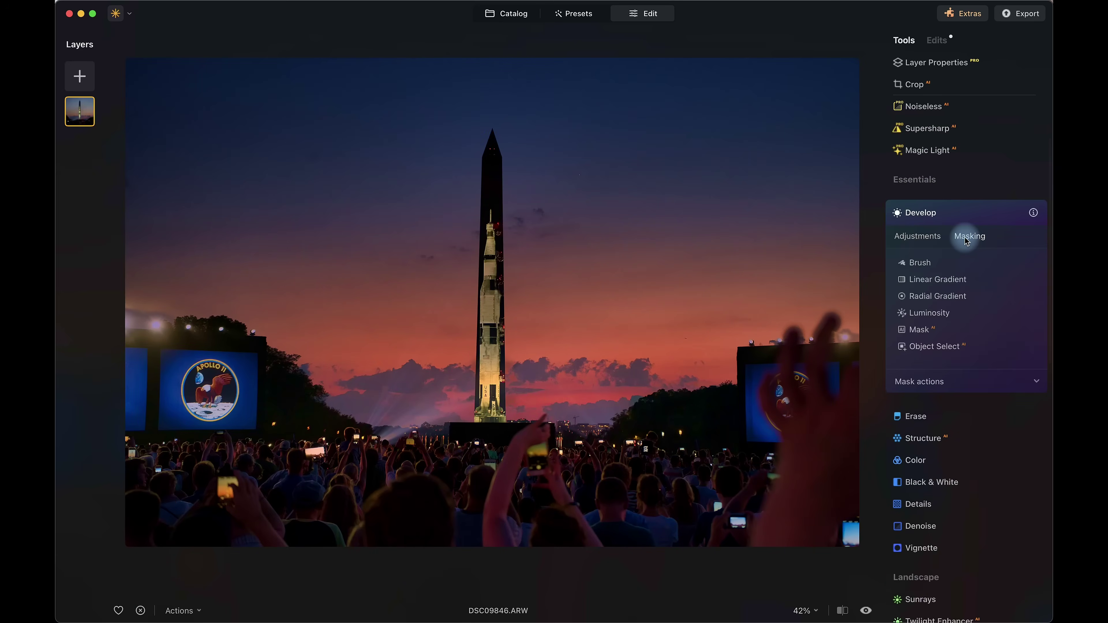
pyautogui.click(945, 350)
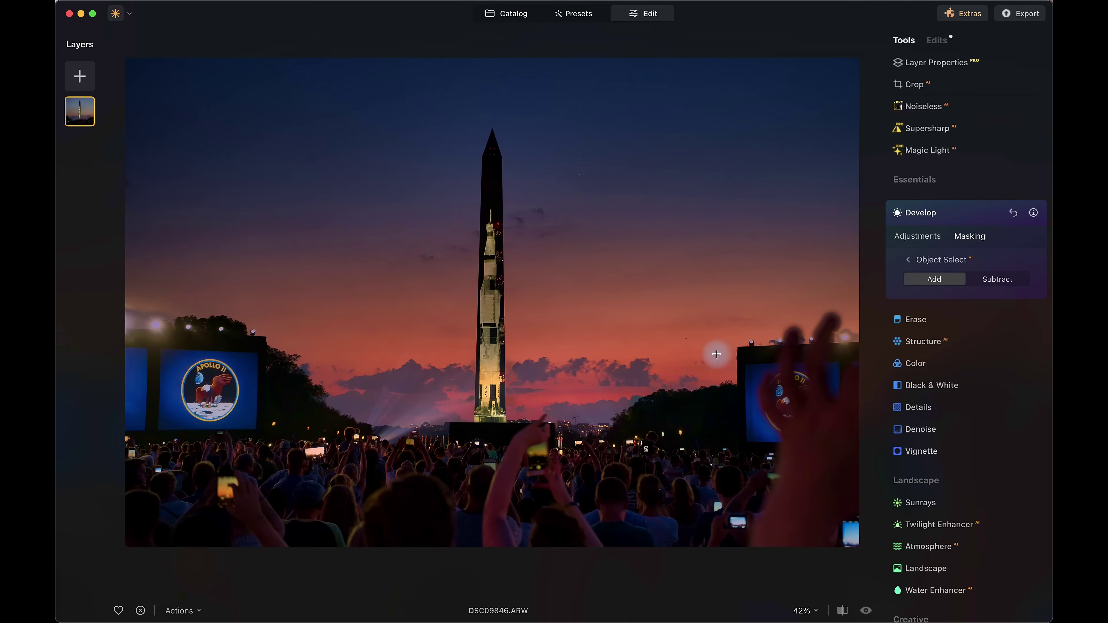
pyautogui.click(508, 170)
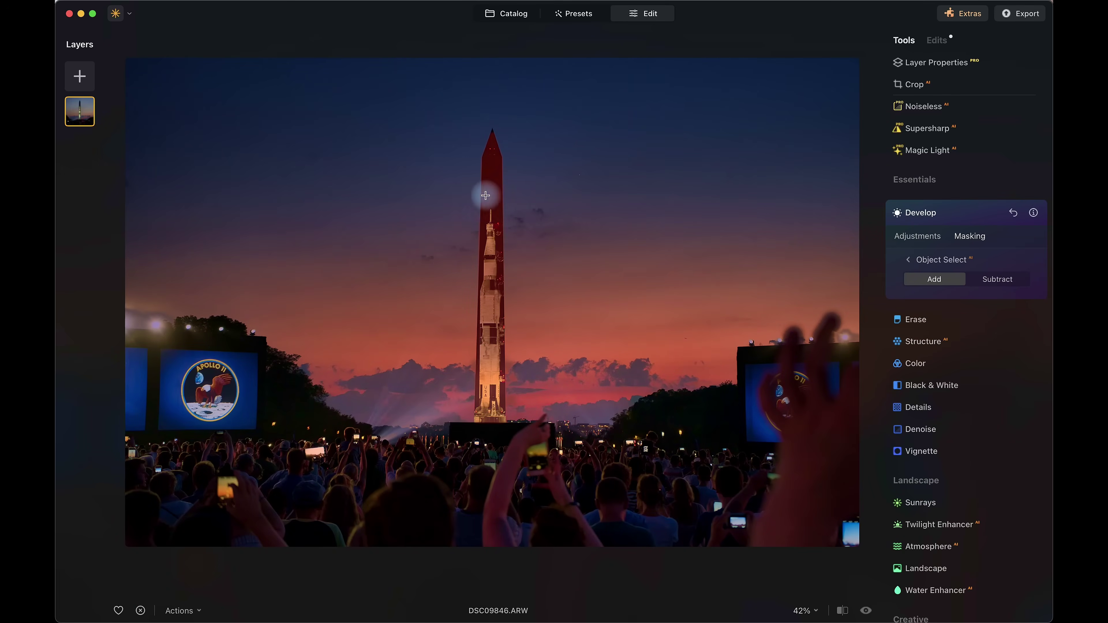
pyautogui.click(496, 332)
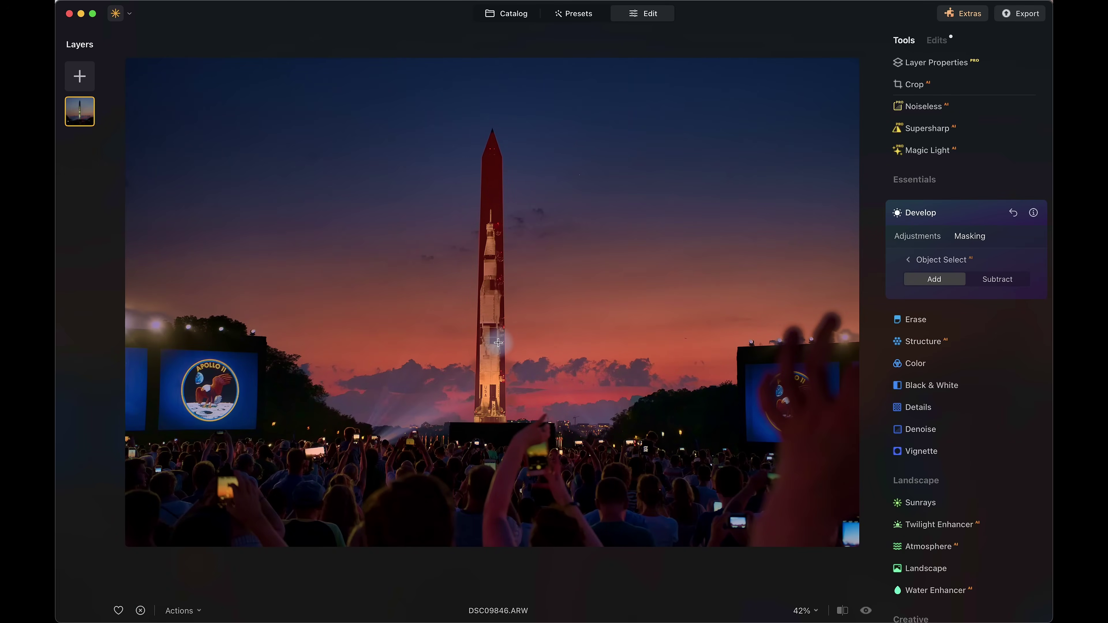
pyautogui.click(440, 366)
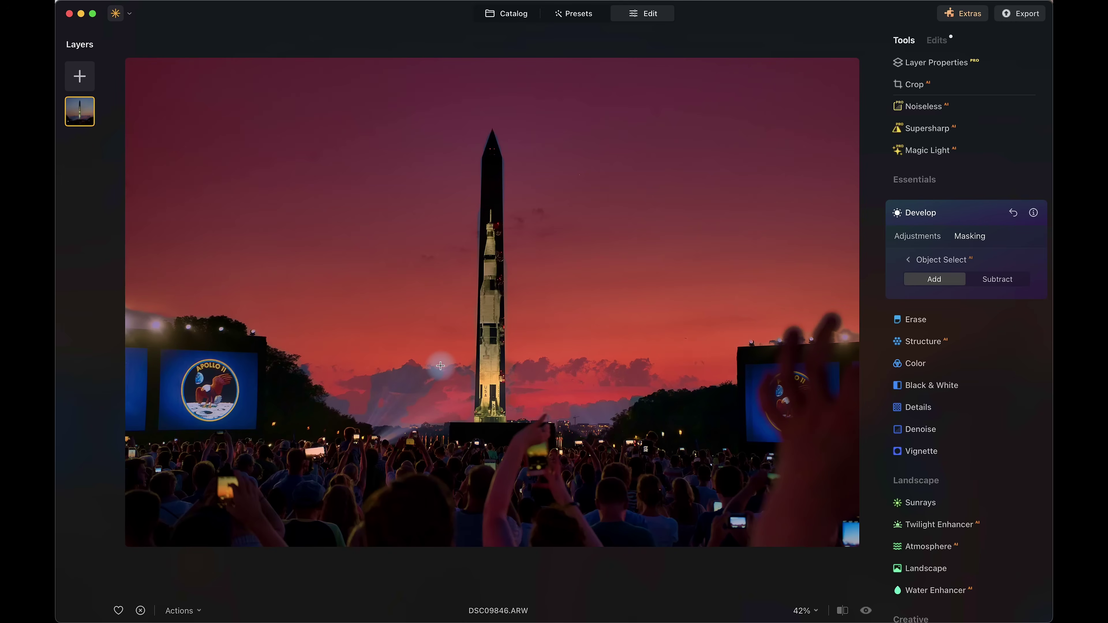
pyautogui.click(488, 346)
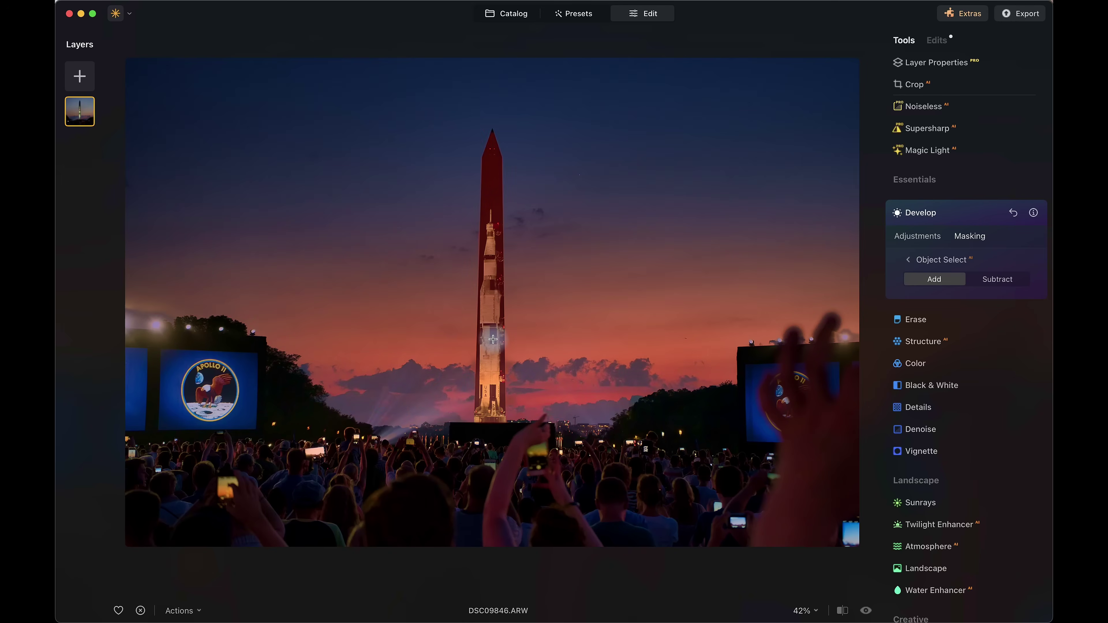
# Shape a contrast curve for the masked monument that lifts the midtones and restrains the highlights, and compare before and after
pyautogui.click(910, 237)
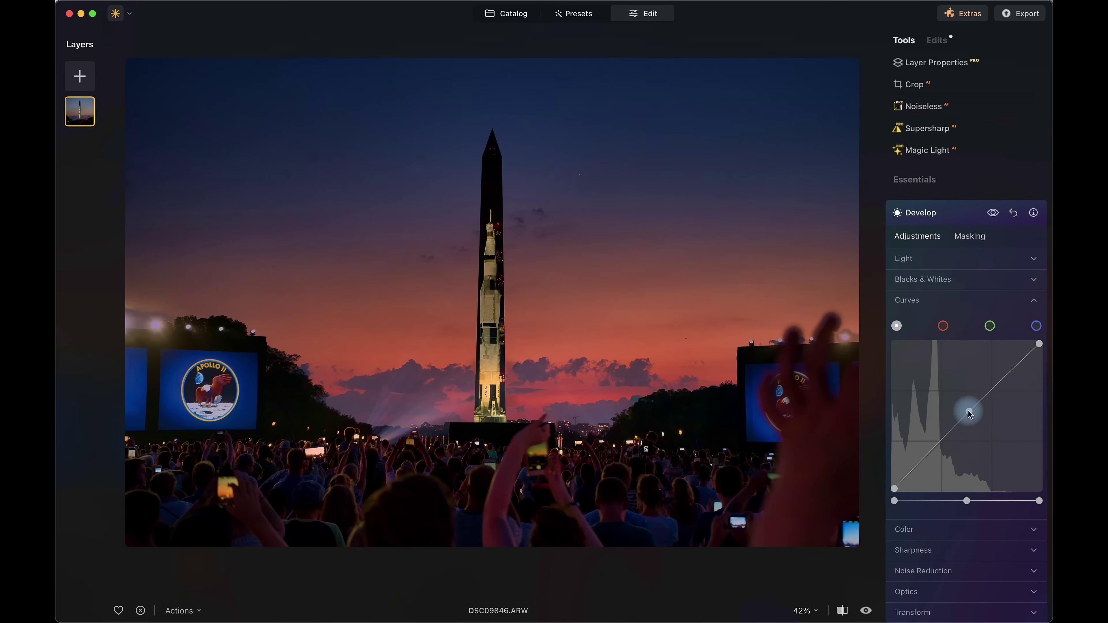
pyautogui.moveTo(969, 414); pyautogui.dragTo(970, 388)
pyautogui.click(945, 428)
pyautogui.click(1009, 359)
pyautogui.moveTo(944, 429); pyautogui.dragTo(948, 429)
pyautogui.moveTo(1010, 358); pyautogui.dragTo(1007, 366)
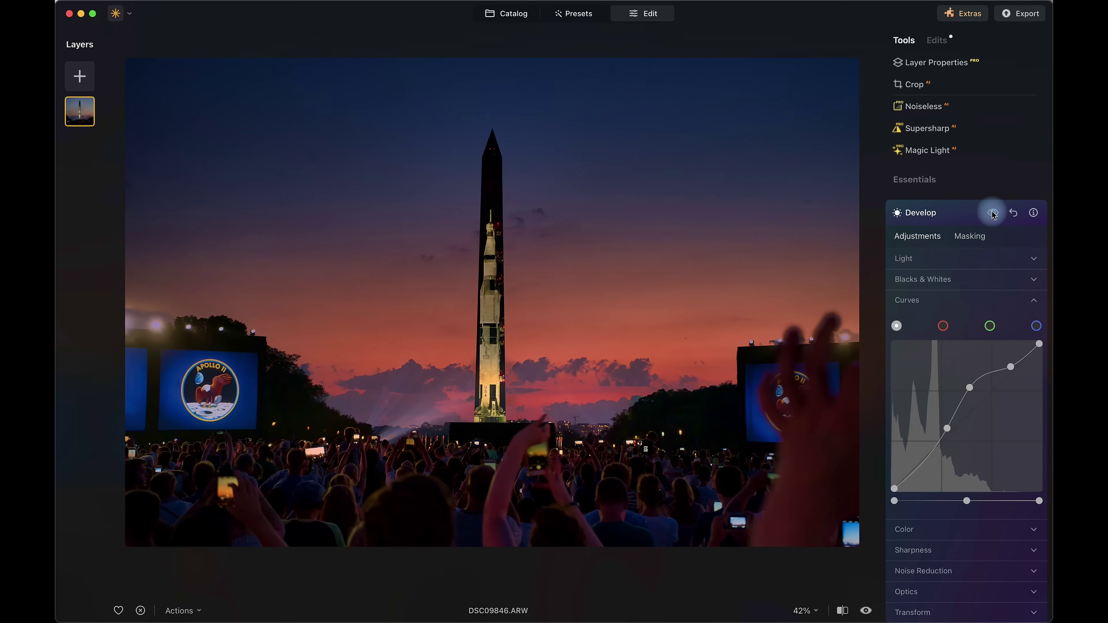
pyautogui.moveTo(994, 214); pyautogui.dragTo(553, 435)
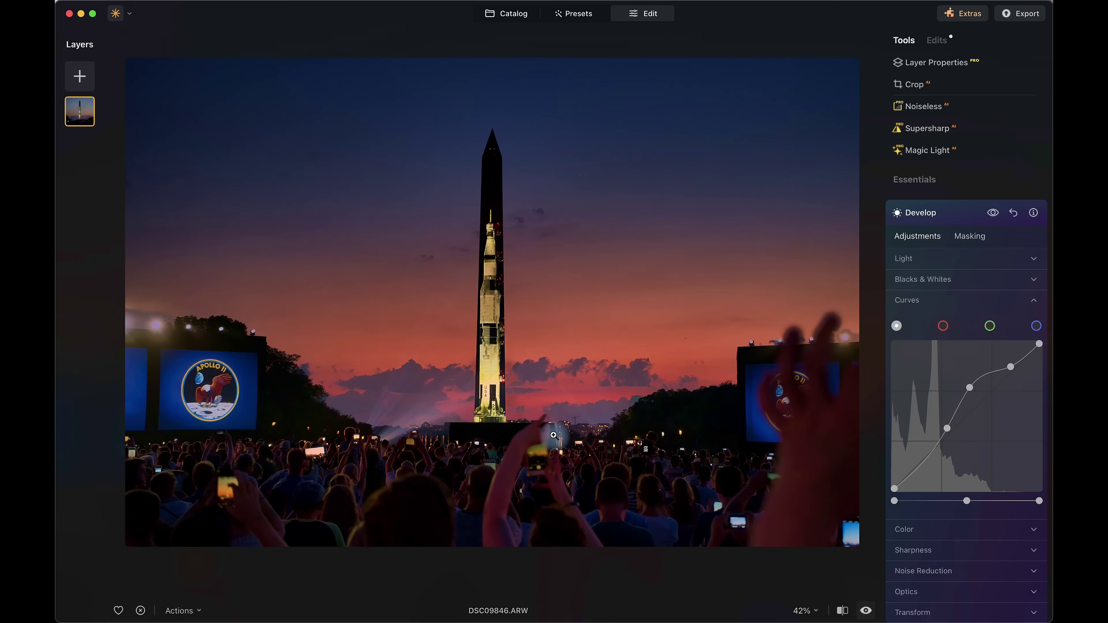
# Reopen the applied Twilight Enhancer edit on the monument photo and try the Golden, Blush and Blue presets
pyautogui.click(940, 42)
pyautogui.click(940, 42)
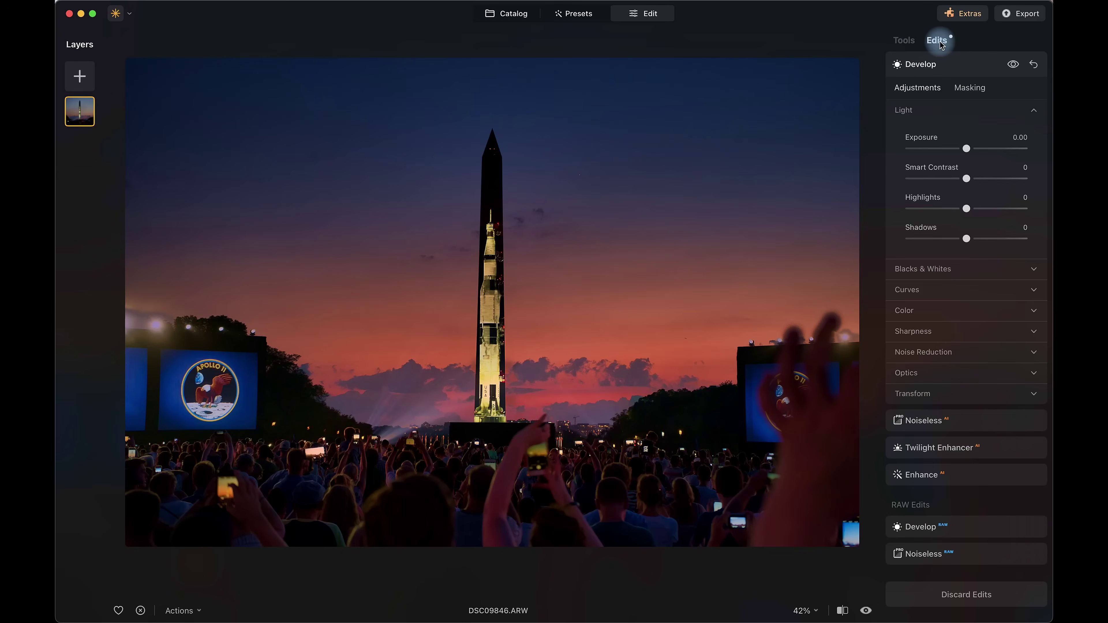
pyautogui.click(927, 64)
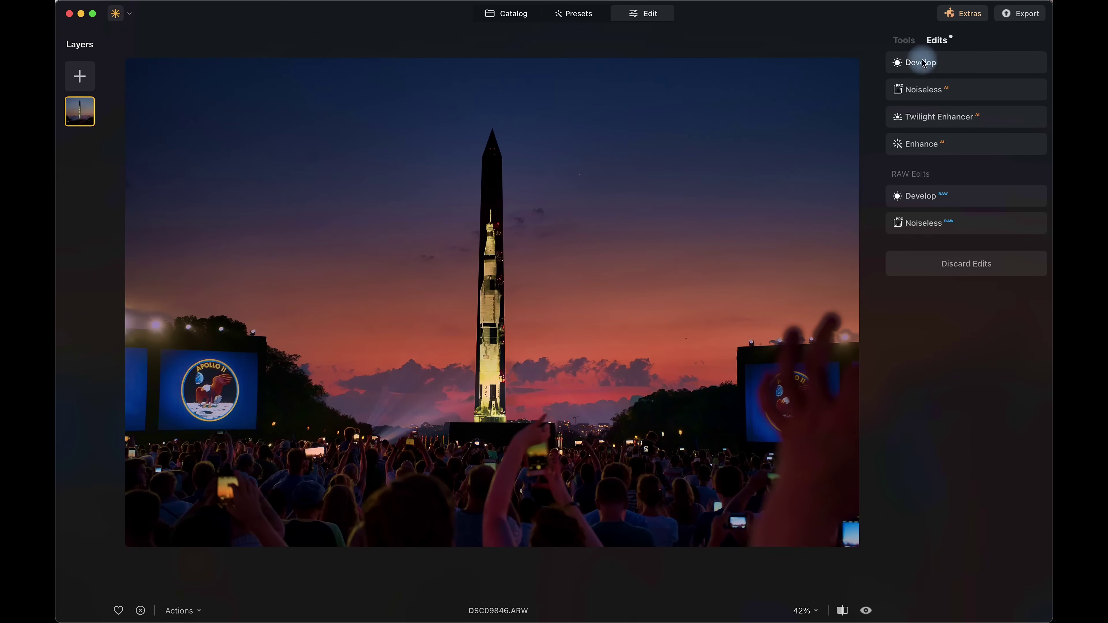
pyautogui.click(938, 118)
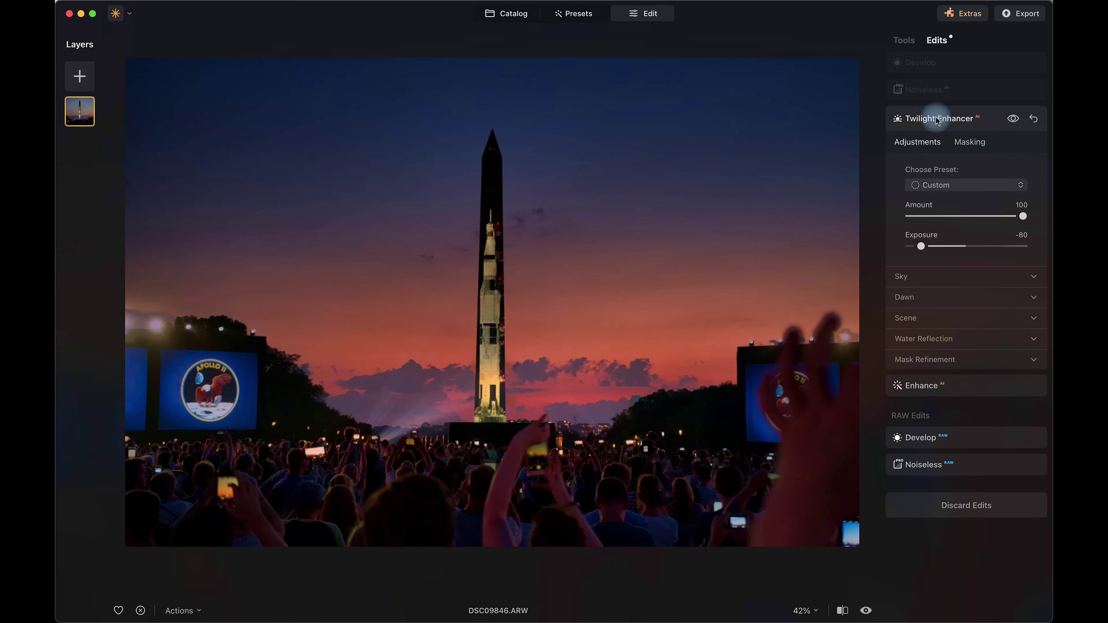
pyautogui.click(962, 187)
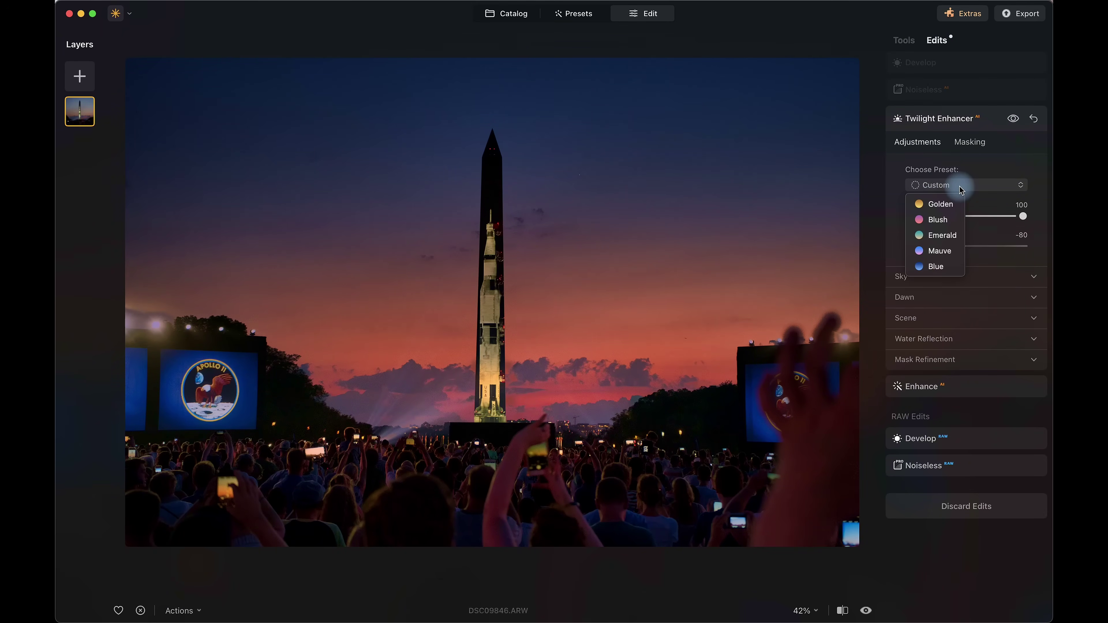
pyautogui.click(941, 206)
pyautogui.click(940, 185)
pyautogui.click(936, 220)
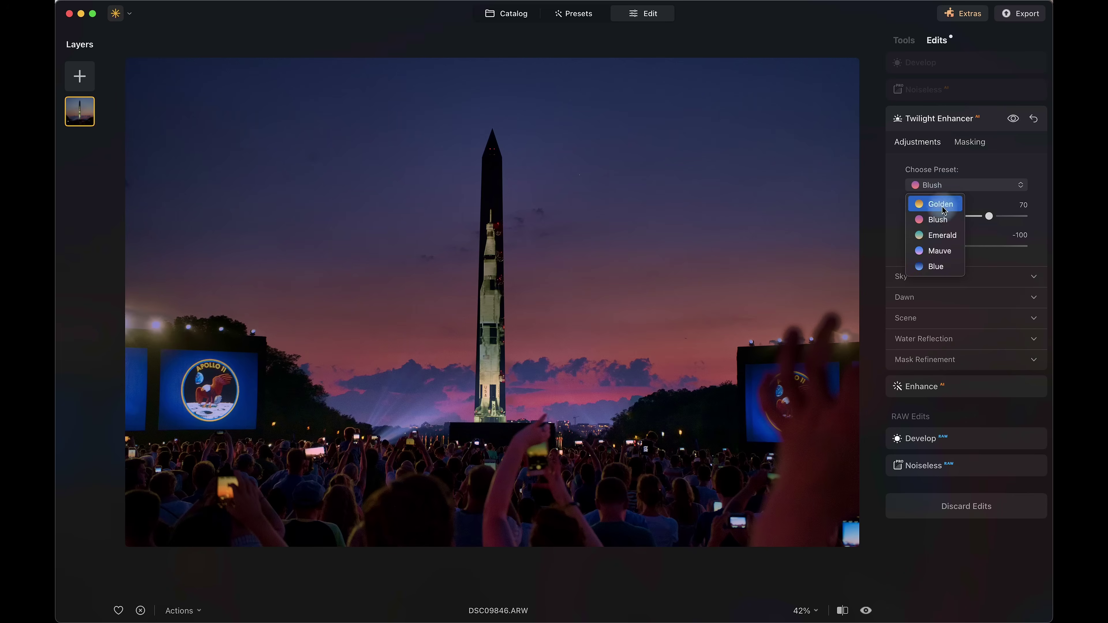
pyautogui.click(938, 267)
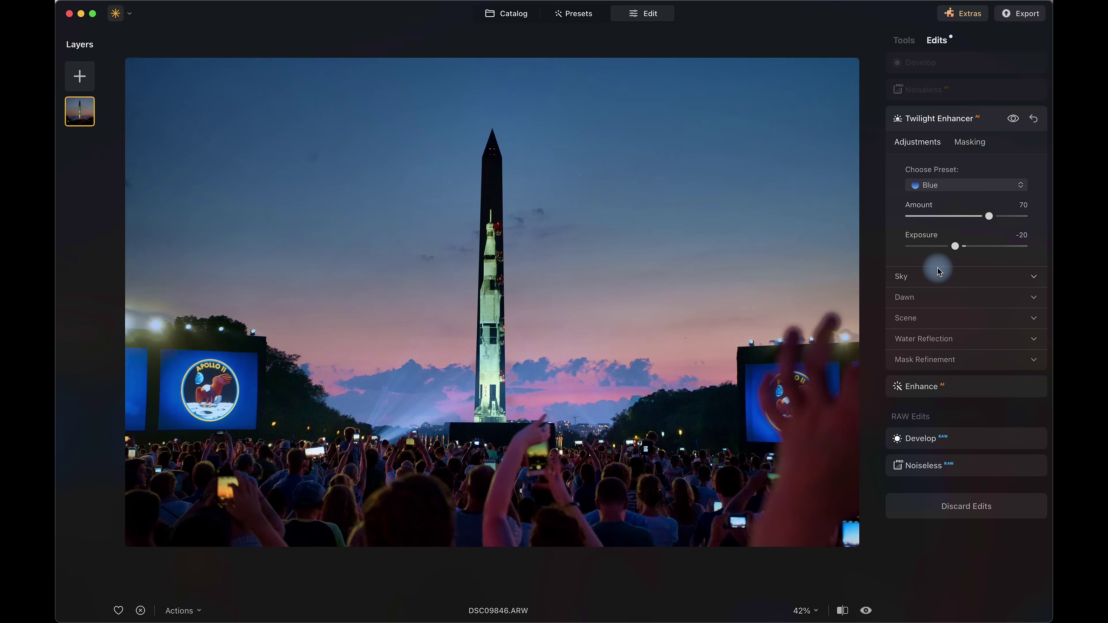
pyautogui.click(951, 185)
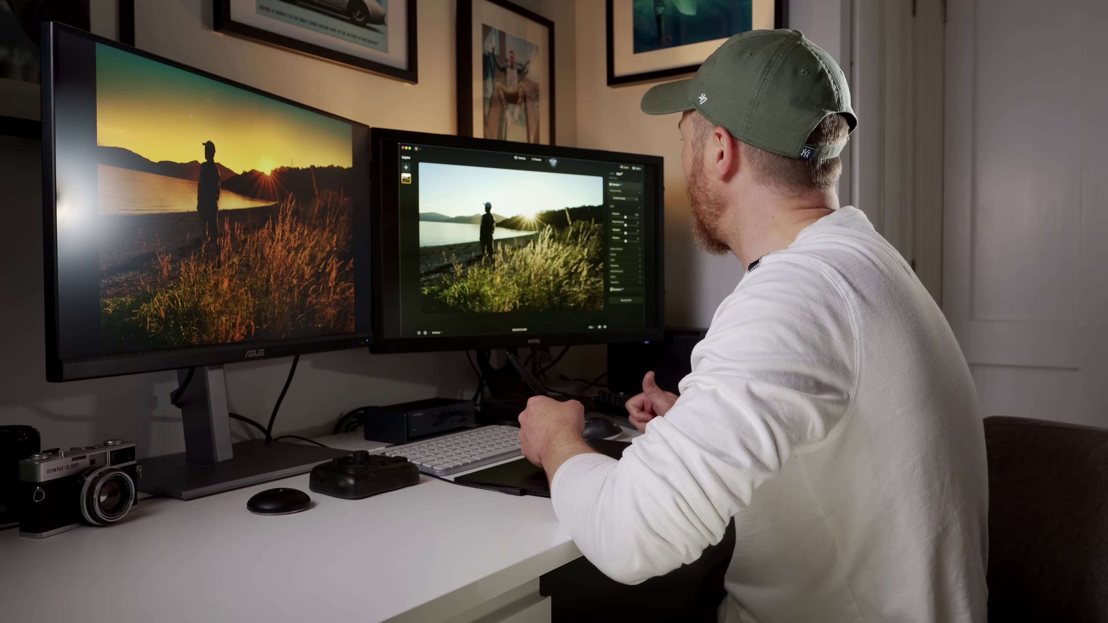
# Enhance the lakeside sunset photo by setting Accent to 100 and raising Sky Enhancer
pyautogui.click(902, 44)
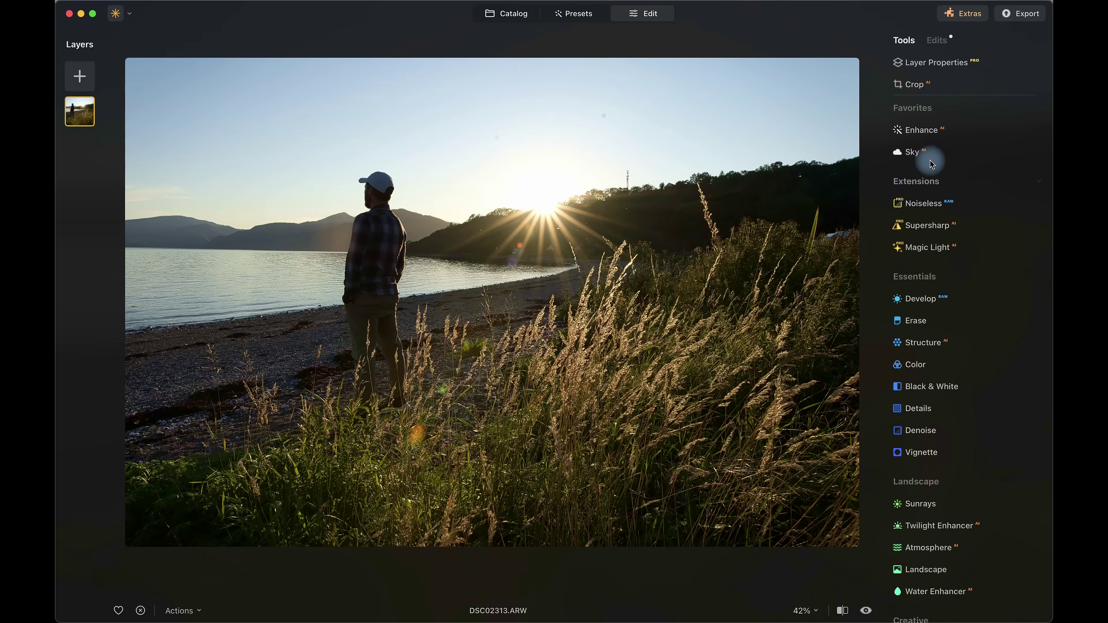
pyautogui.click(923, 131)
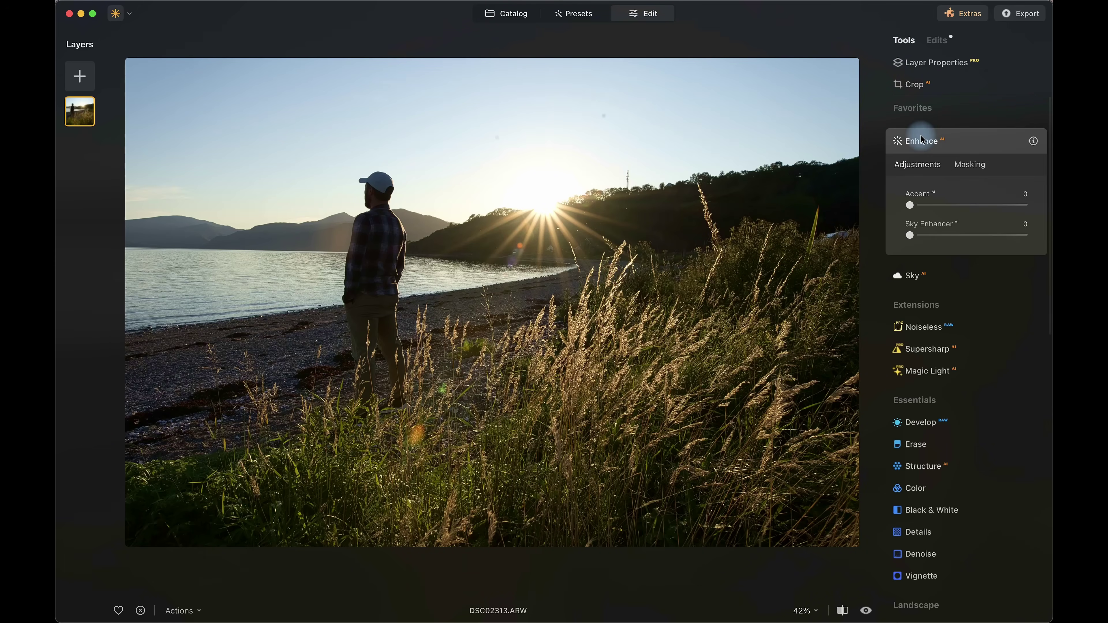
pyautogui.moveTo(912, 207); pyautogui.dragTo(1026, 206)
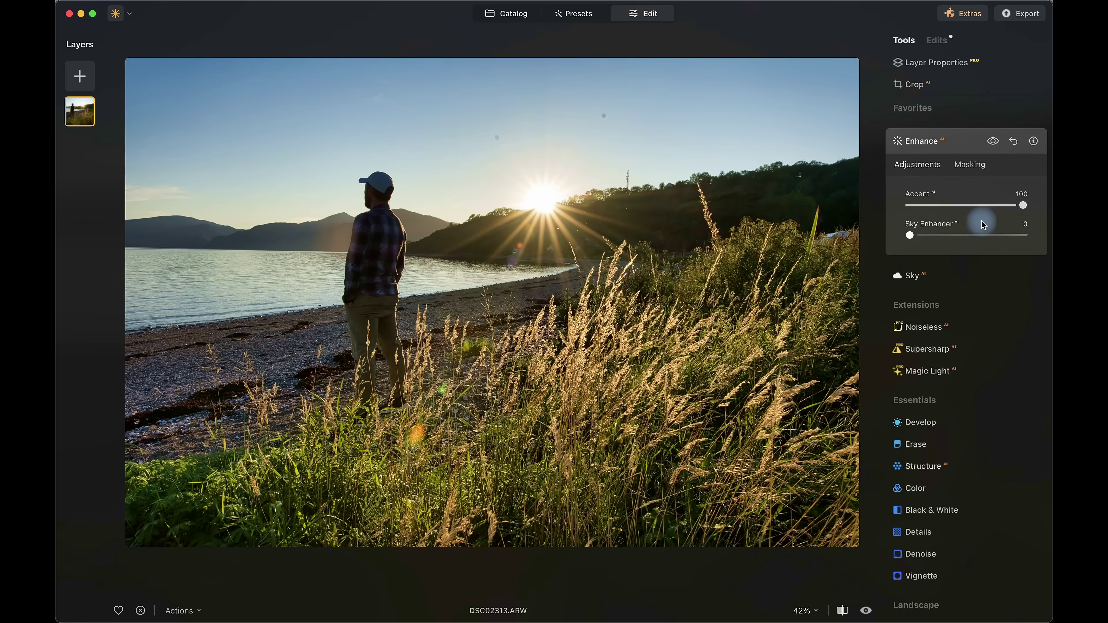
pyautogui.moveTo(910, 235); pyautogui.dragTo(999, 247)
pyautogui.click(920, 140)
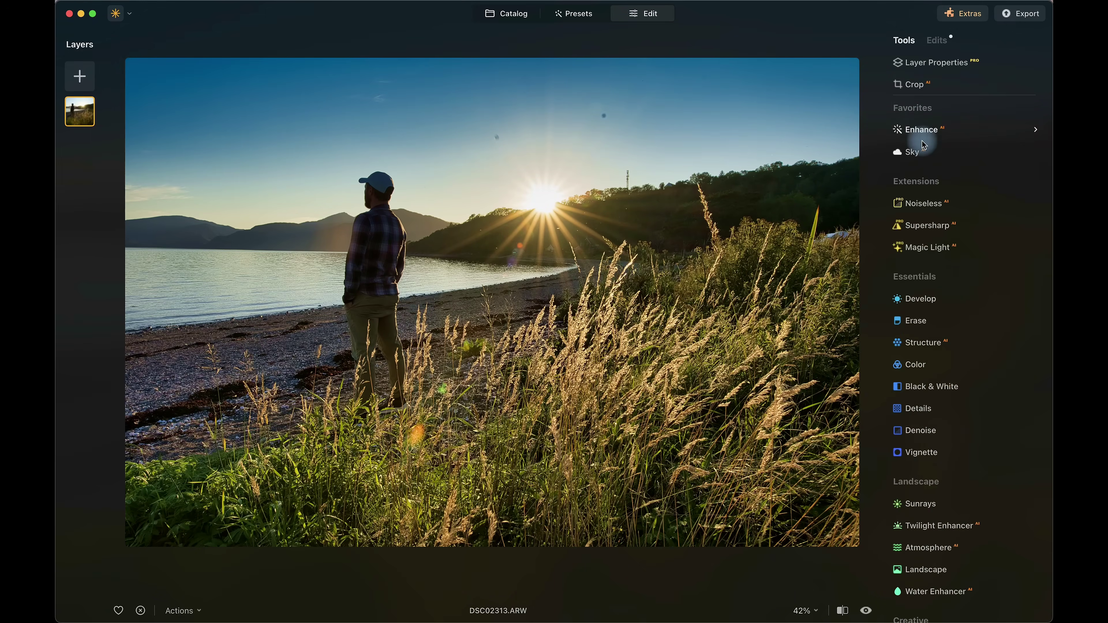
# Apply Twilight Enhancer with the Golden preset to the lakeside sunset photo
pyautogui.scroll(-5, 909, 298)
pyautogui.click(947, 390)
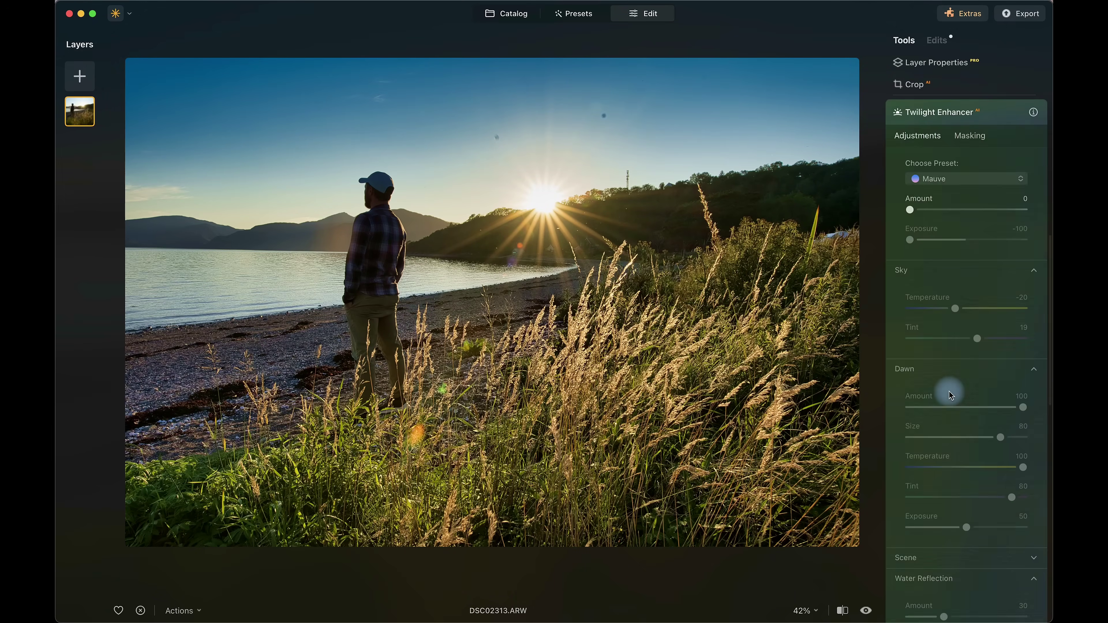
pyautogui.click(969, 176)
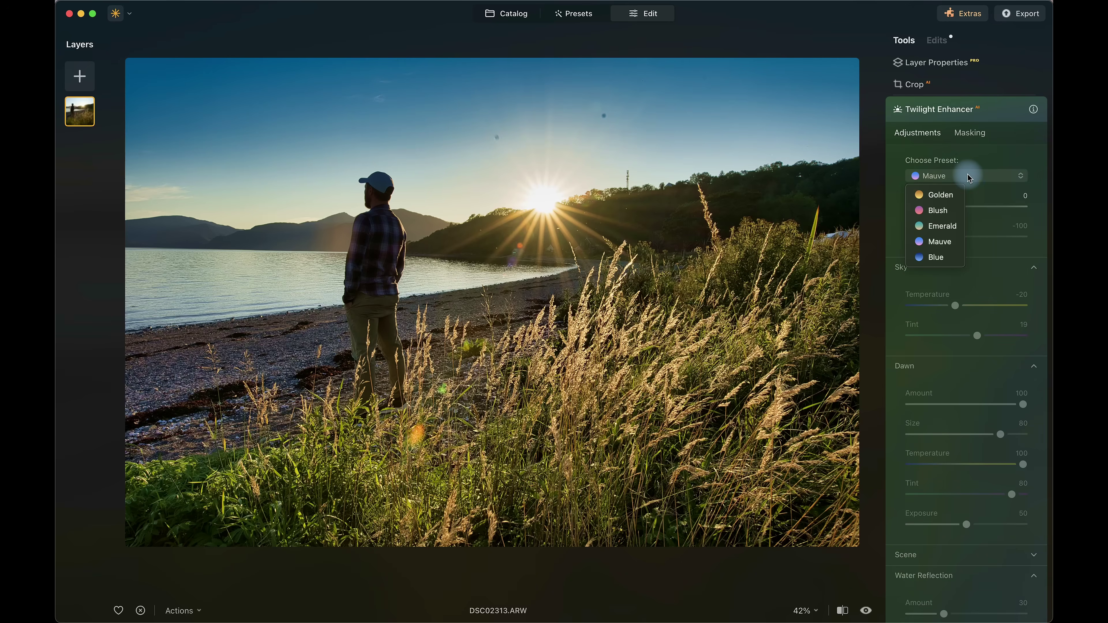
pyautogui.click(942, 196)
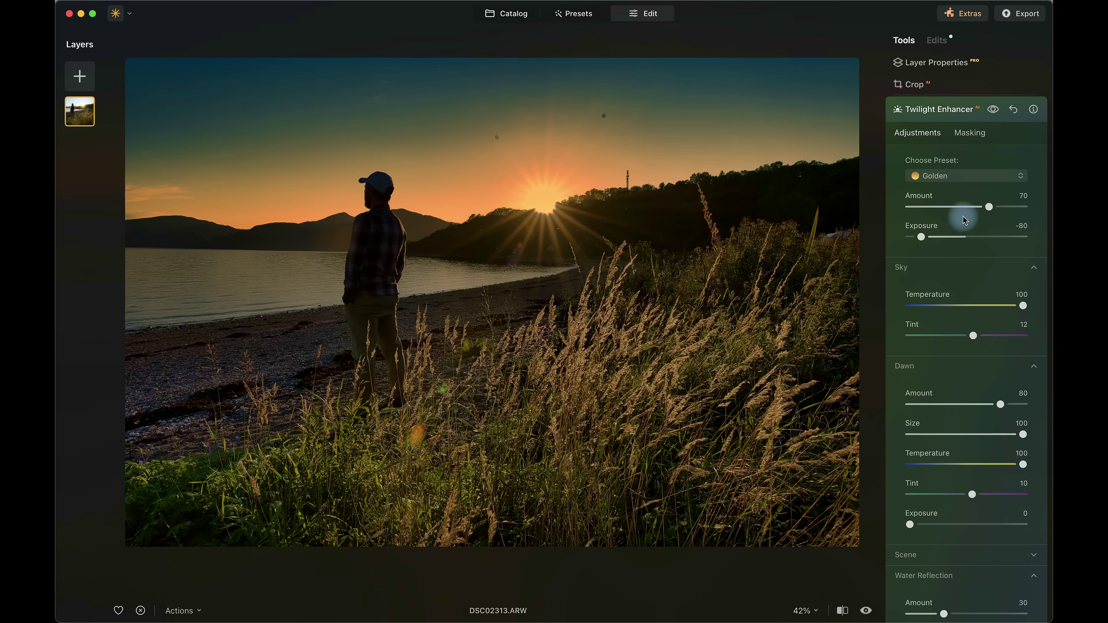
# Set Twilight Enhancer's Exposure to 0 and Amount to 85, with Sky Temperature 30 and Sky Tint 50
pyautogui.moveTo(921, 236); pyautogui.dragTo(963, 239)
pyautogui.moveTo(968, 242); pyautogui.dragTo(970, 243)
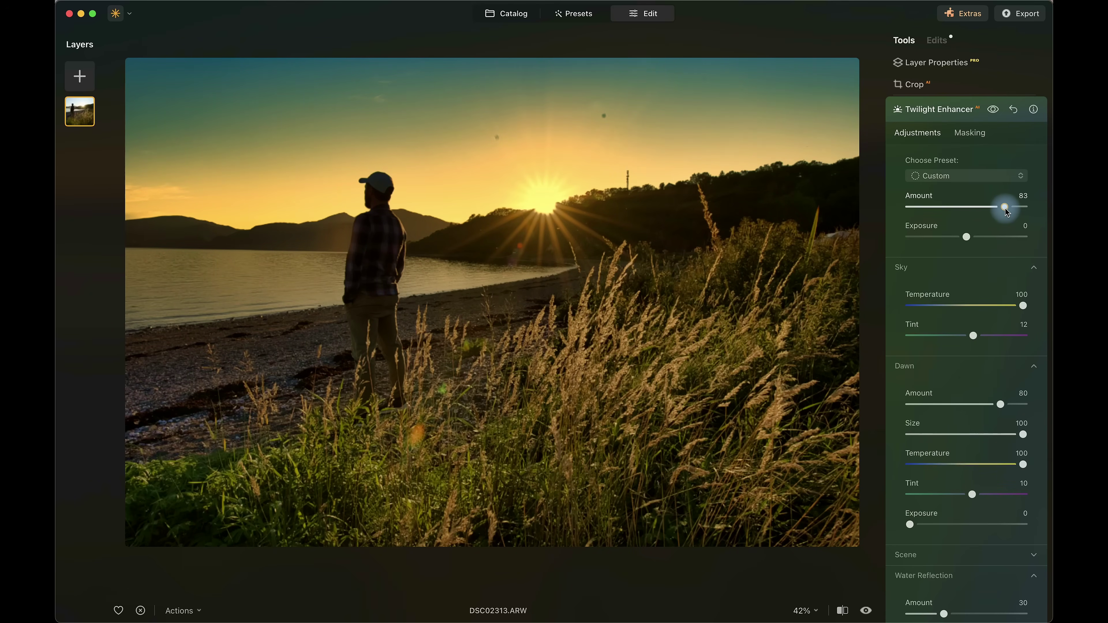
pyautogui.moveTo(1006, 210); pyautogui.dragTo(1008, 209)
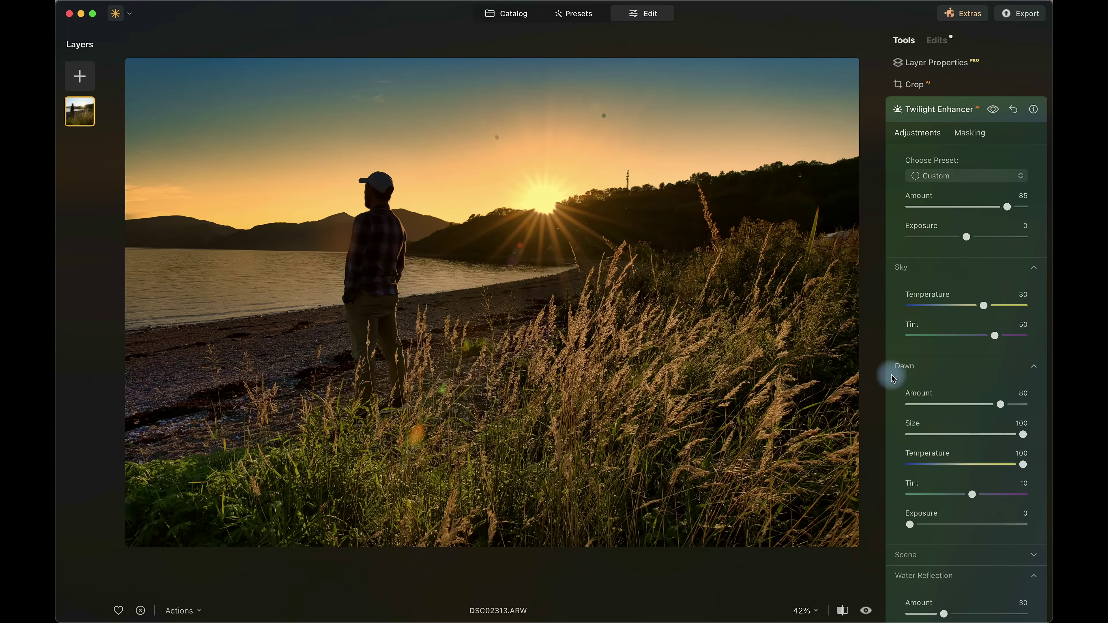
# Fine-tune Twilight Enhancer's Dawn Amount and the Shade of the Scene for the lakeside photo
pyautogui.moveTo(1001, 405); pyautogui.dragTo(997, 405)
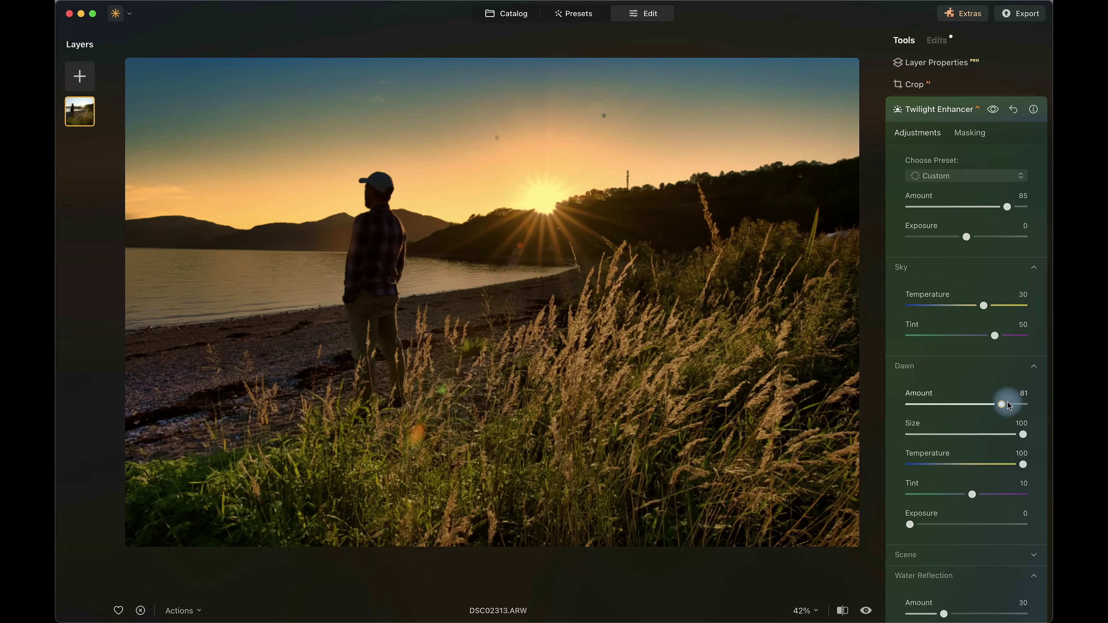
pyautogui.click(903, 366)
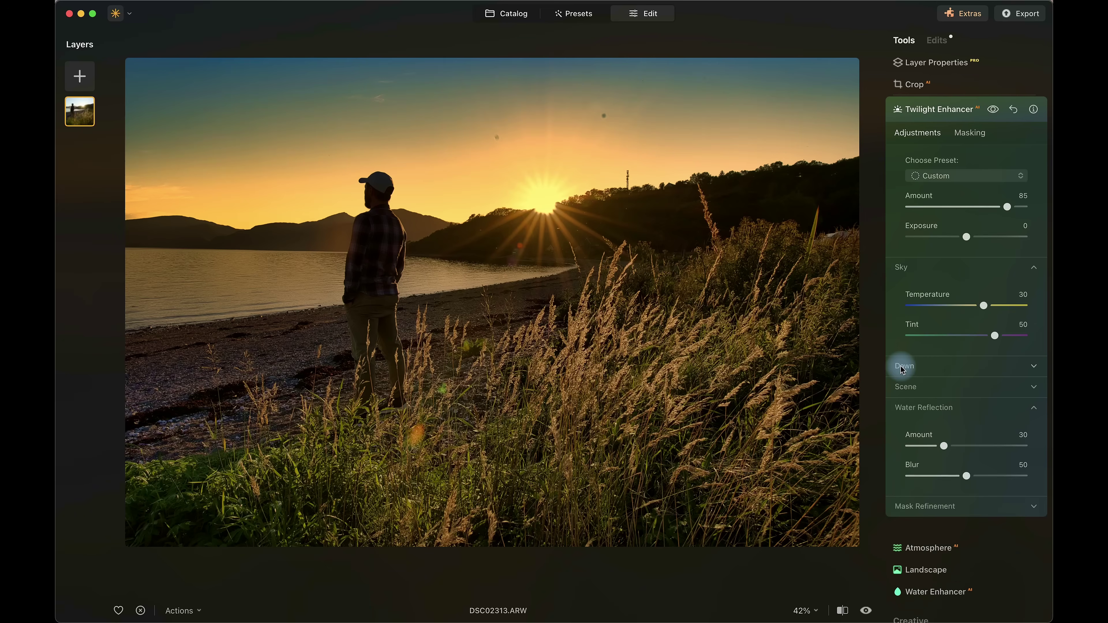
pyautogui.click(907, 388)
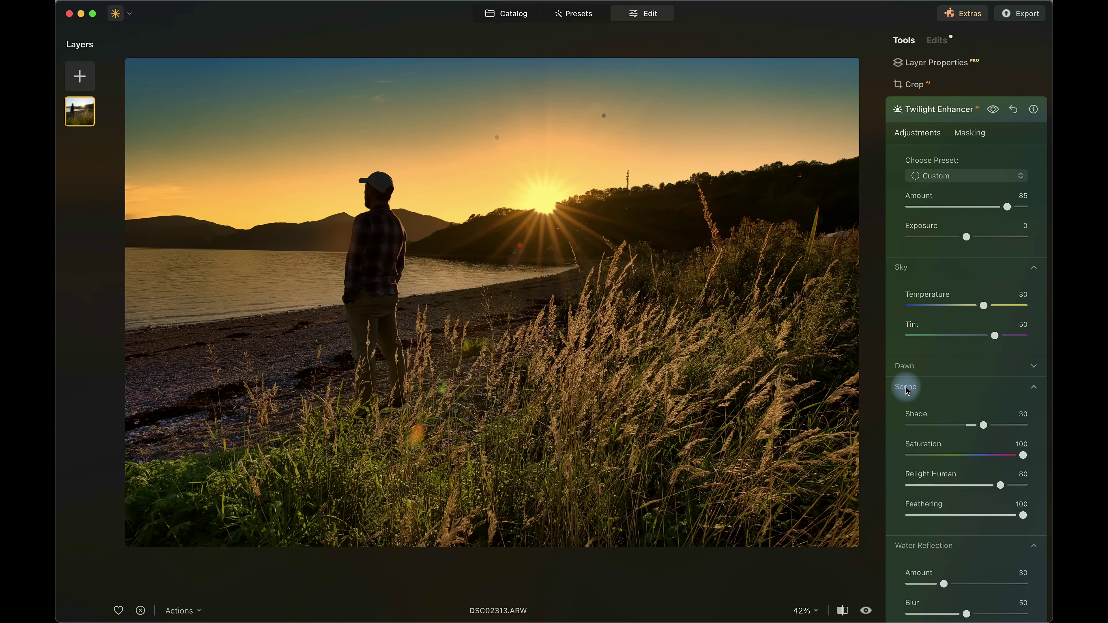
pyautogui.moveTo(985, 428); pyautogui.dragTo(1002, 428)
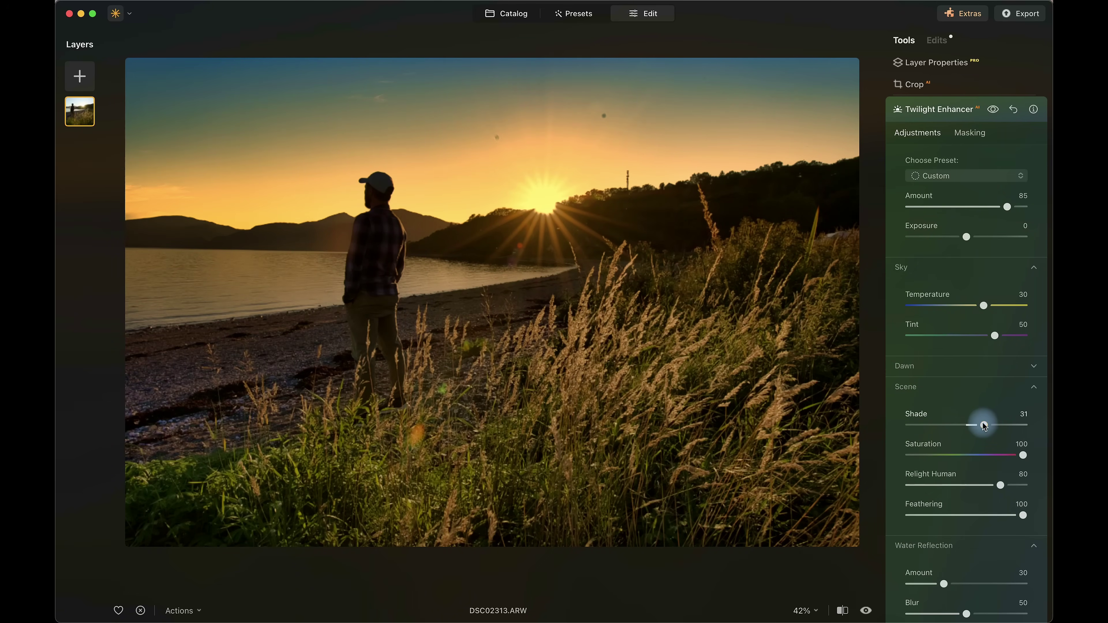
pyautogui.click(908, 388)
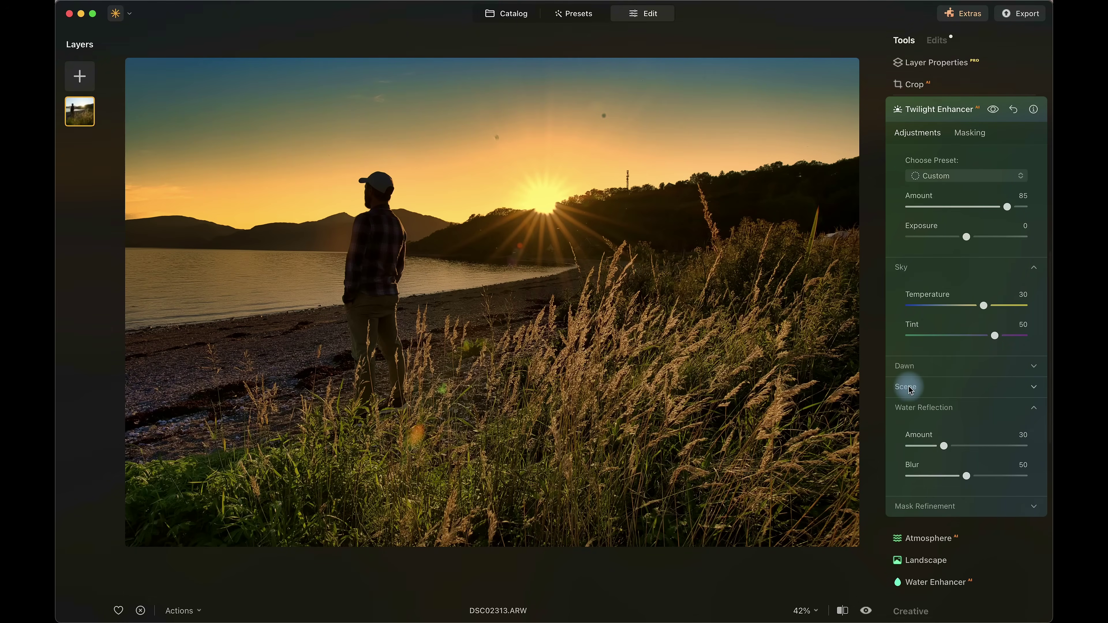
# Enhance the lake water in the sunset photo with Water Enhancer at Amount 45, Original Color 20, Brightness 66 and Contrast 45, comparing the effect
pyautogui.click(925, 111)
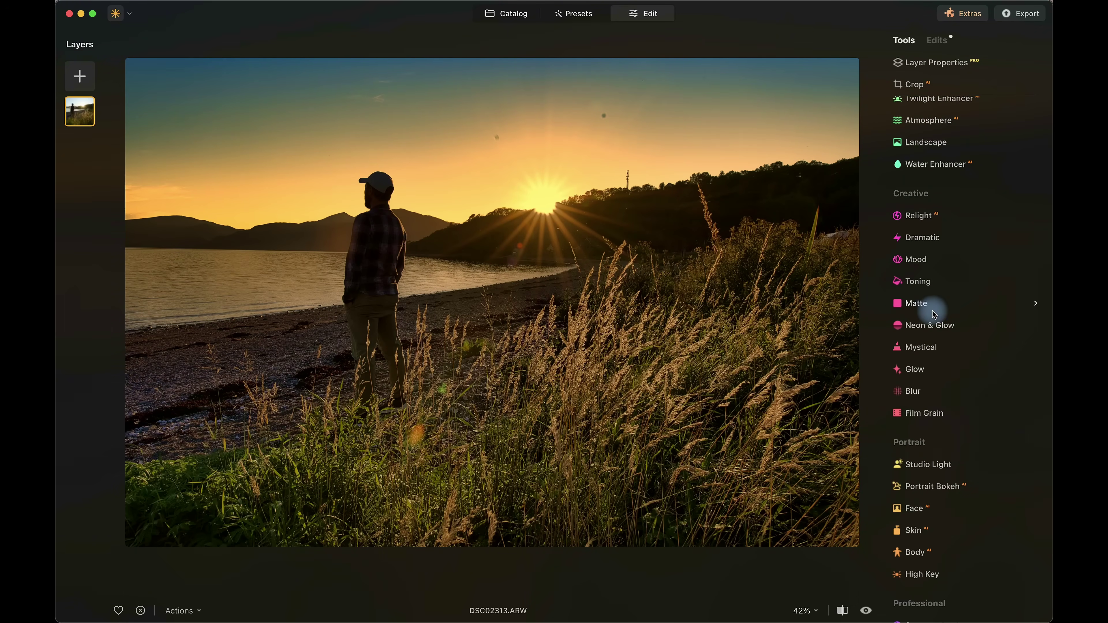
pyautogui.click(939, 168)
pyautogui.moveTo(910, 216); pyautogui.dragTo(938, 247)
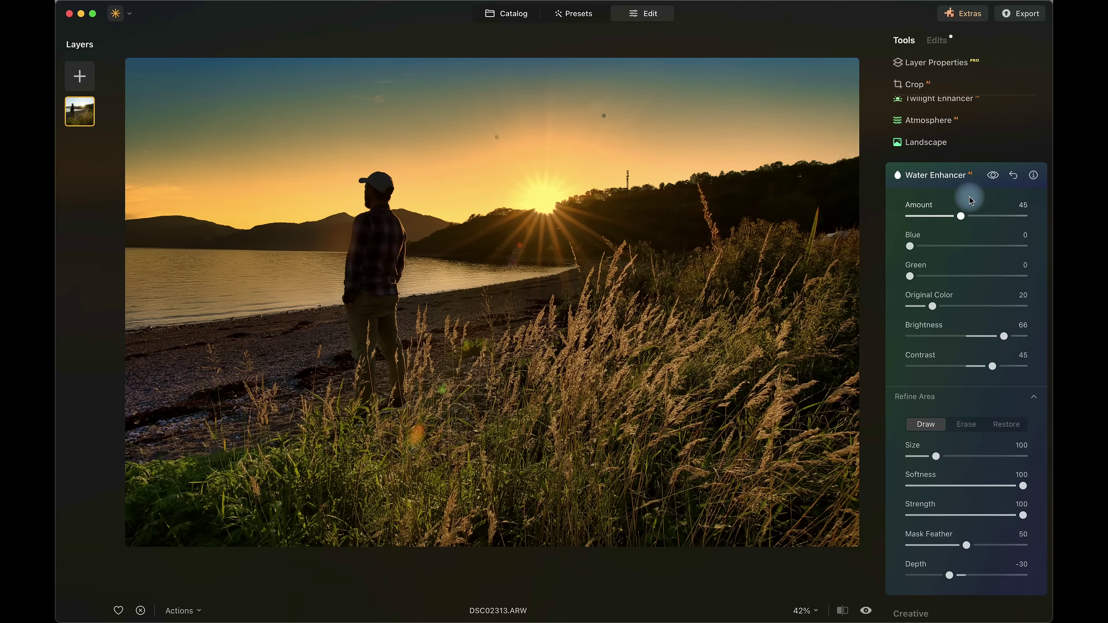
pyautogui.click(994, 176)
pyautogui.click(994, 176)
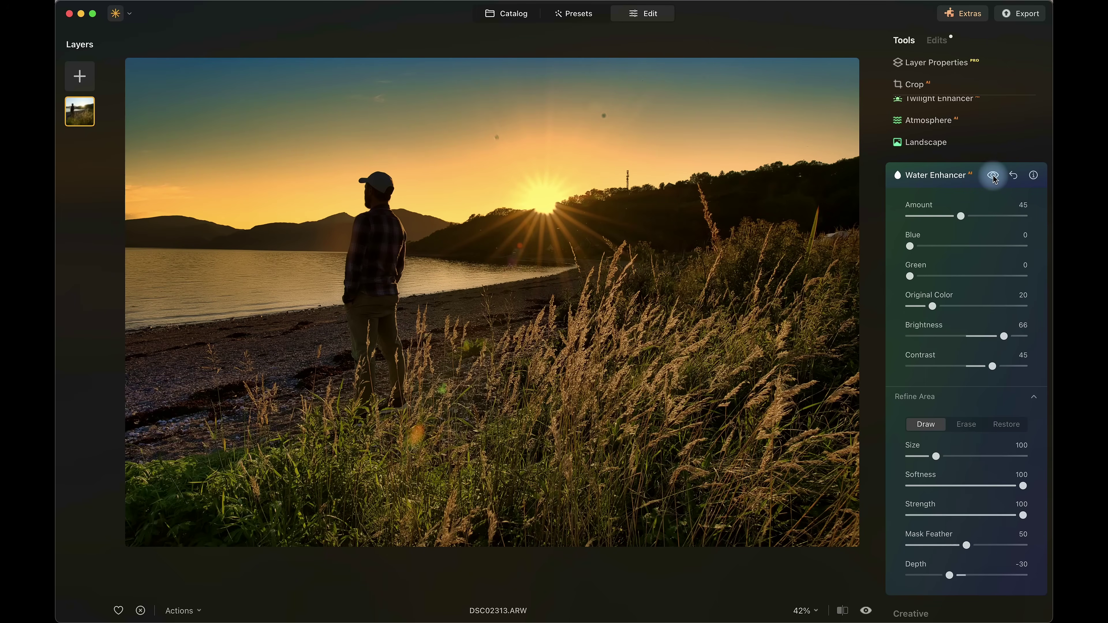
pyautogui.click(994, 176)
pyautogui.click(994, 176)
pyautogui.click(942, 175)
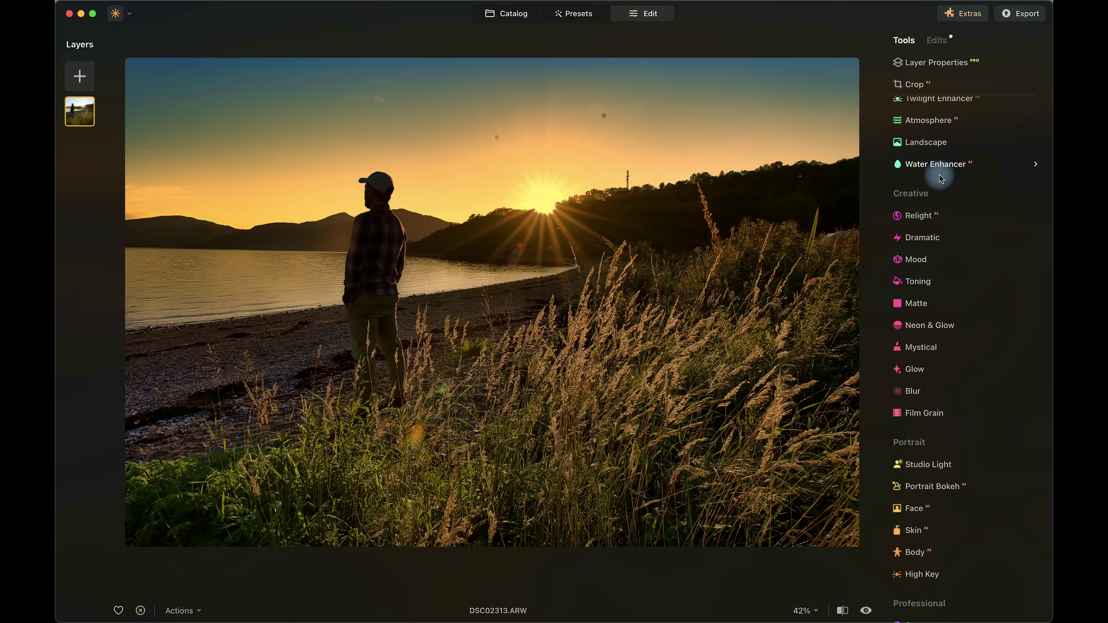
# Apply the Athena LUT from the Portrait Toning group to the lakeside sunset photo using Mood
pyautogui.click(921, 262)
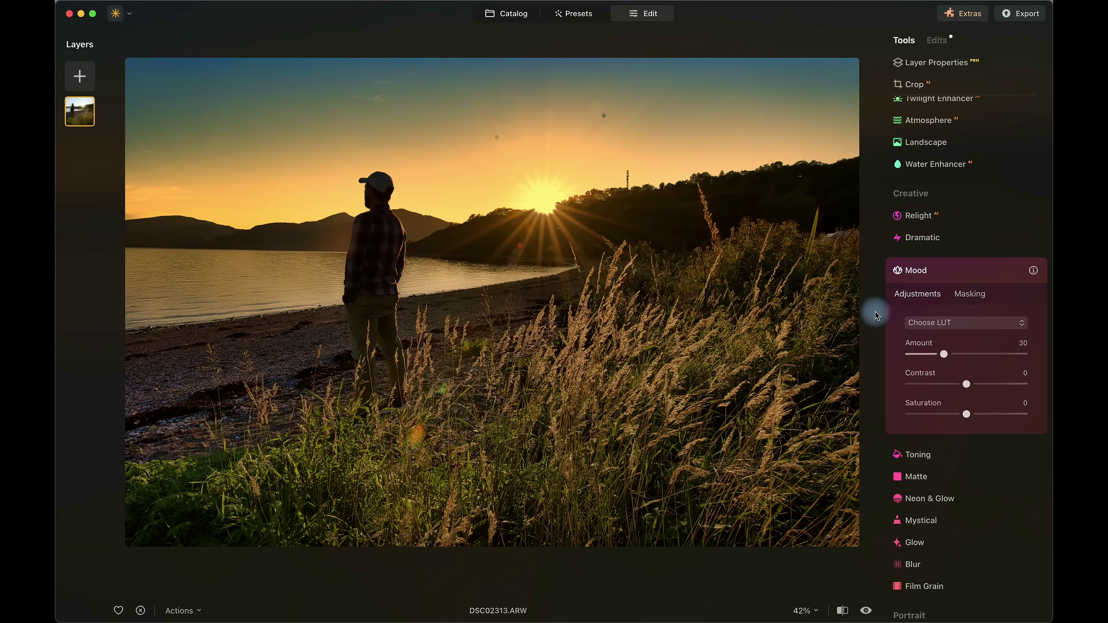
pyautogui.click(950, 322)
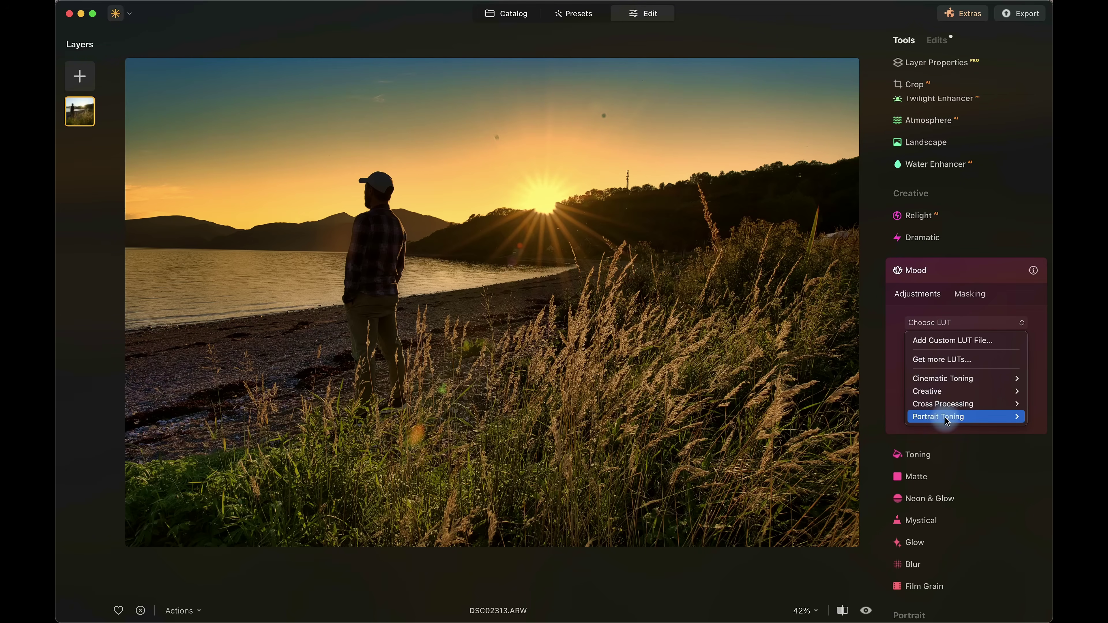
pyautogui.moveTo(953, 422)
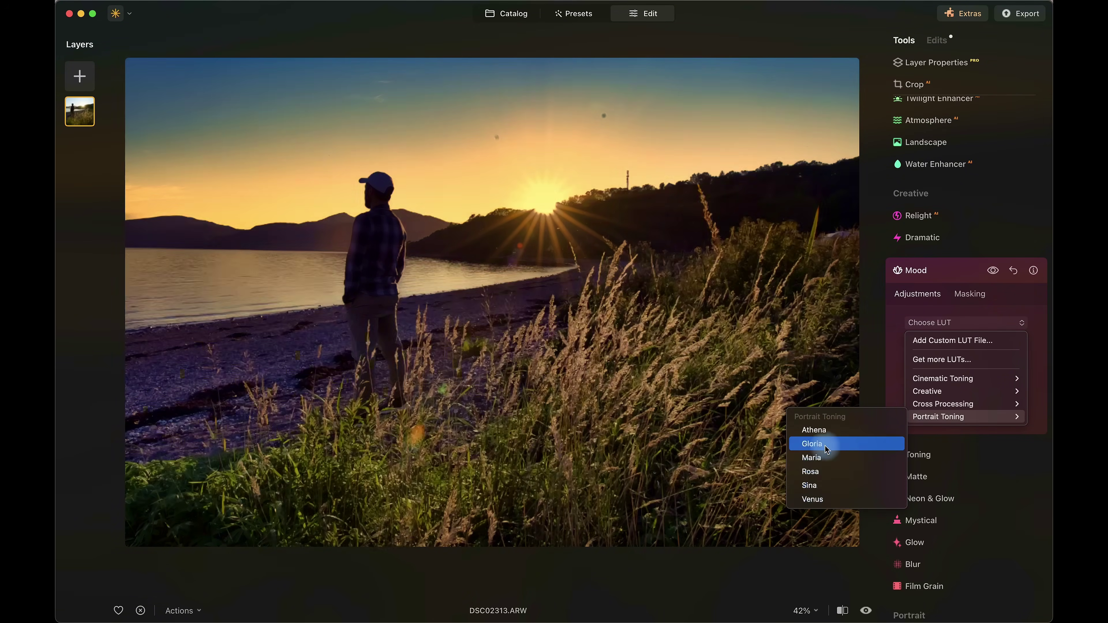
pyautogui.click(822, 430)
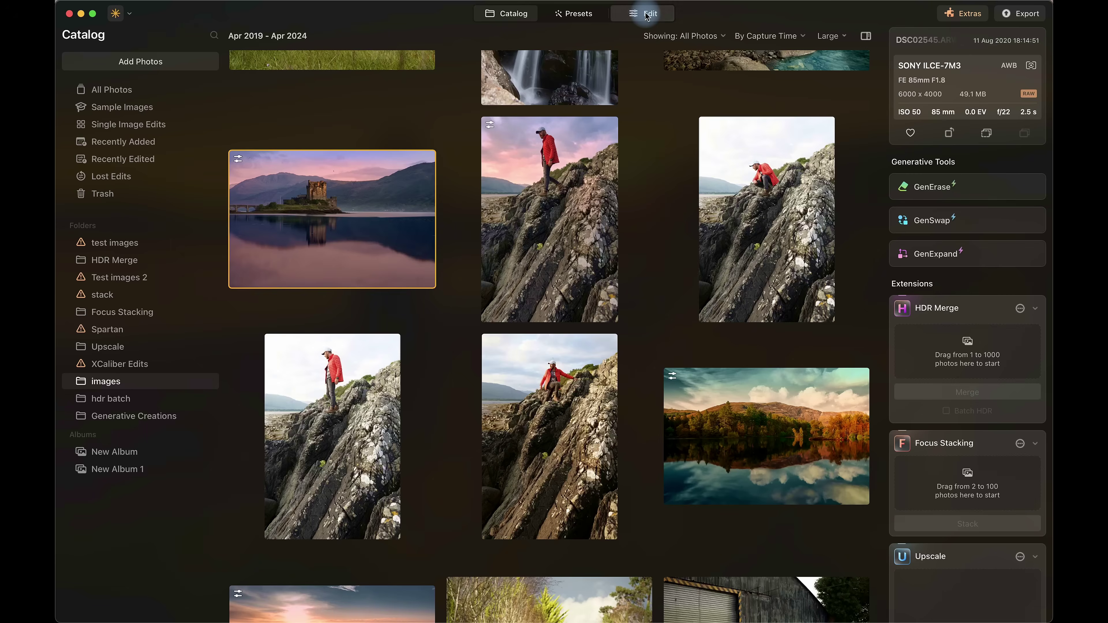
# Open the castle lake photo for editing, compare it with the unedited original and show its list of edits
pyautogui.click(647, 13)
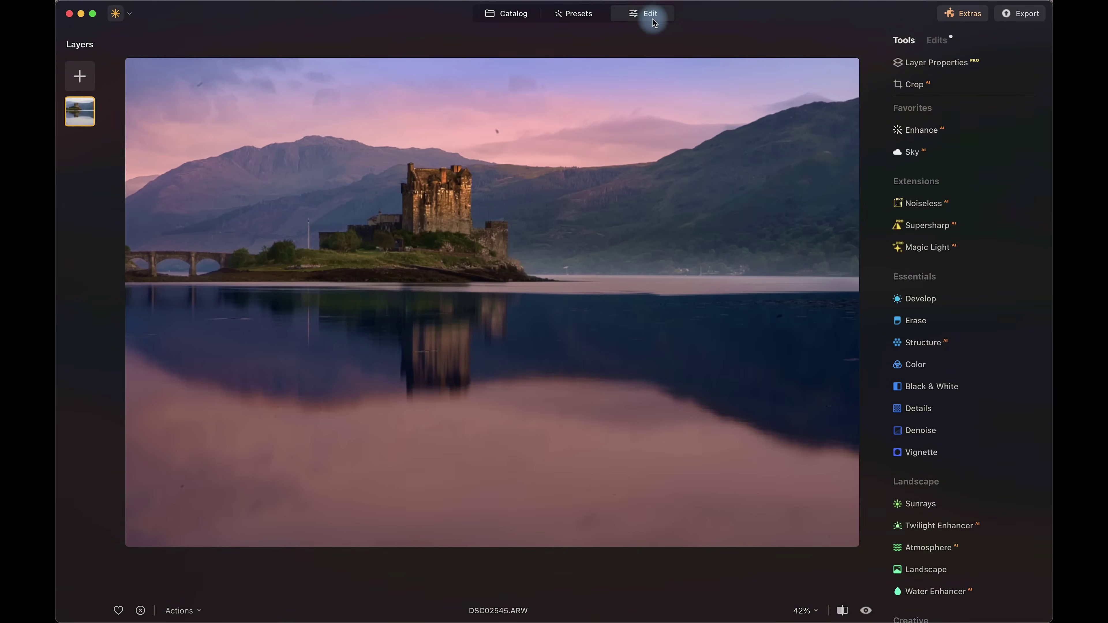
pyautogui.press('\\')
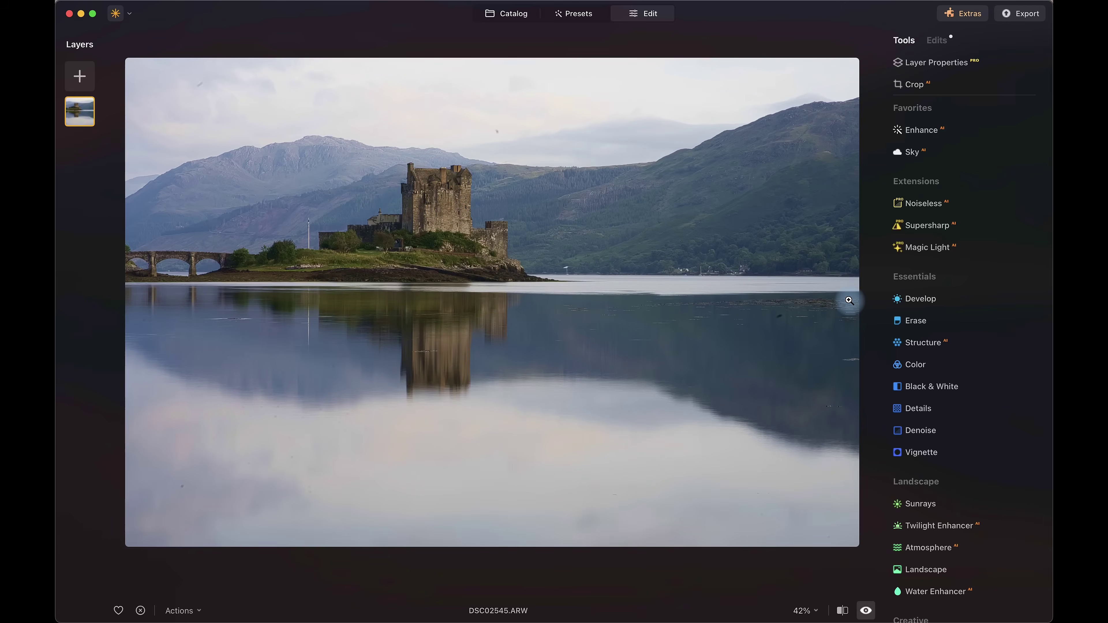
pyautogui.press('\\')
pyautogui.click(934, 39)
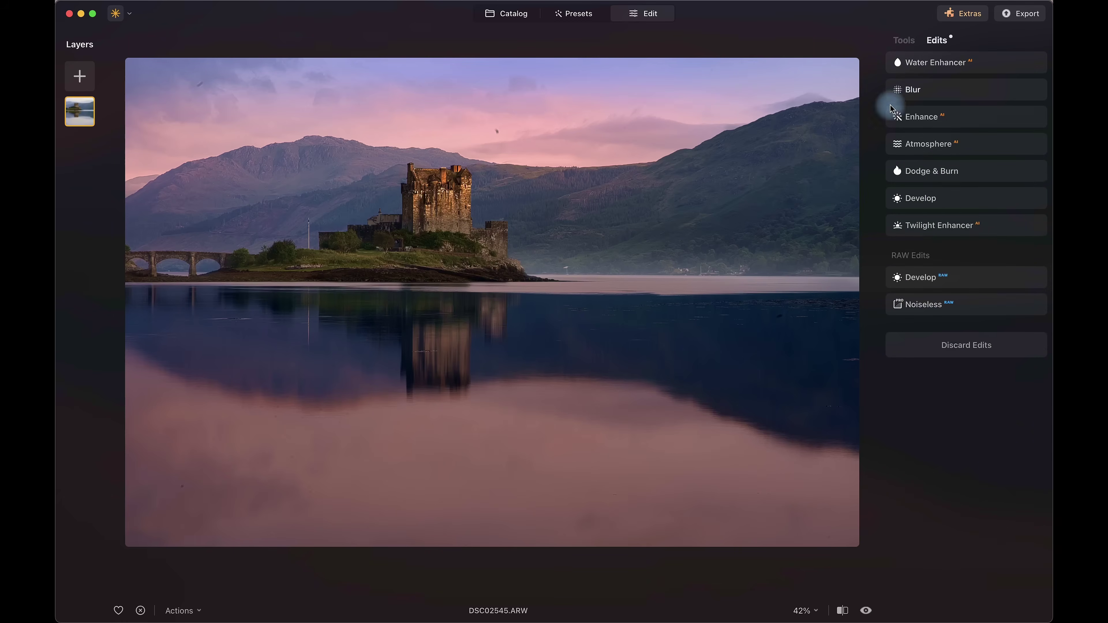
# Review the castle photo's Twilight Enhancer edit with its effect switched off and on
pyautogui.click(943, 228)
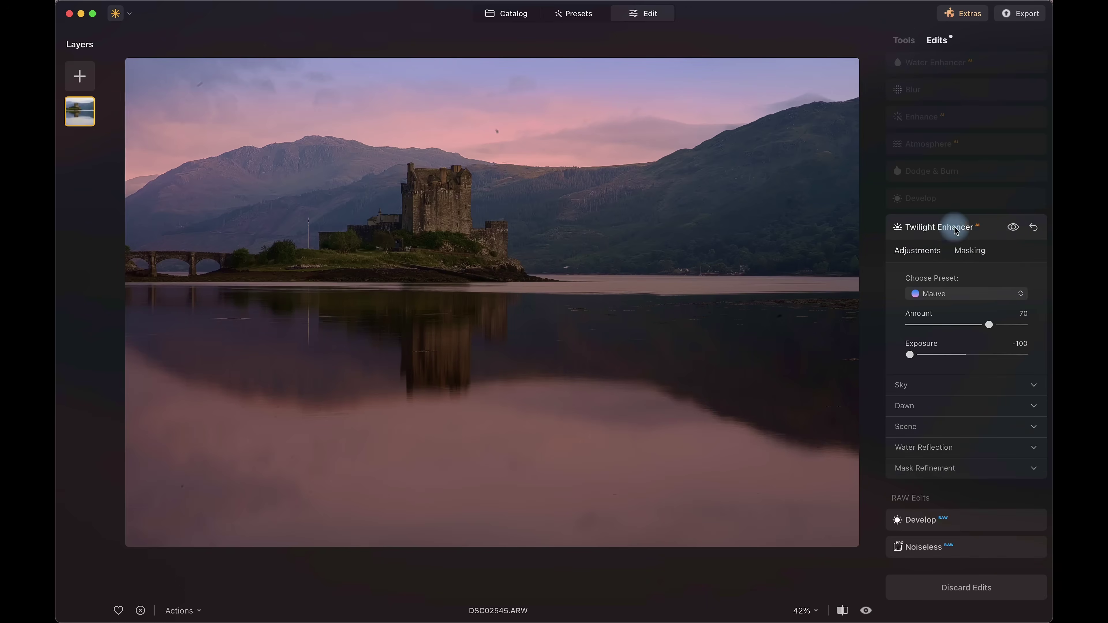
pyautogui.click(1014, 228)
pyautogui.click(1013, 228)
# Review the castle photo's Develop edit, comparing the castle up close with and without it
pyautogui.click(979, 199)
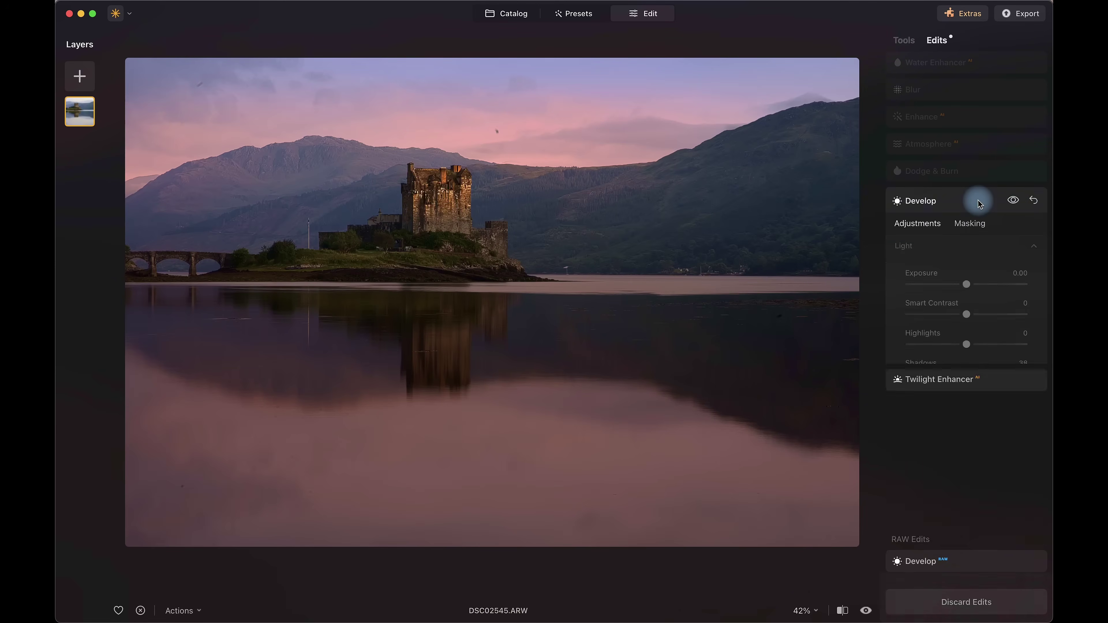
pyautogui.click(1013, 201)
pyautogui.click(1013, 201)
pyautogui.scroll(8, 248, 311)
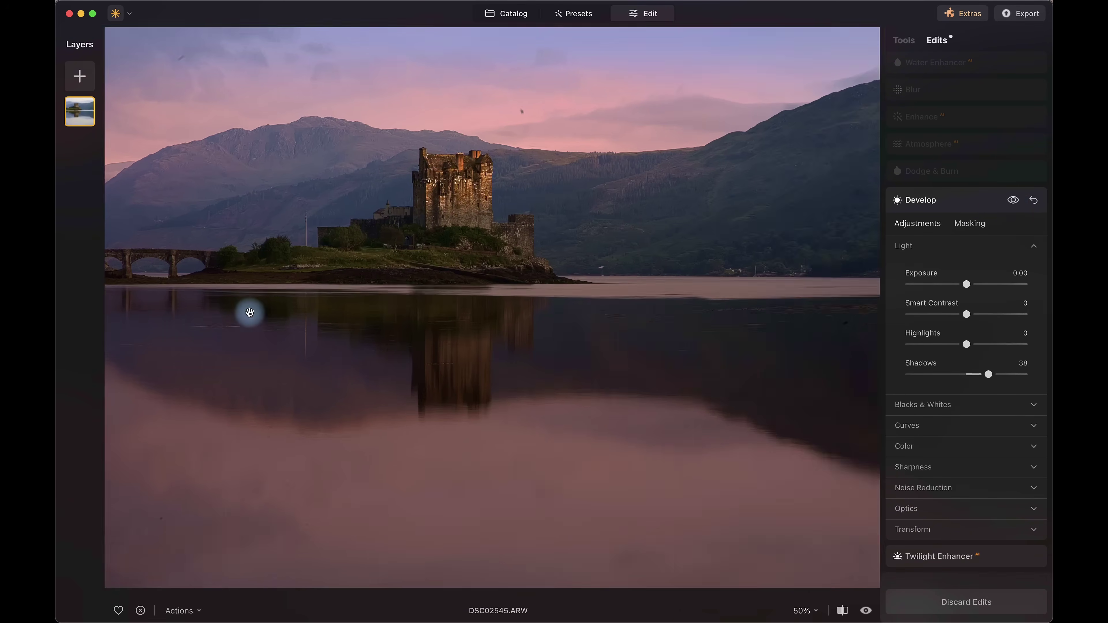
pyautogui.moveTo(736, 147); pyautogui.dragTo(485, 402)
pyautogui.click(1013, 201)
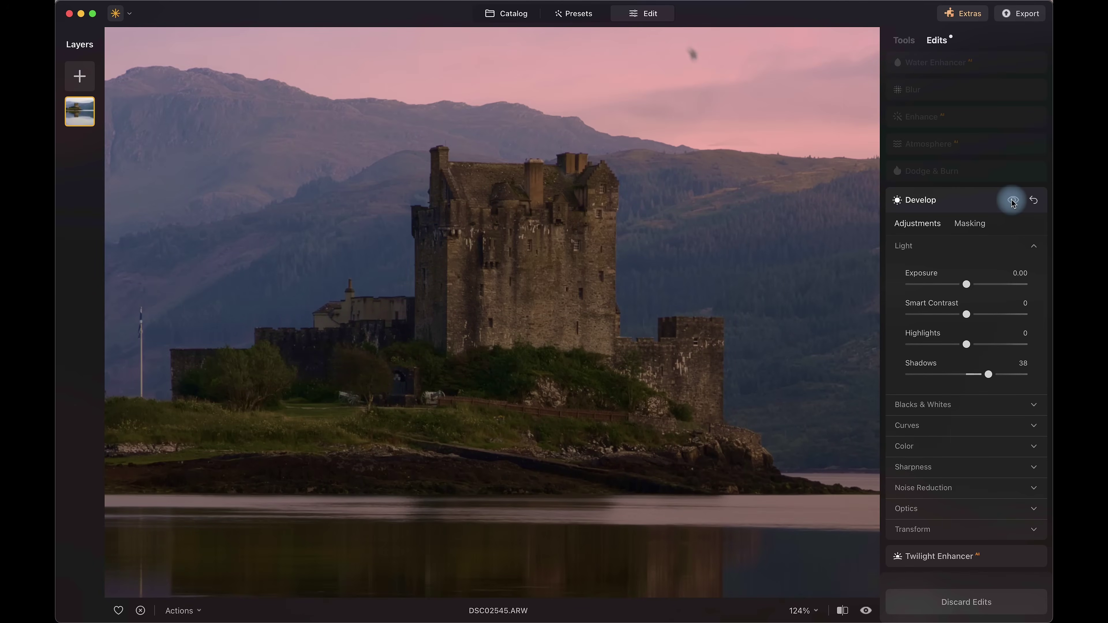
pyautogui.click(1013, 201)
pyautogui.scroll(-8, 621, 275)
# Review the castle photo's Dodge & Burn and Atmosphere edits, comparing each with its effect switched off
pyautogui.click(922, 174)
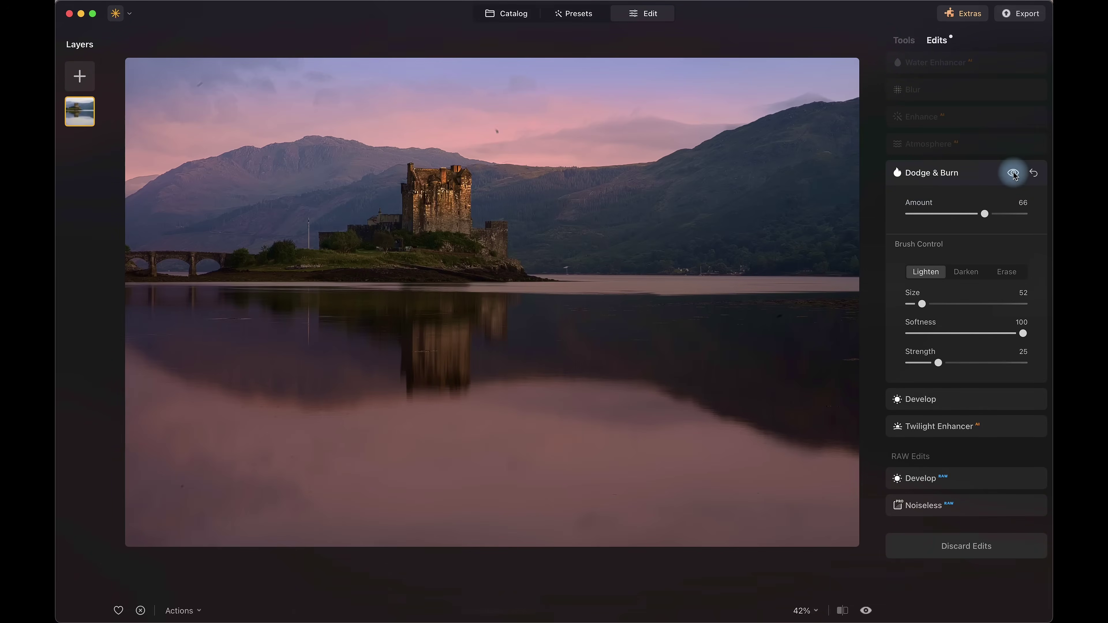
pyautogui.click(1013, 174)
pyautogui.click(1013, 173)
pyautogui.click(976, 144)
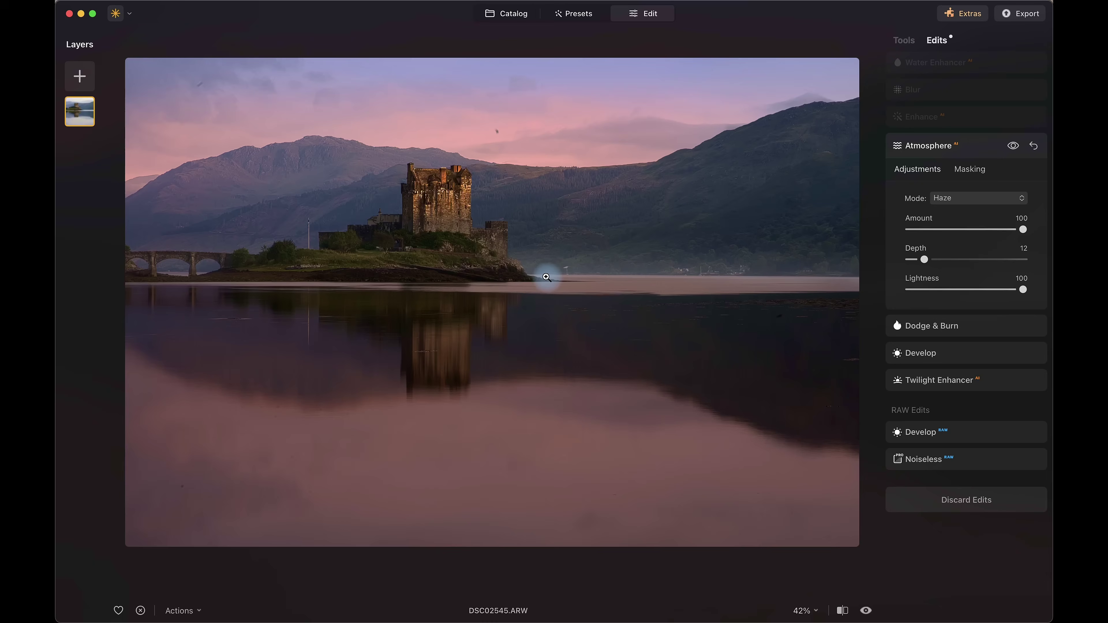
pyautogui.click(1013, 146)
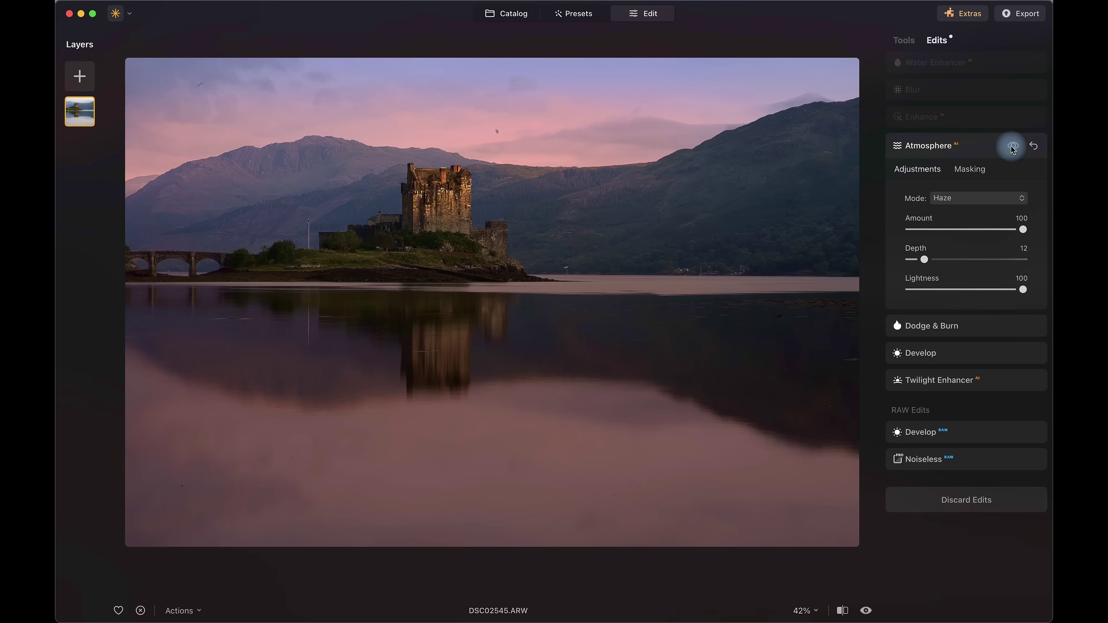
pyautogui.click(1013, 147)
# Review the castle photo's Enhance edit with its effect off and on, and open its Water Enhancer edit
pyautogui.click(952, 120)
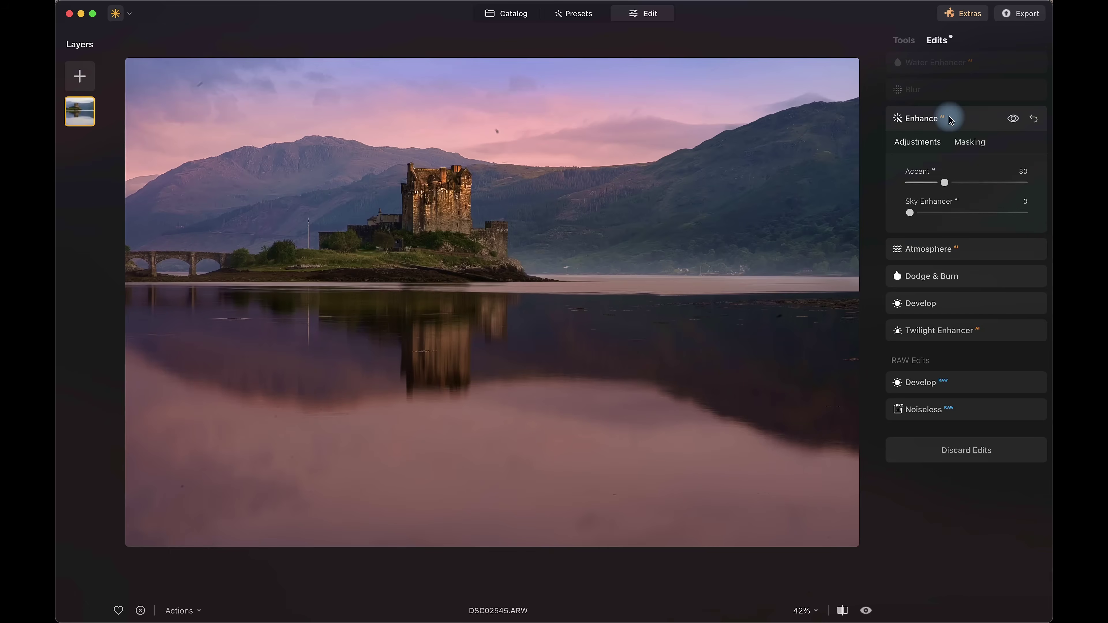
pyautogui.click(1013, 119)
pyautogui.click(1013, 119)
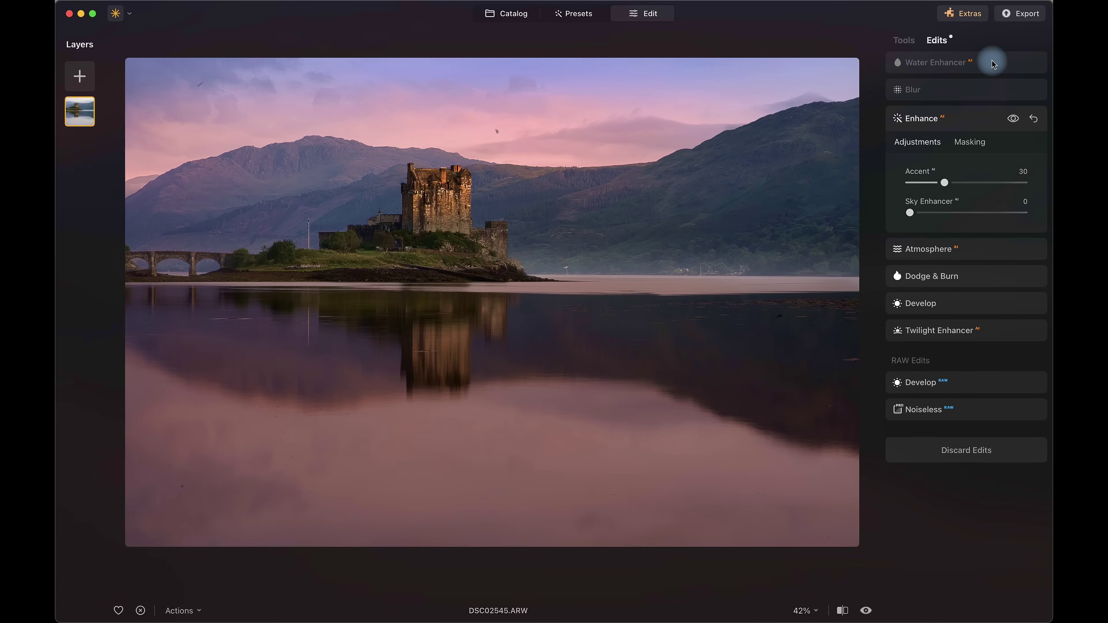
pyautogui.click(993, 64)
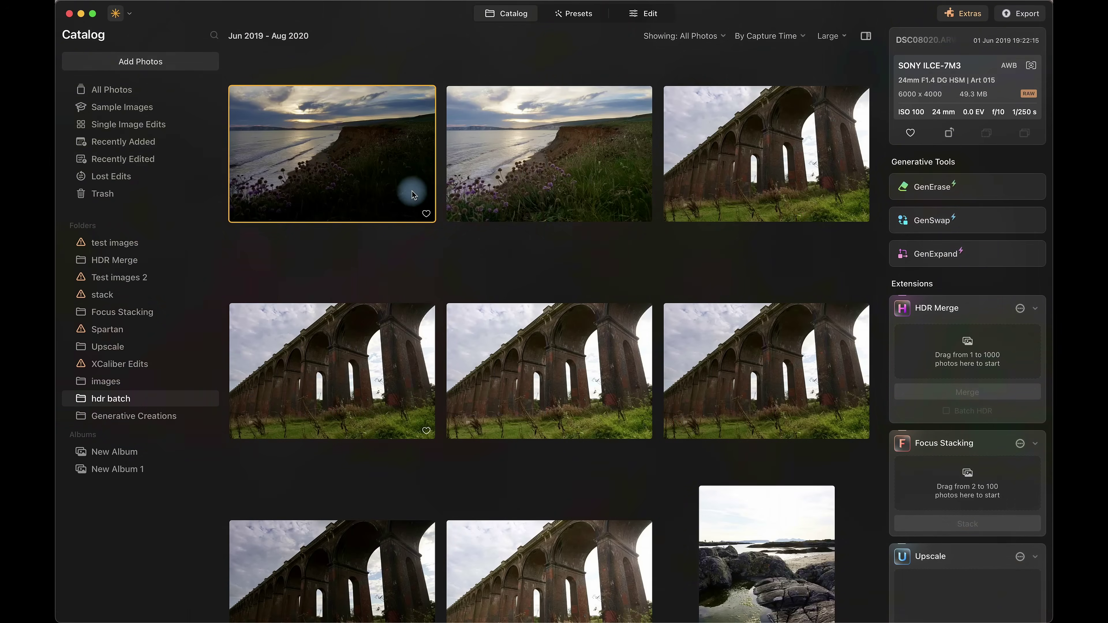
# Merge all photos in the hdr batch folder with HDR Merge, using Batch HDR and the proposed bracket groups
pyautogui.scroll(-10, 413, 195)
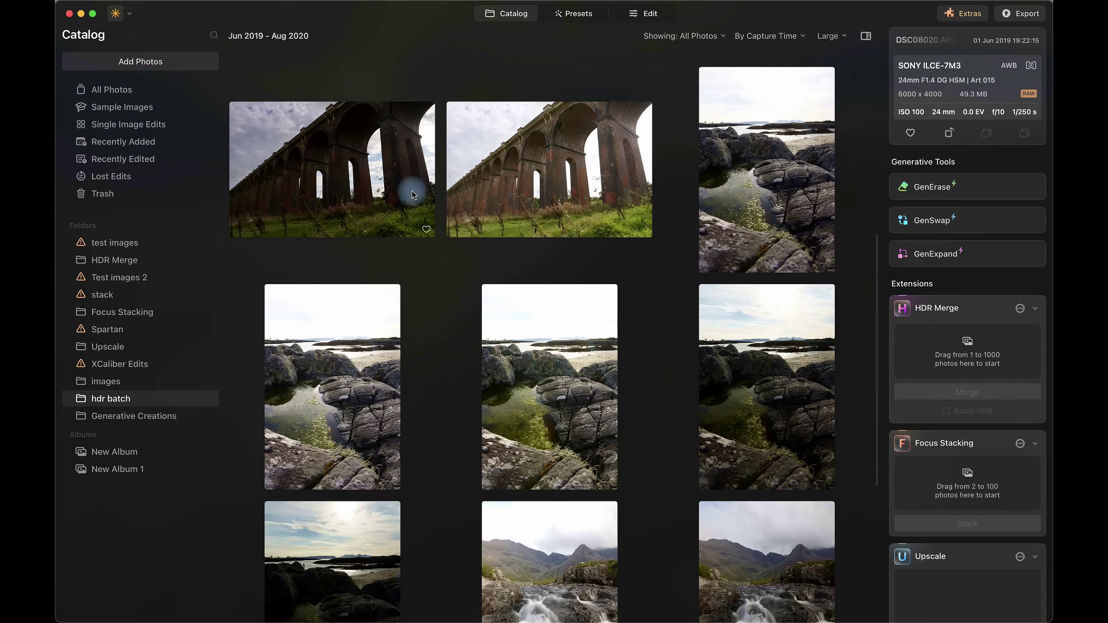
pyautogui.scroll(-5, 413, 195)
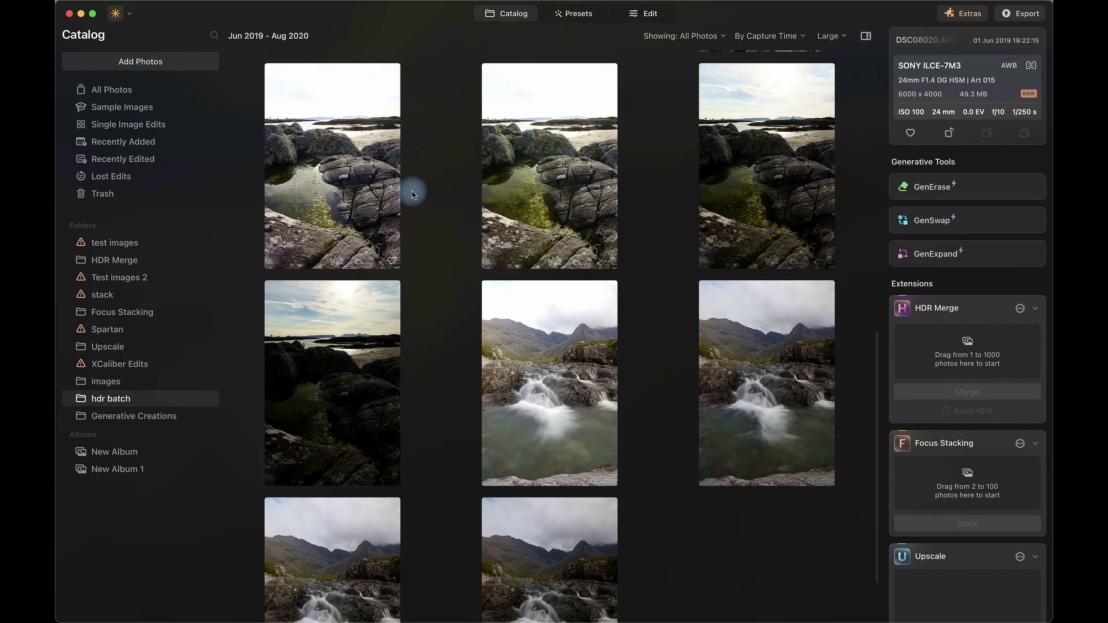
pyautogui.scroll(4, 413, 195)
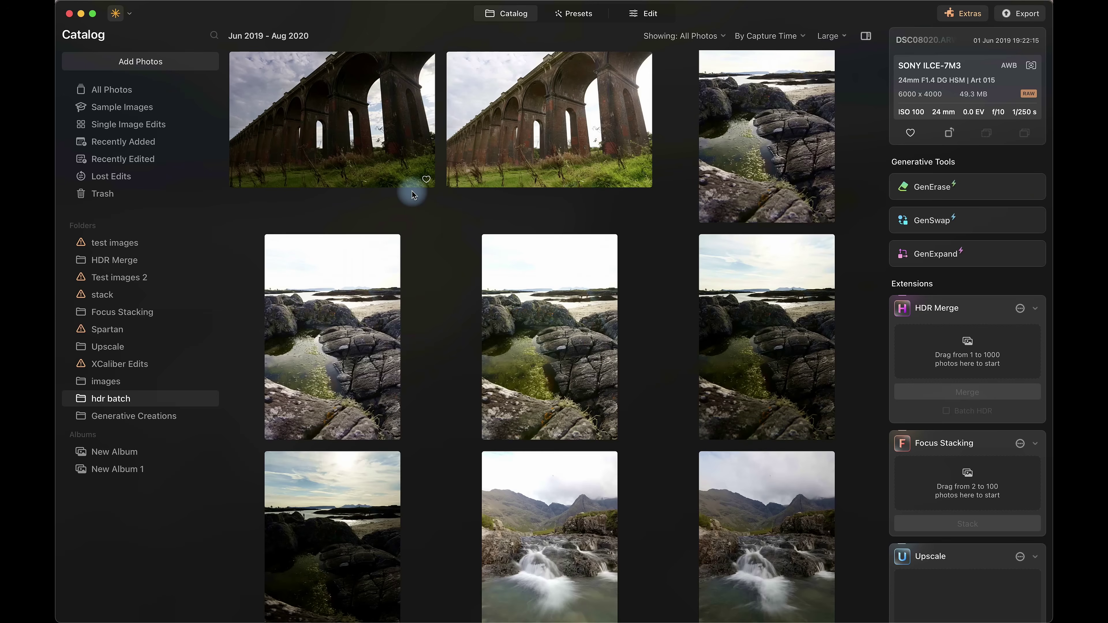
pyautogui.press('super+a')
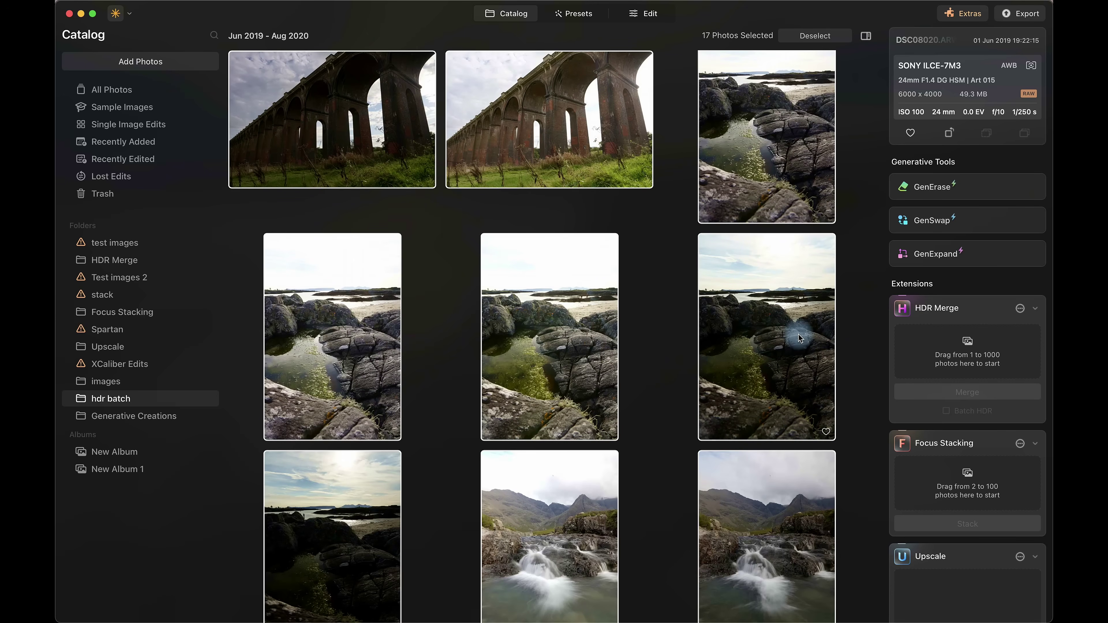
pyautogui.moveTo(935, 363); pyautogui.dragTo(952, 356)
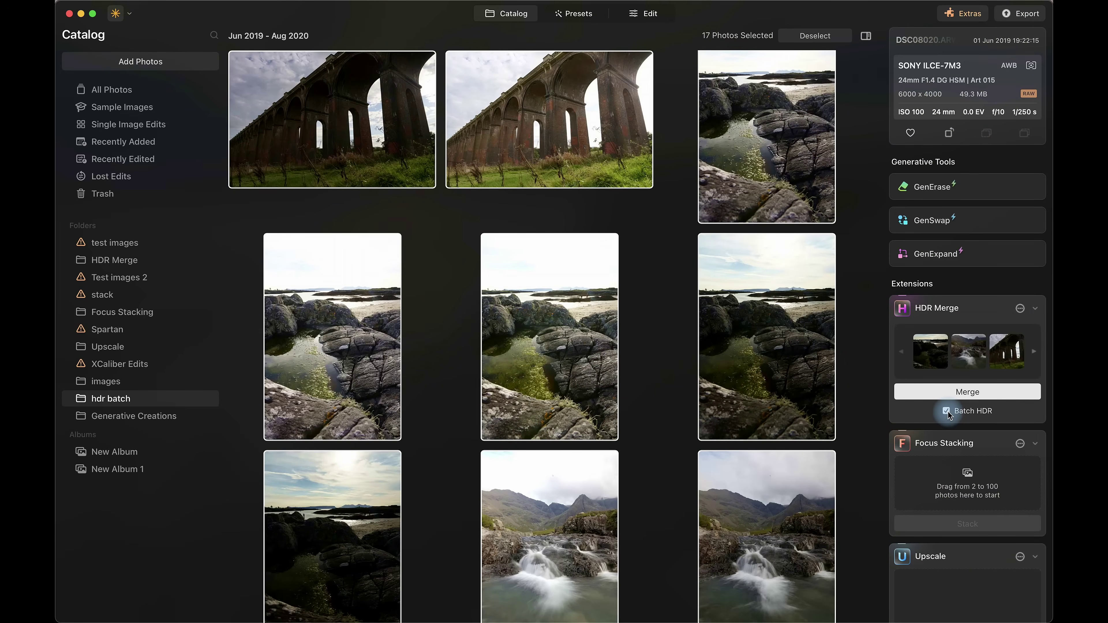
pyautogui.click(966, 391)
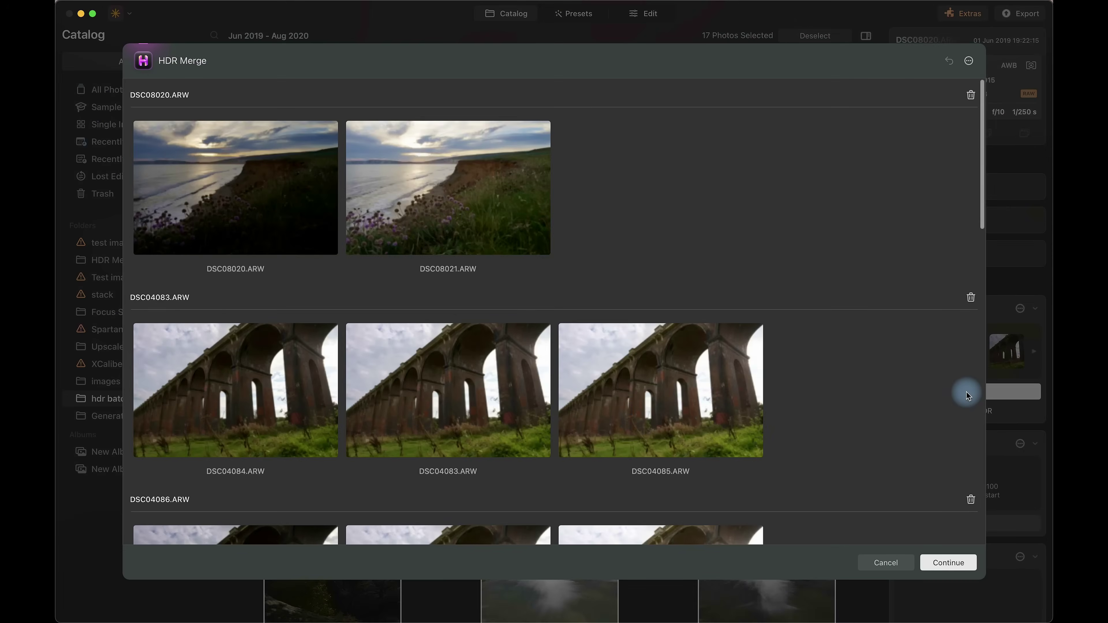
pyautogui.click(955, 563)
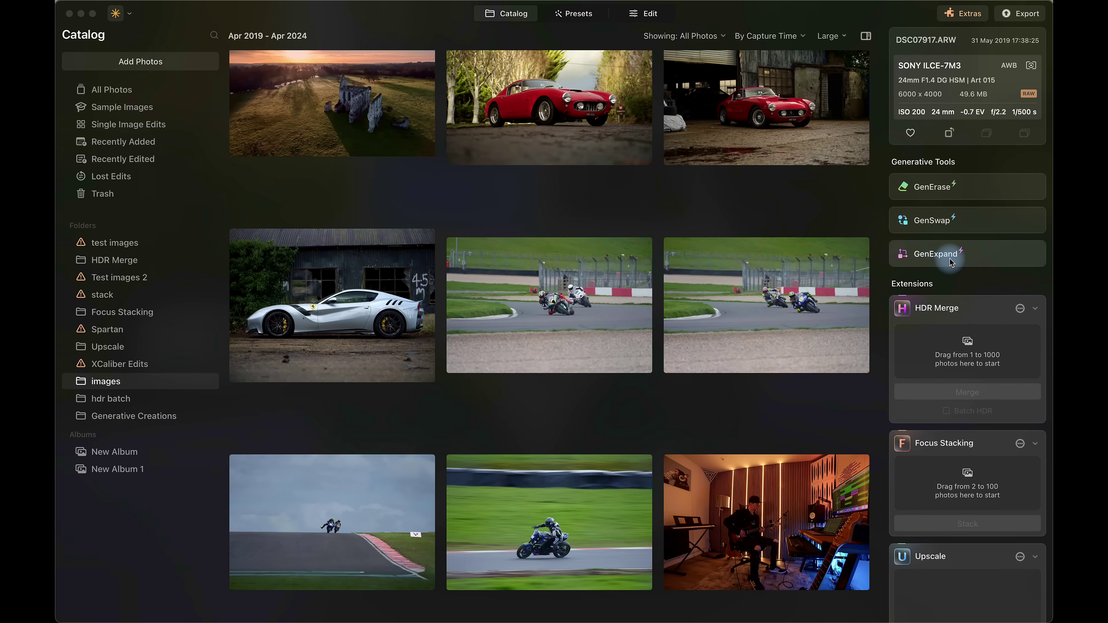
# Open the silver sports car photo in GenExpand and widen the canvas slightly beyond its left and right edges
pyautogui.click(366, 299)
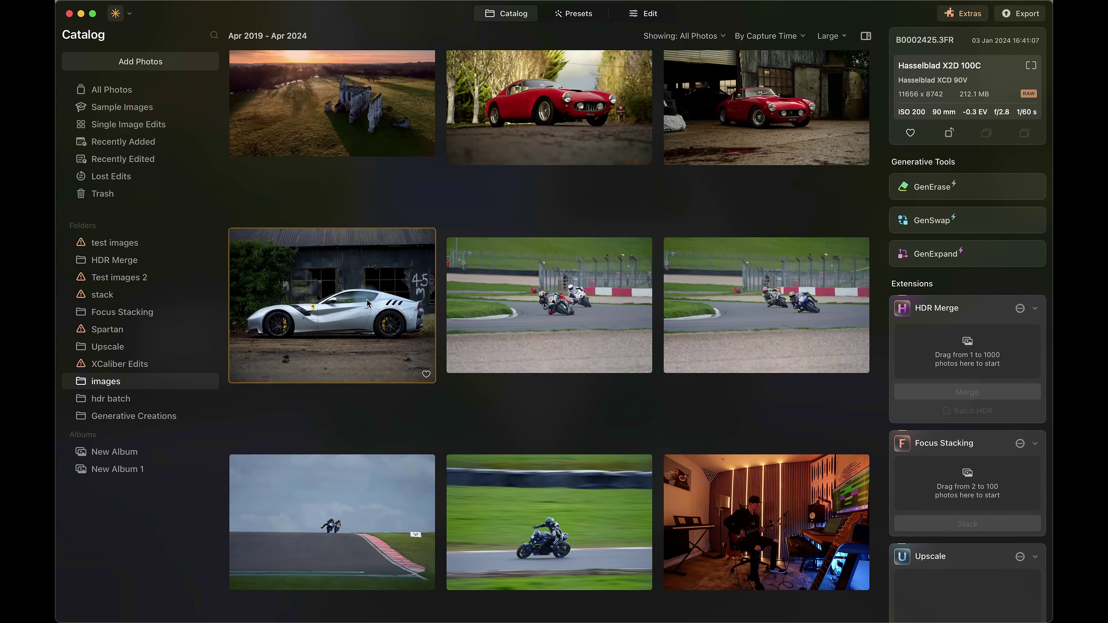
pyautogui.click(952, 254)
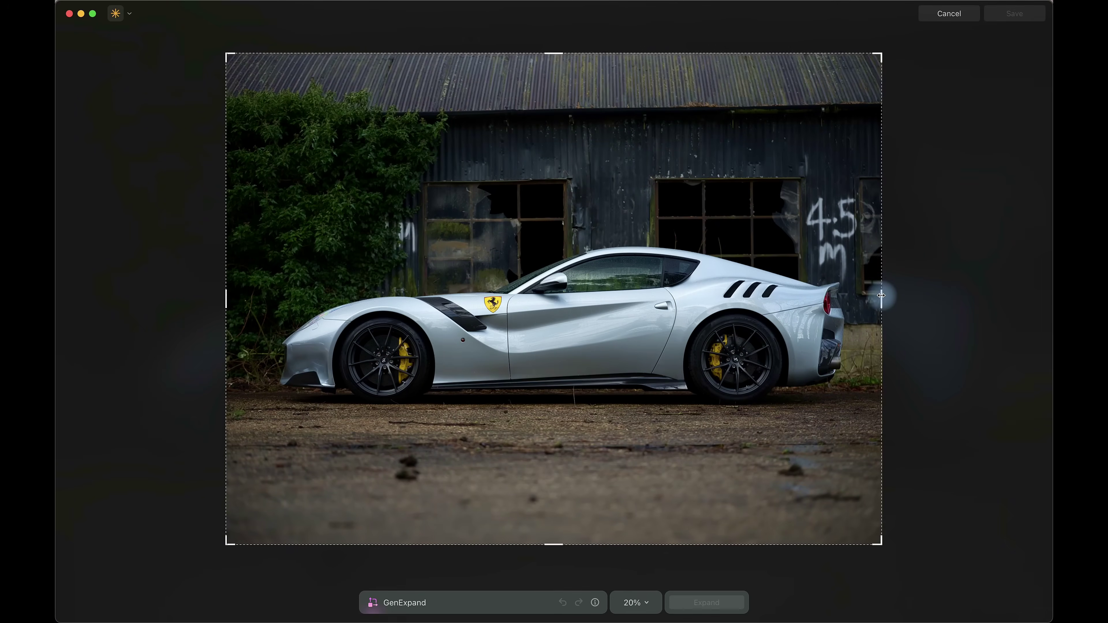
pyautogui.moveTo(881, 297); pyautogui.dragTo(908, 300)
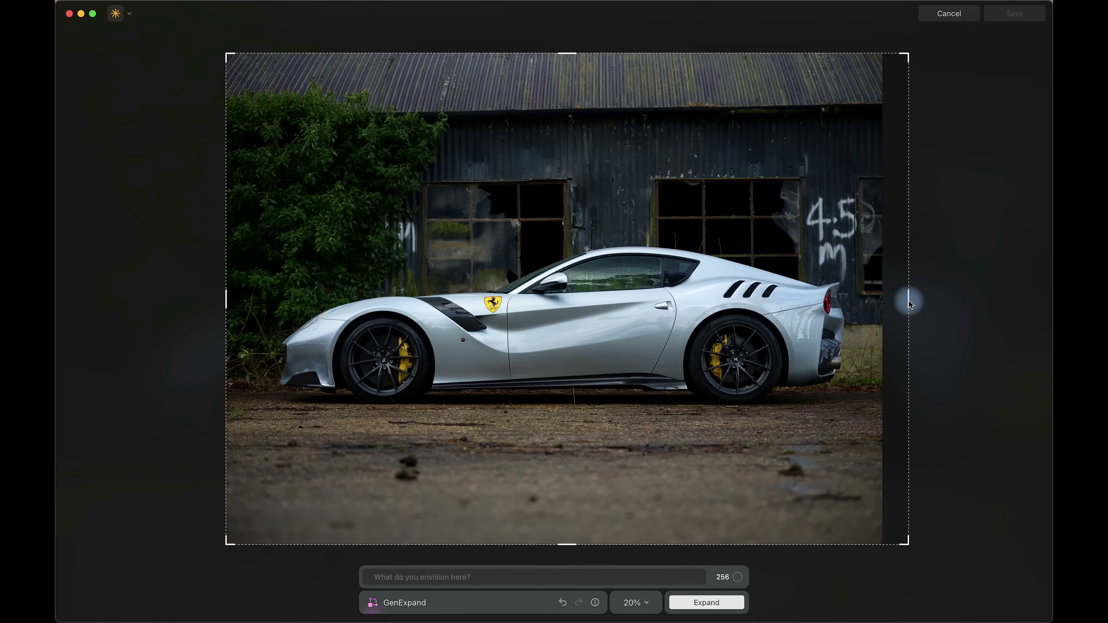
pyautogui.moveTo(225, 300); pyautogui.dragTo(201, 302)
# Expand the car photo into the added side areas using the prompt "extend the original scene"
pyautogui.click(432, 576)
pyautogui.write('exten')
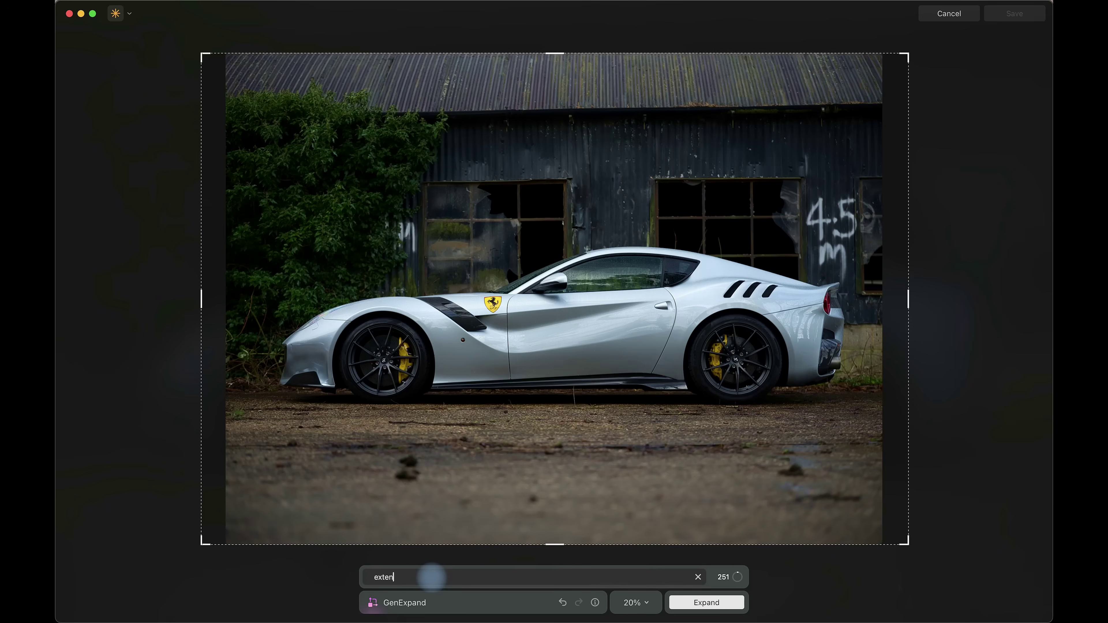
pyautogui.write('d the original scene')
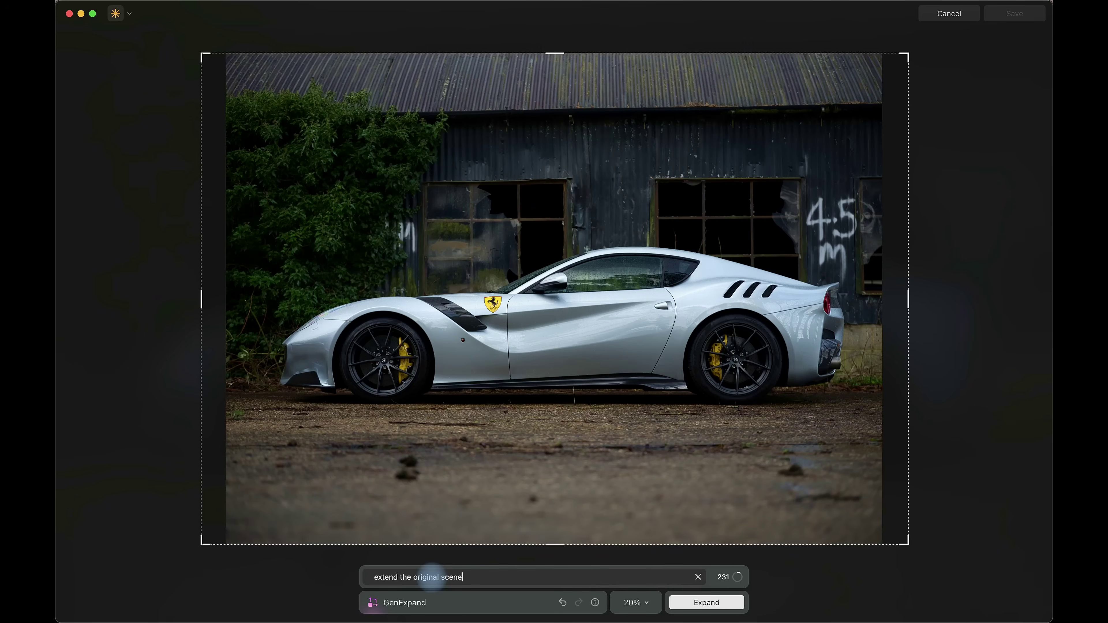
pyautogui.click(699, 607)
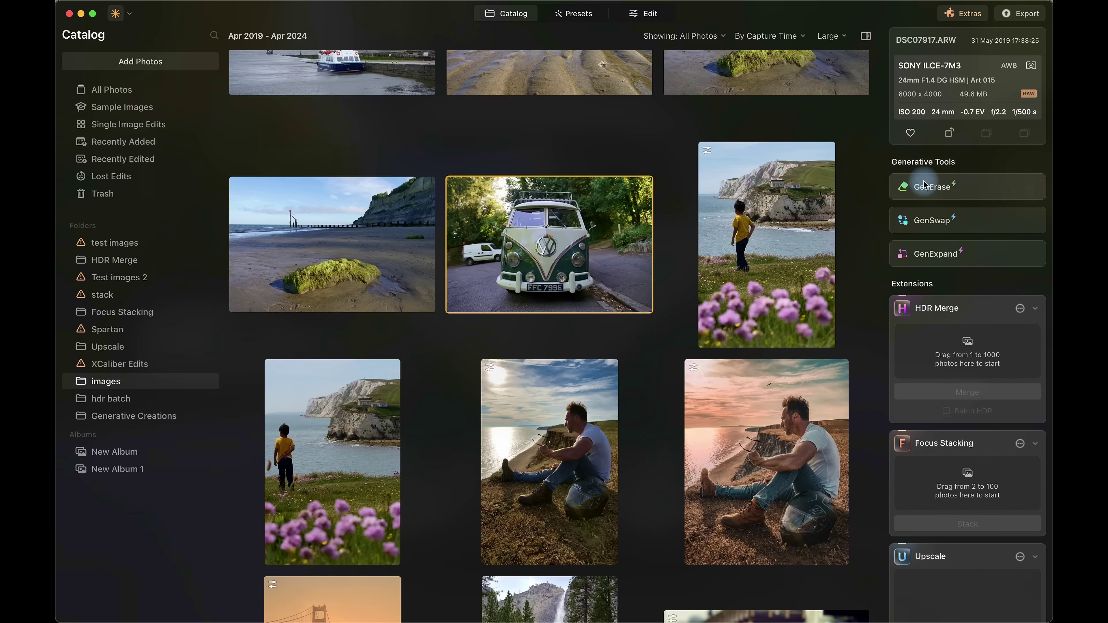
# Erase the white van parked beside the green camper van with GenErase
pyautogui.click(943, 189)
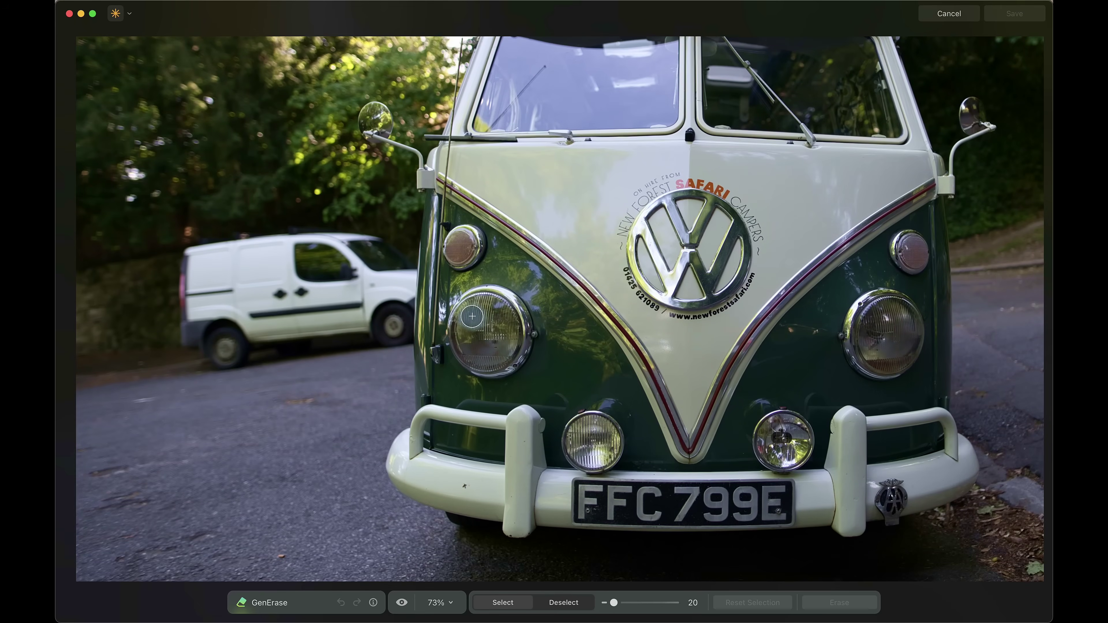
pyautogui.moveTo(402, 339)
pyautogui.mouseDown()
pyautogui.moveTo(349, 232)
pyautogui.moveTo(175, 336)
pyautogui.moveTo(397, 345)
pyautogui.moveTo(197, 276)
pyautogui.moveTo(375, 305)
pyautogui.moveTo(245, 315)
pyautogui.moveTo(363, 306)
pyautogui.mouseUp()
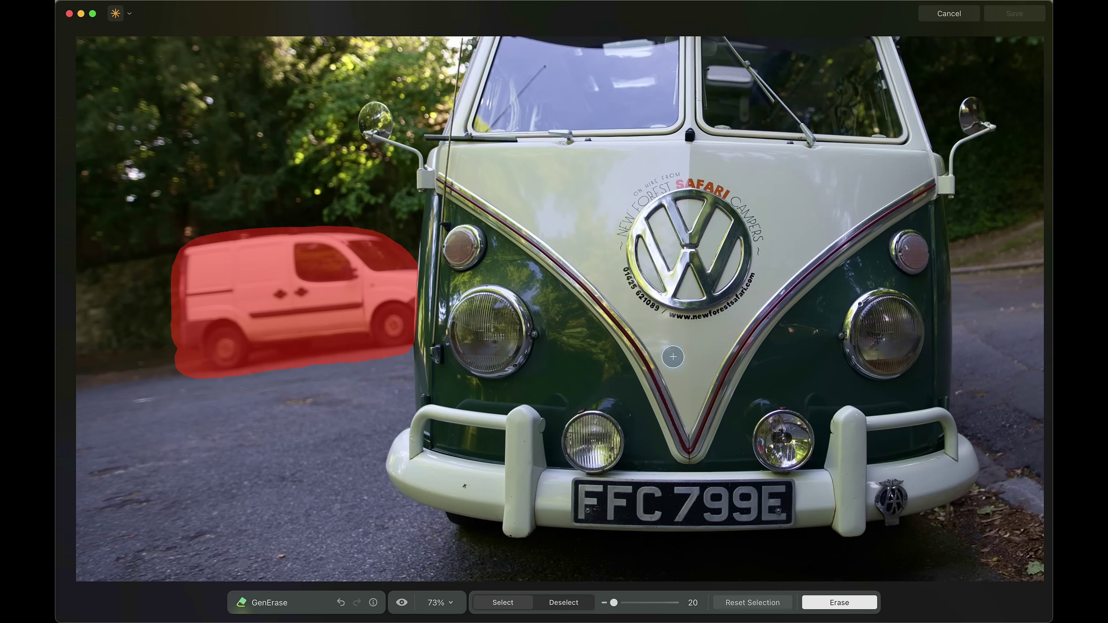
pyautogui.click(819, 607)
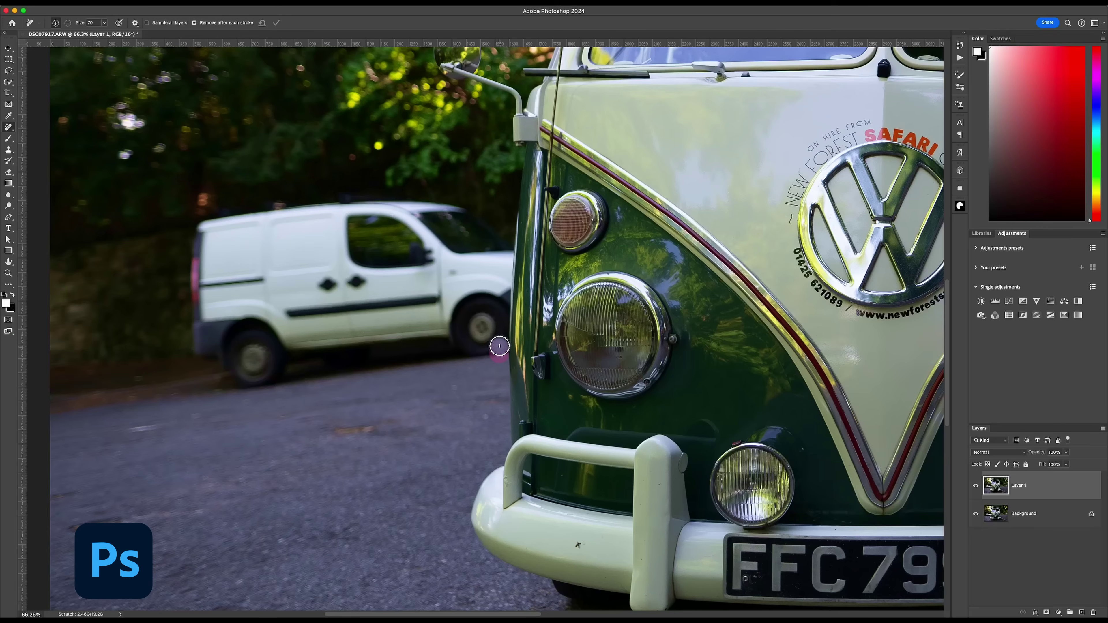
# Switch to Photoshop and paint over the white van with the Remove tool at brush size 70
pyautogui.moveTo(499, 344)
pyautogui.mouseDown()
pyautogui.moveTo(482, 223)
pyautogui.moveTo(215, 361)
pyautogui.moveTo(207, 238)
pyautogui.moveTo(476, 340)
pyautogui.moveTo(265, 336)
pyautogui.moveTo(304, 287)
pyautogui.moveTo(390, 299)
pyautogui.mouseUp()
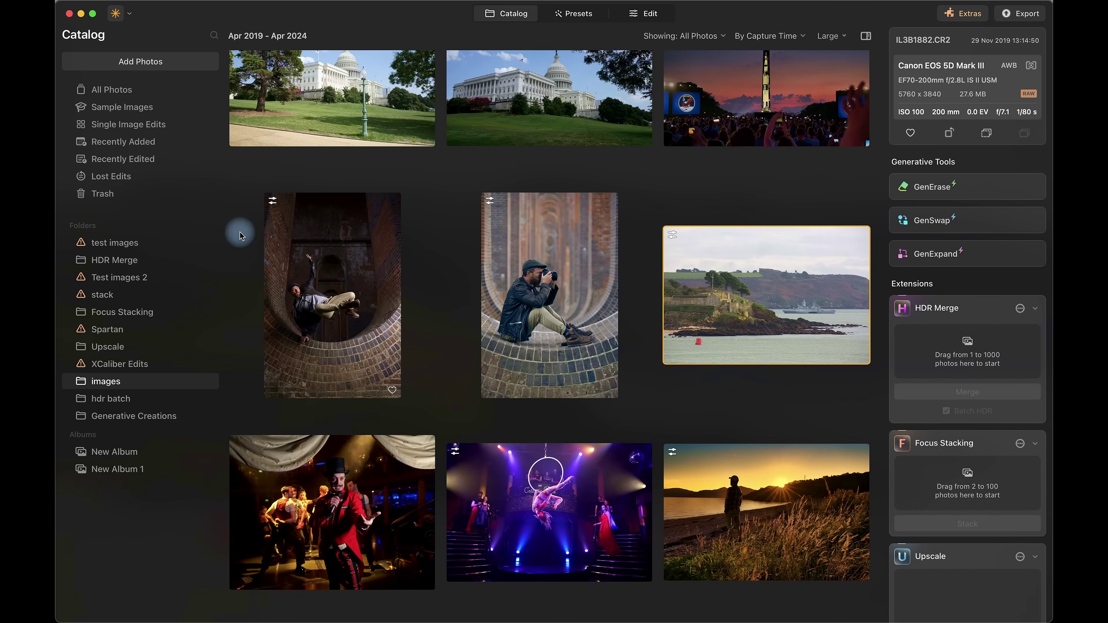
# Open the coastal island and warship photo for editing and pull down the shadows in the Develop curve, anchoring the highlights with a second point
pyautogui.doubleClick(771, 296)
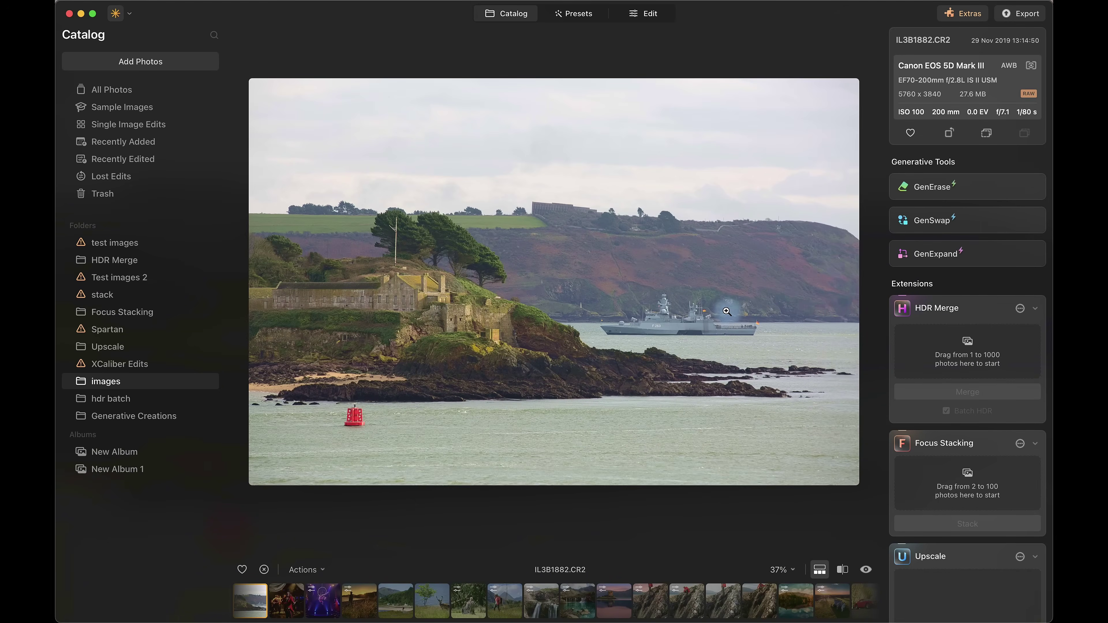
pyautogui.click(651, 14)
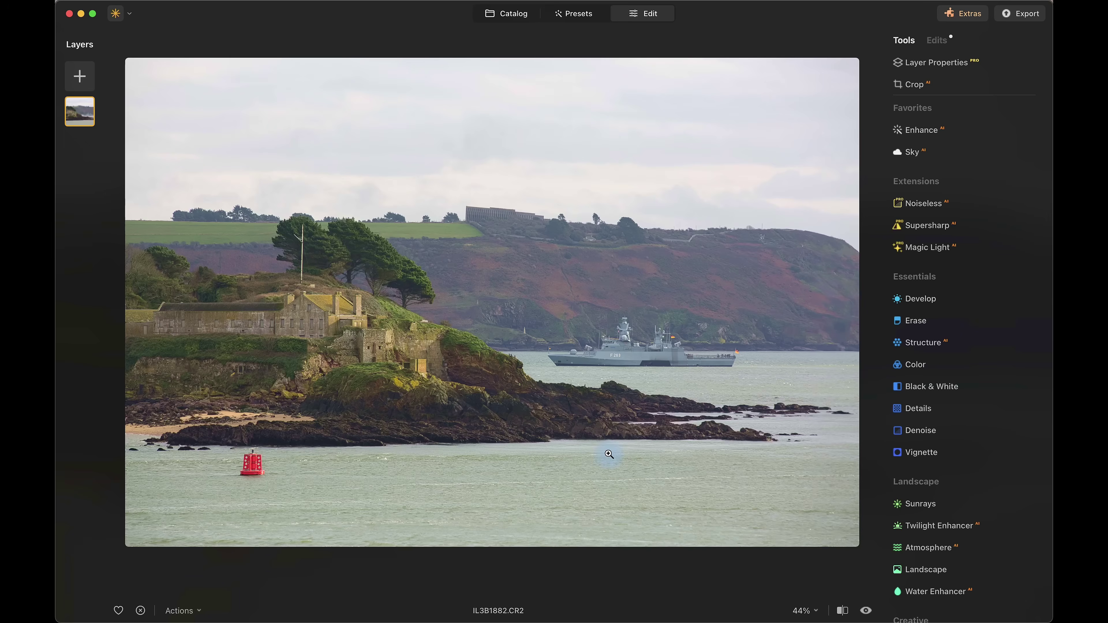
pyautogui.click(924, 302)
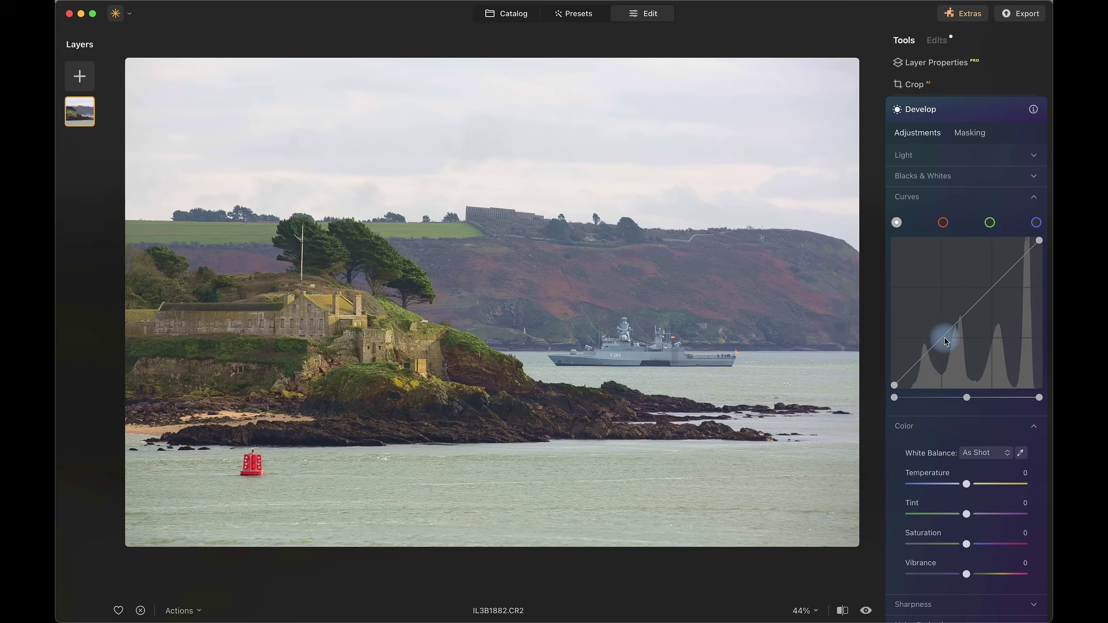
pyautogui.moveTo(941, 343); pyautogui.dragTo(940, 353)
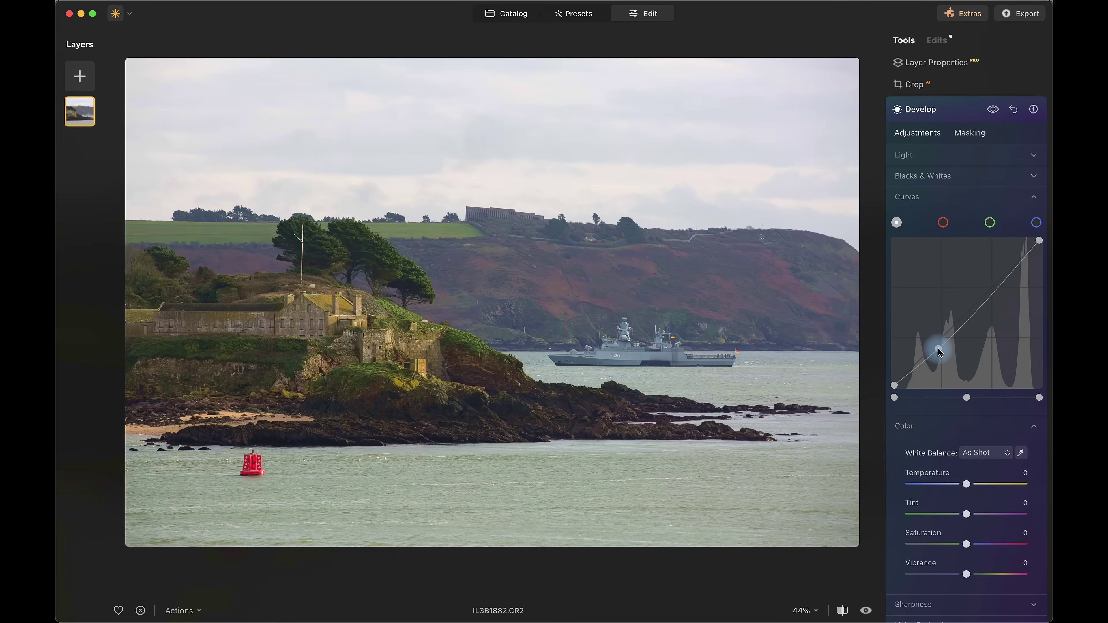
pyautogui.click(989, 295)
# Compare the coastal photo with the Develop curve adjustment off and on
pyautogui.click(995, 109)
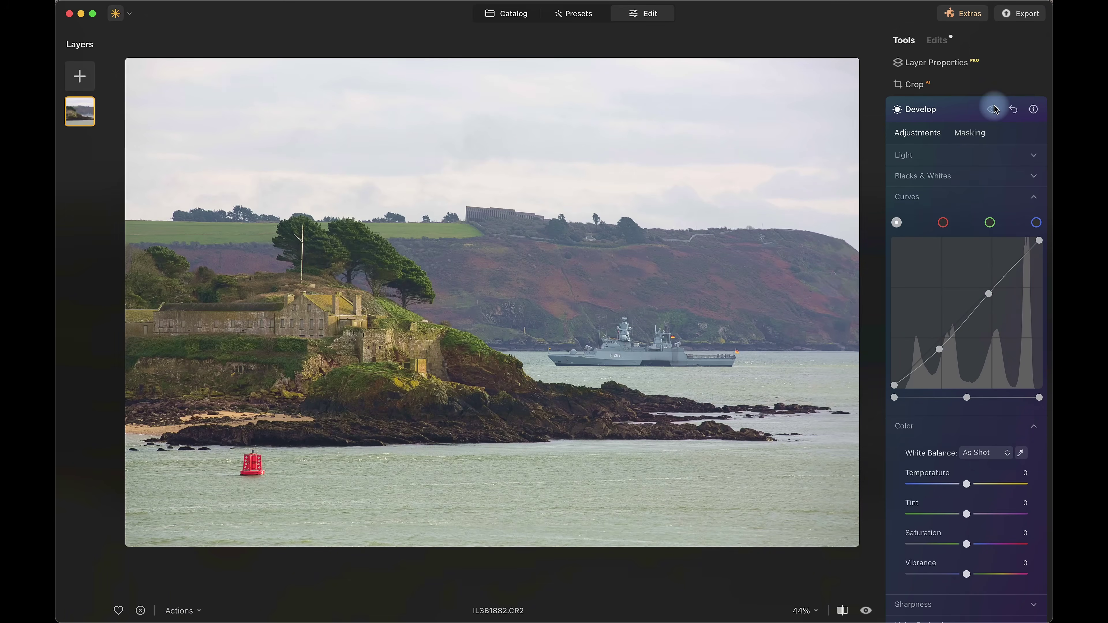
pyautogui.click(995, 109)
pyautogui.click(994, 109)
pyautogui.click(994, 109)
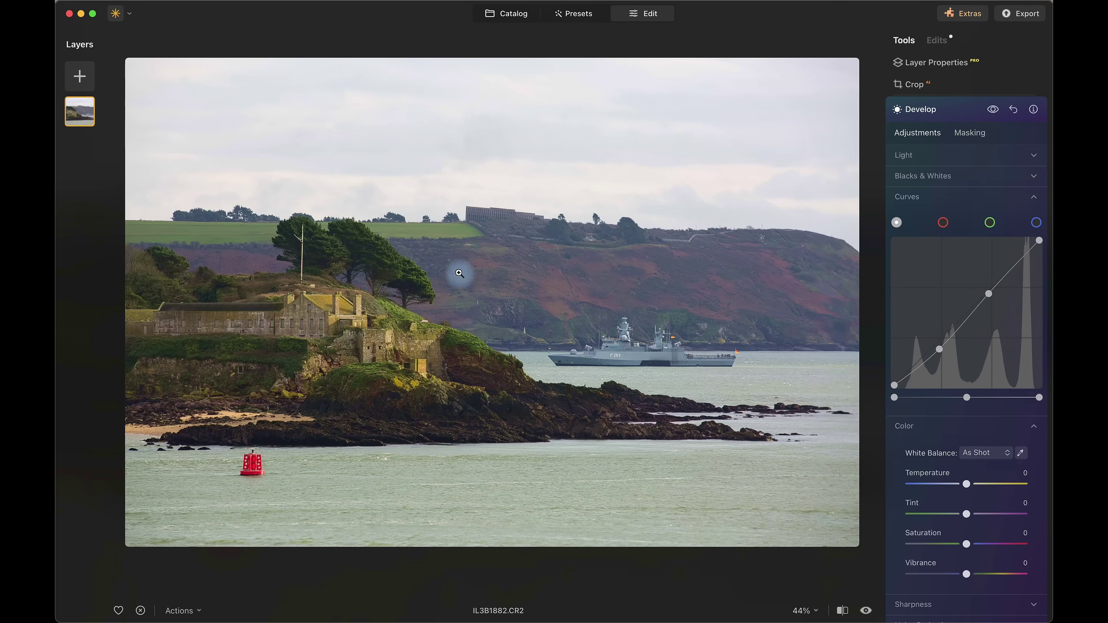
# Limit the Develop adjustment to about the darkest 40 percent of the luminance range with a Luminosity mask
pyautogui.click(968, 134)
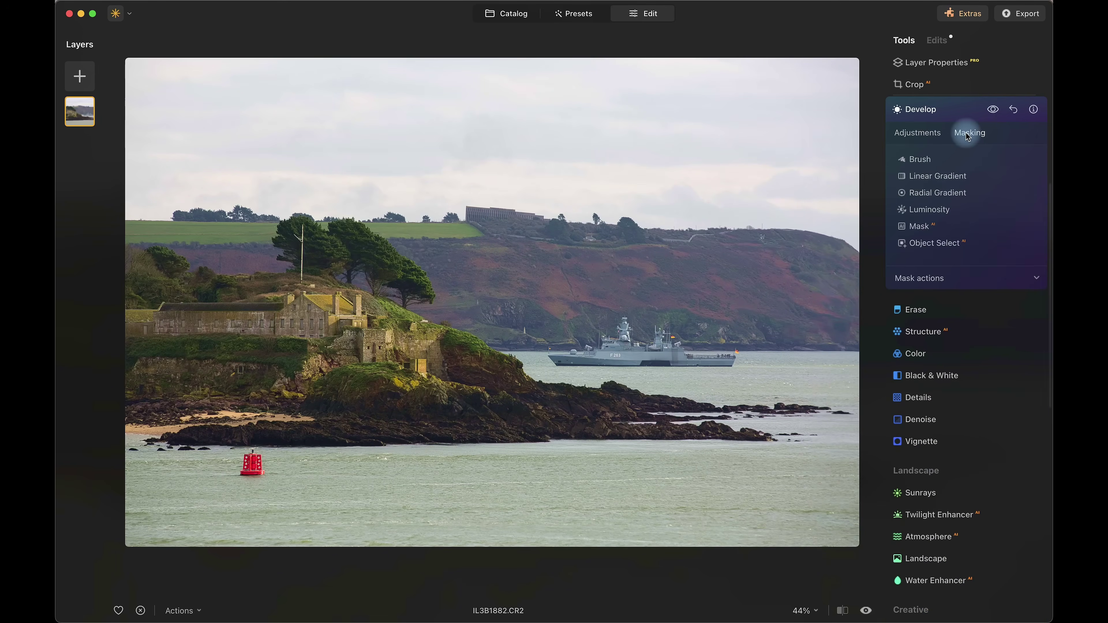
pyautogui.click(920, 212)
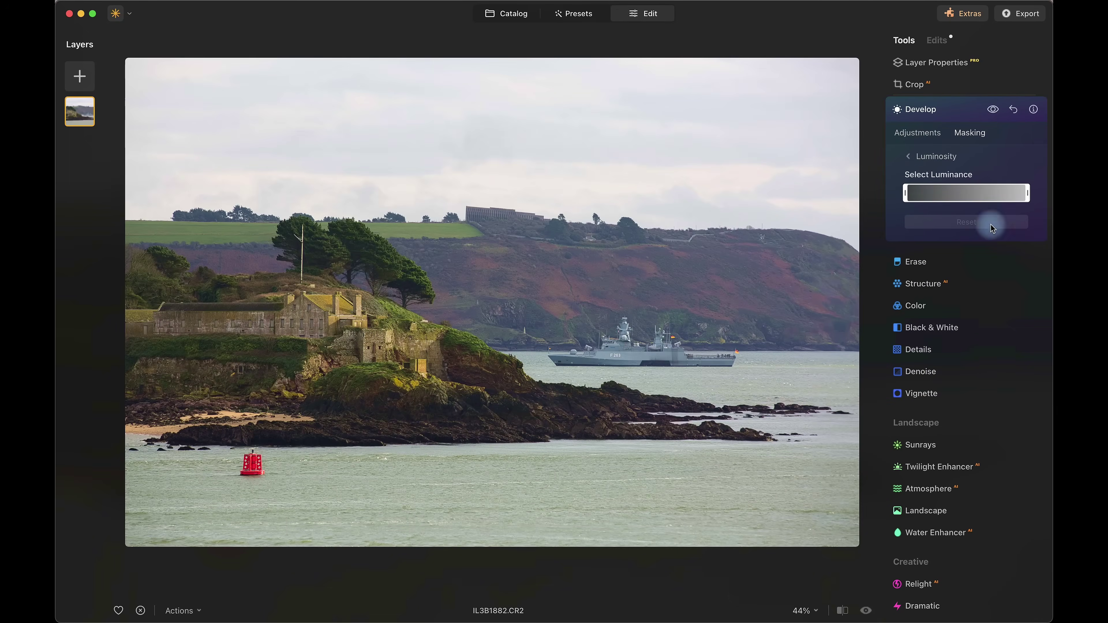
pyautogui.moveTo(1029, 196); pyautogui.dragTo(958, 198)
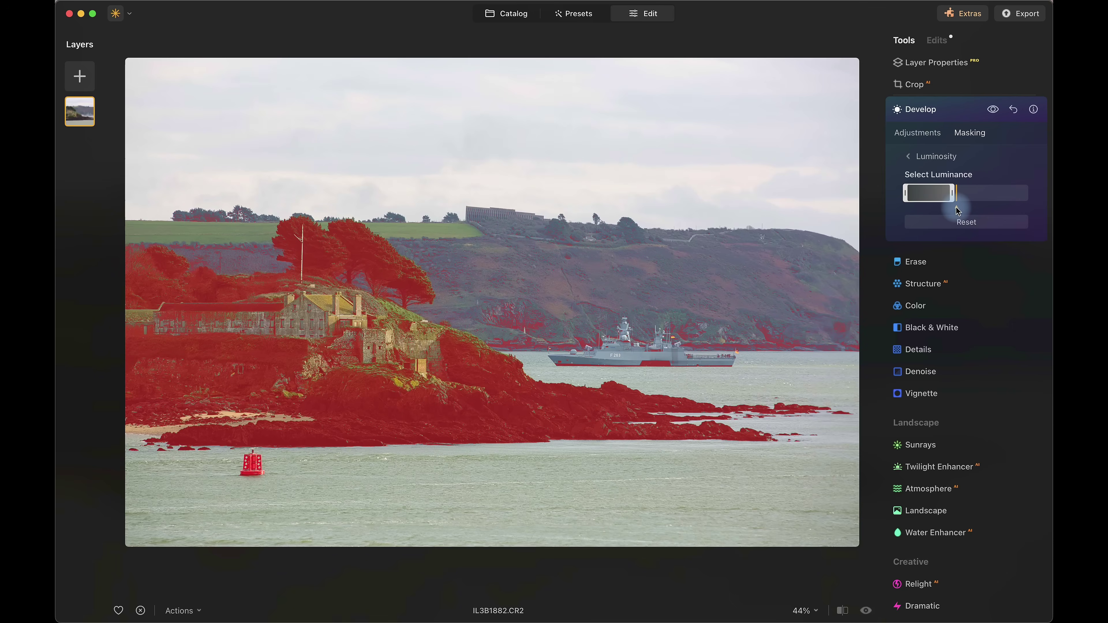
pyautogui.click(914, 136)
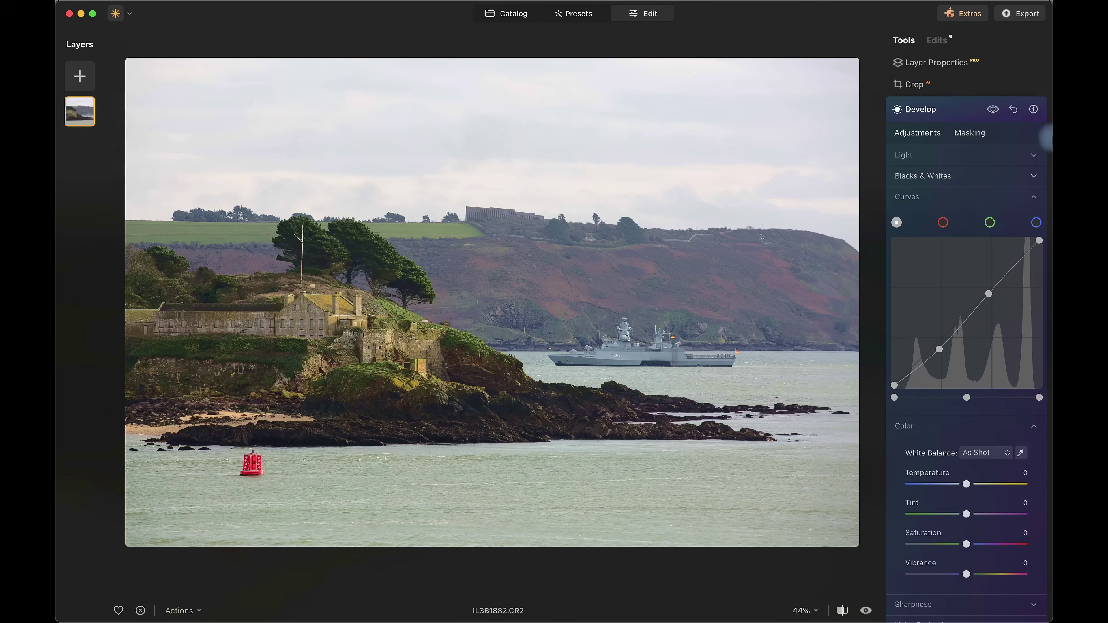
# Compare the coastal photo with the luminosity-masked Develop edit off and on
pyautogui.click(993, 110)
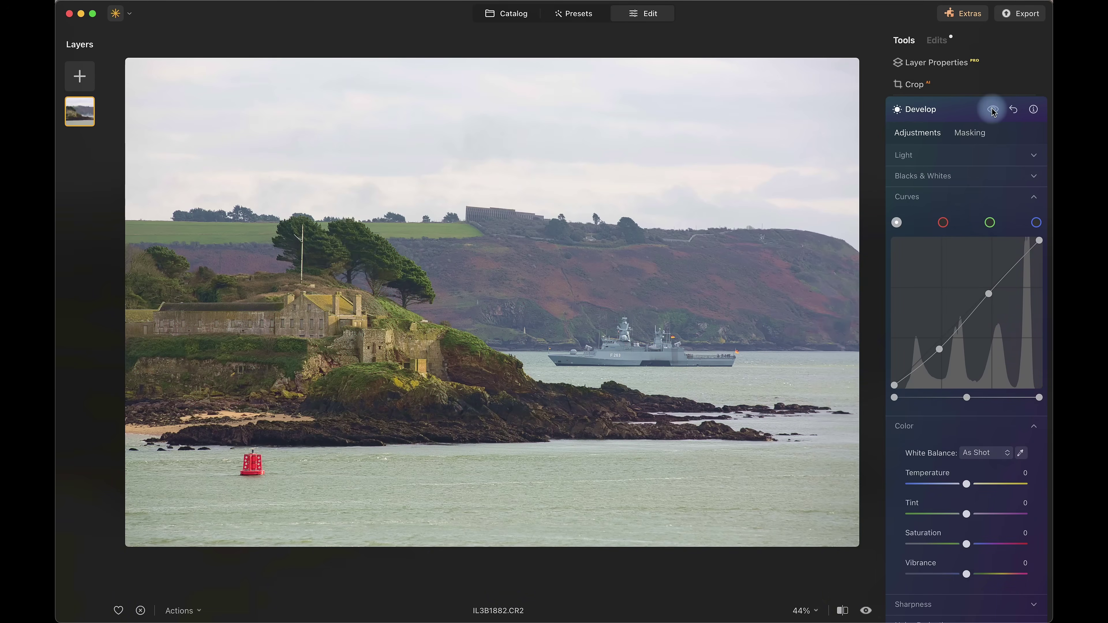
pyautogui.click(993, 110)
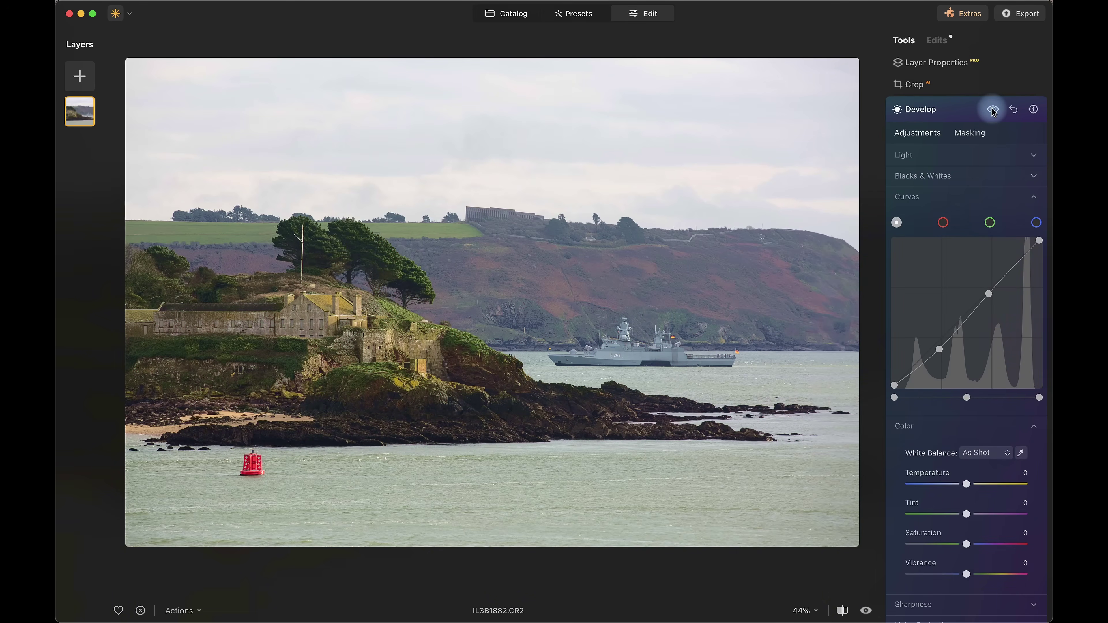
pyautogui.click(993, 110)
pyautogui.click(993, 110)
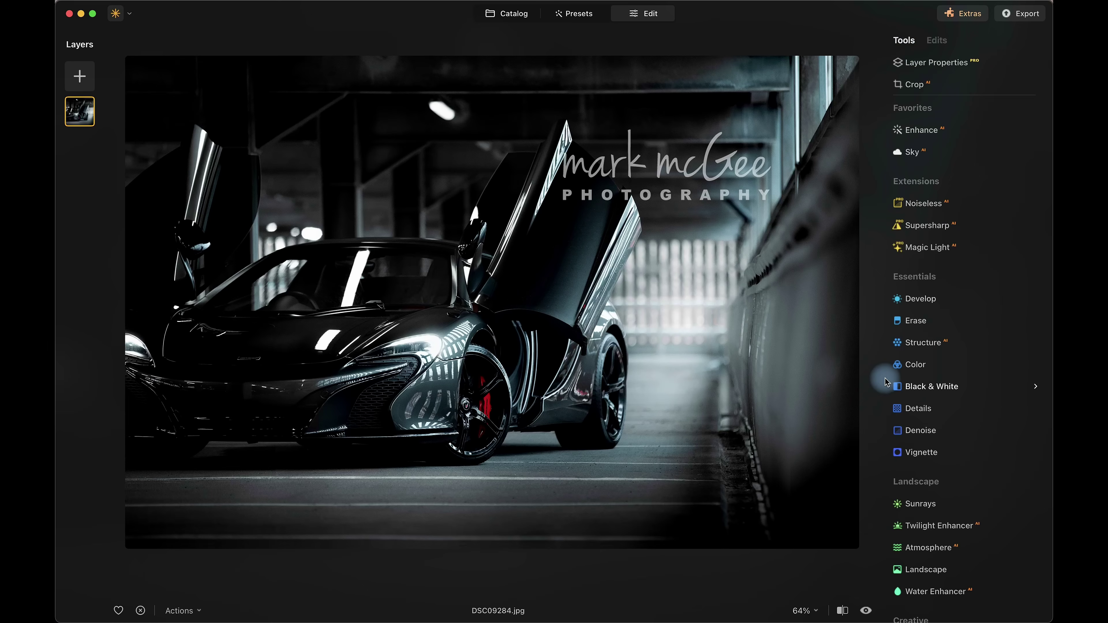
# Tone the black sports car photo's highlights with Toning amount 71, saturation 70 and hue 92
pyautogui.scroll(-10, 956, 409)
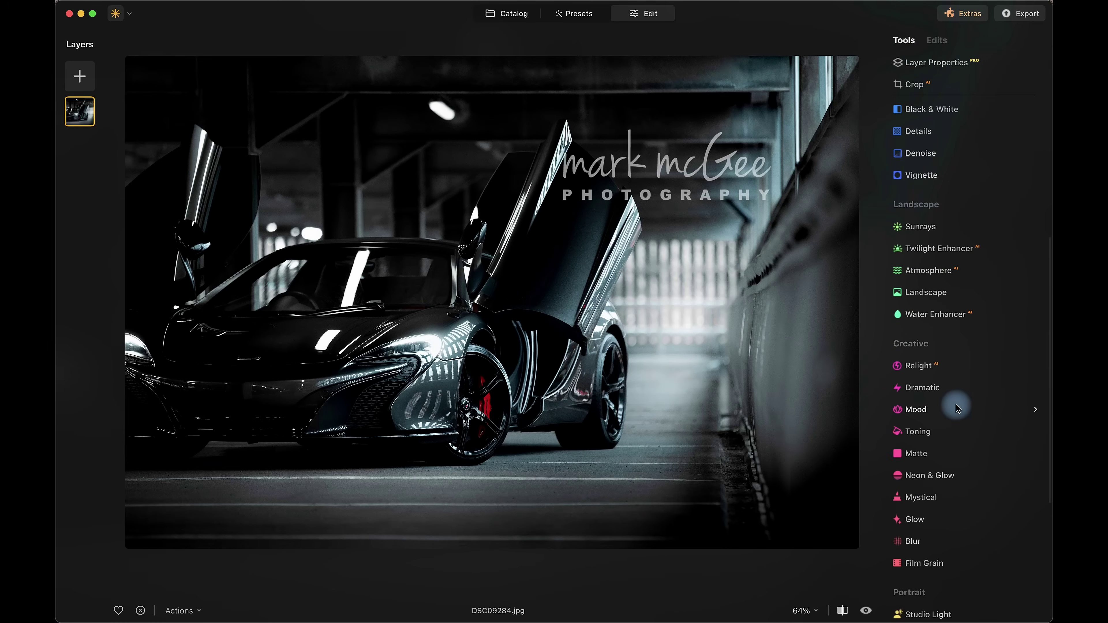
pyautogui.click(931, 344)
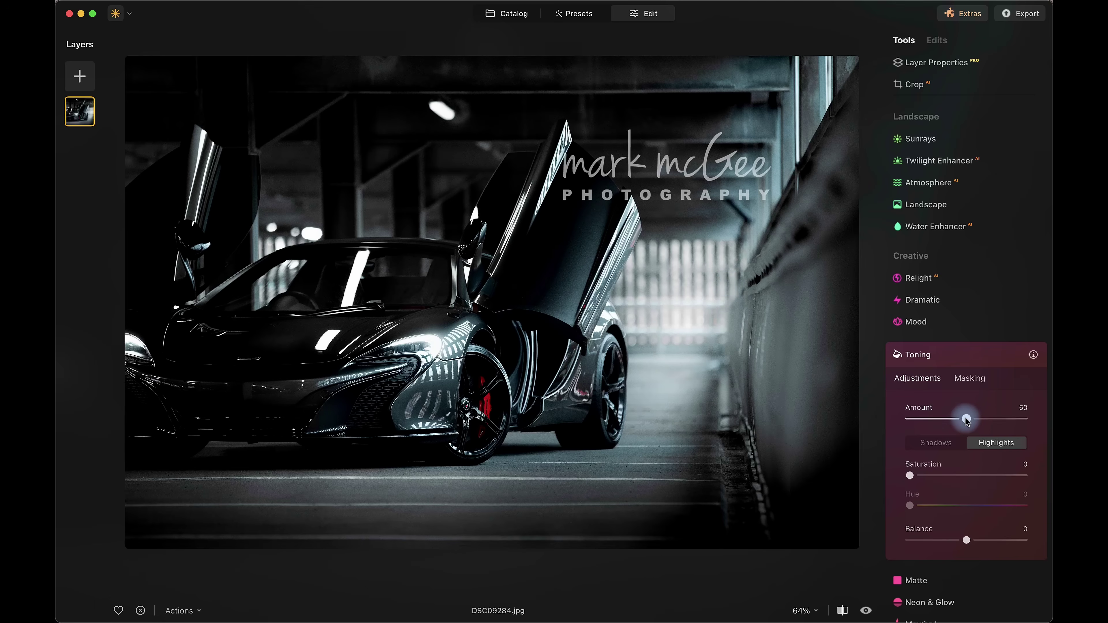
pyautogui.moveTo(967, 419); pyautogui.dragTo(991, 419)
pyautogui.moveTo(910, 475); pyautogui.dragTo(945, 507)
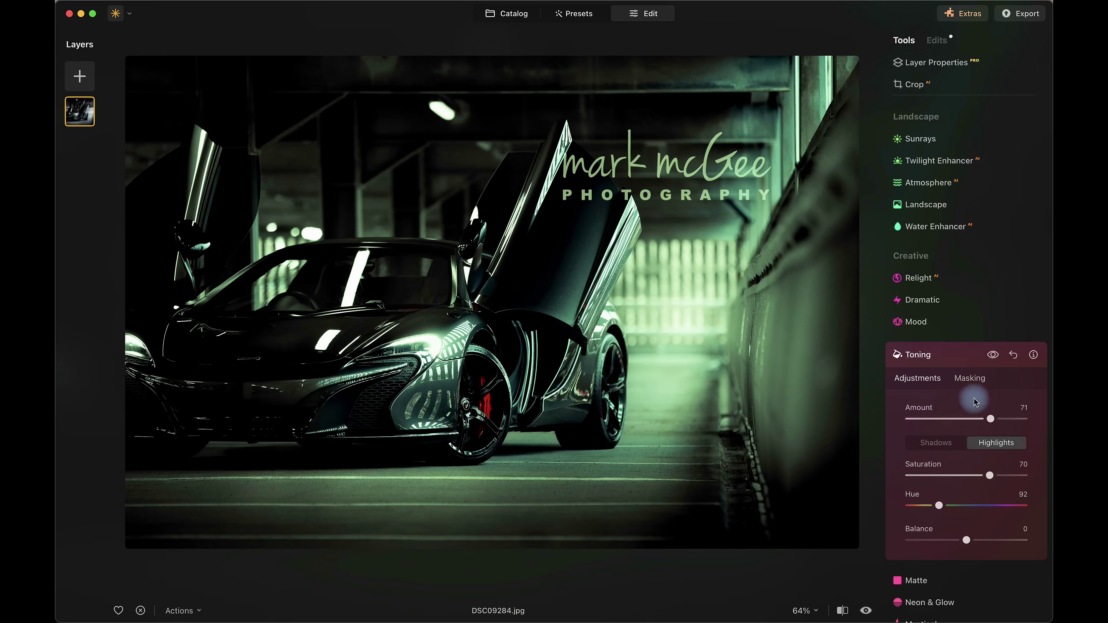
# Restrict the toning to the upper half of the luminance range with a Luminosity mask and compare the effect off and on
pyautogui.click(968, 380)
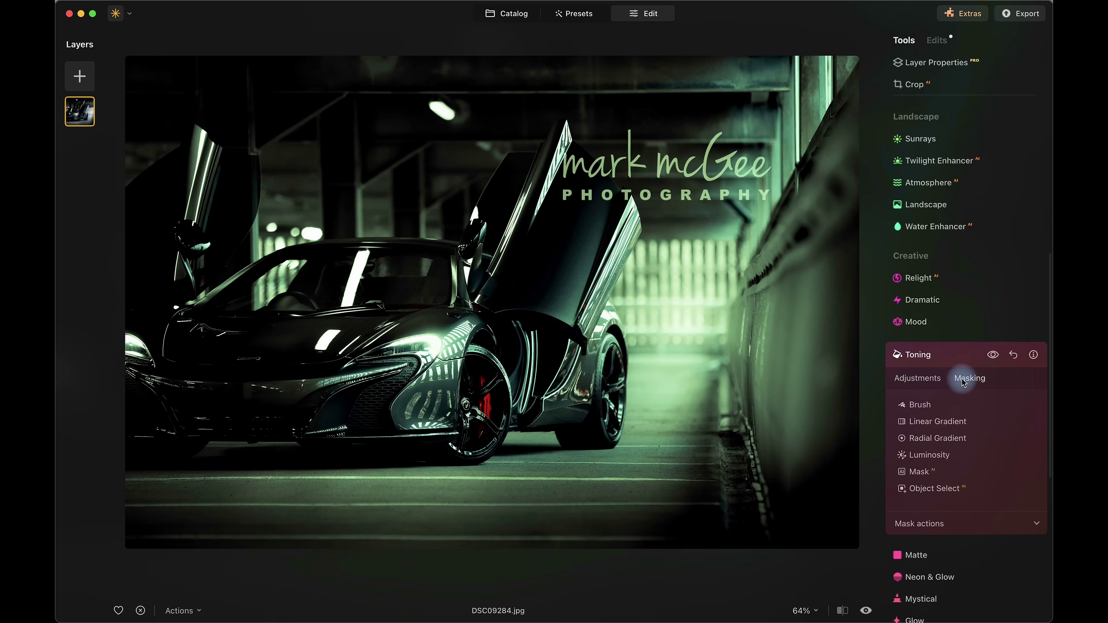
pyautogui.click(925, 455)
pyautogui.moveTo(910, 441); pyautogui.dragTo(950, 454)
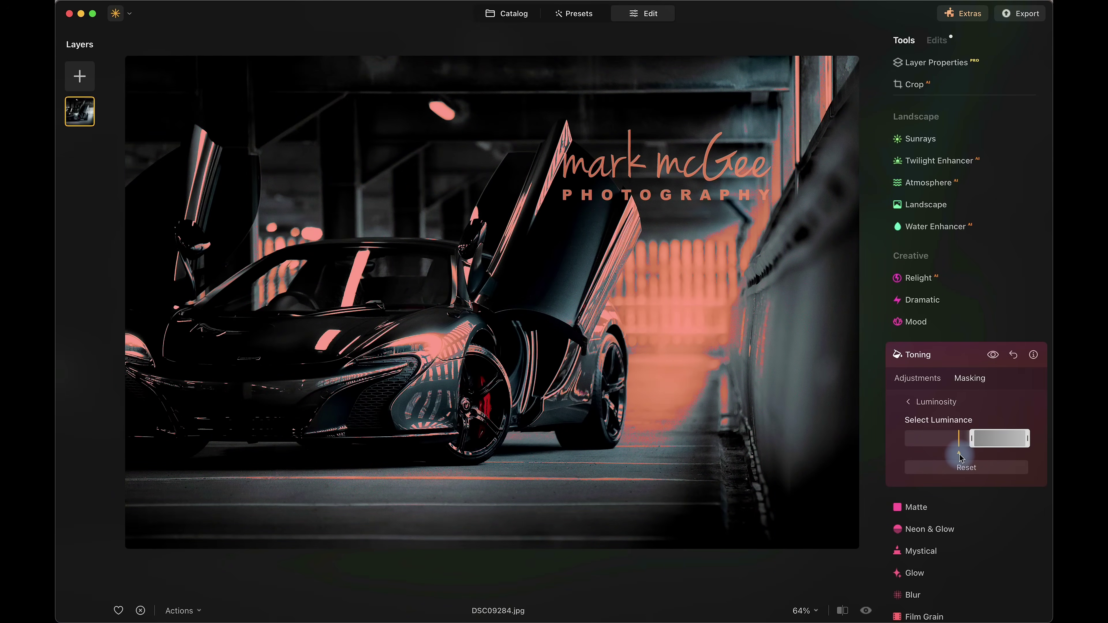
pyautogui.click(917, 378)
pyautogui.click(993, 355)
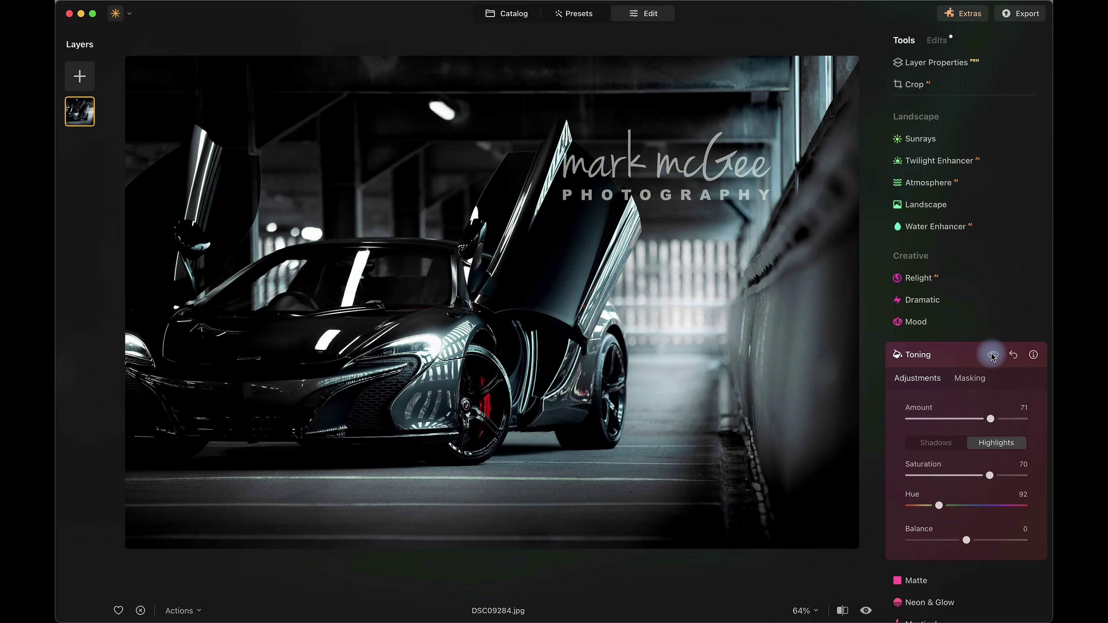
pyautogui.click(994, 355)
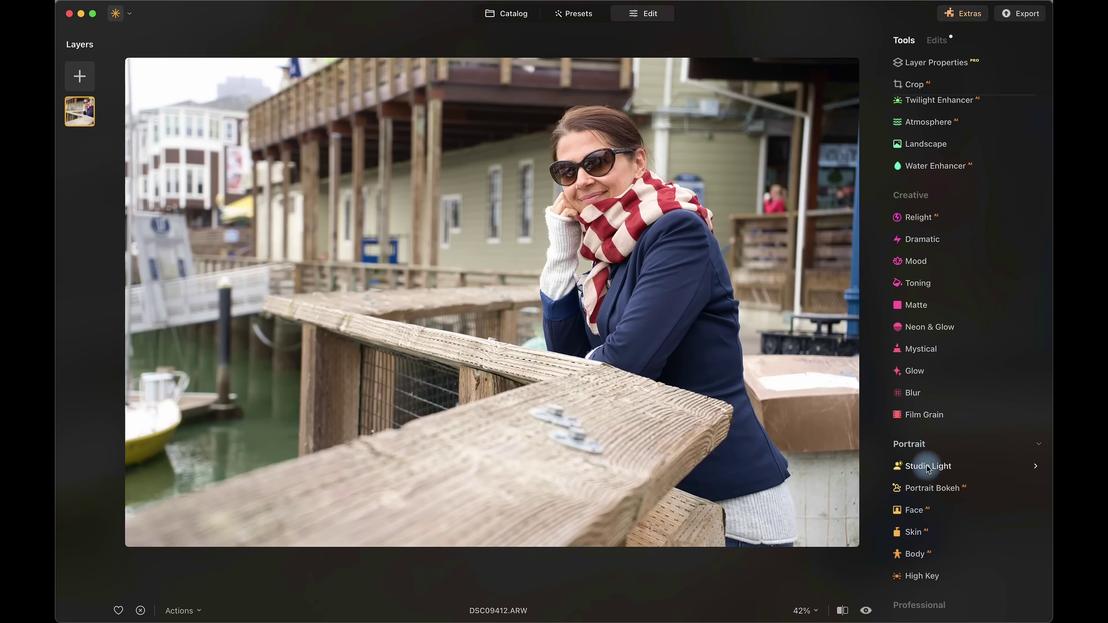
# Blur the background behind the woman in the harbour portrait with Portrait Bokeh at amount 100
pyautogui.click(947, 488)
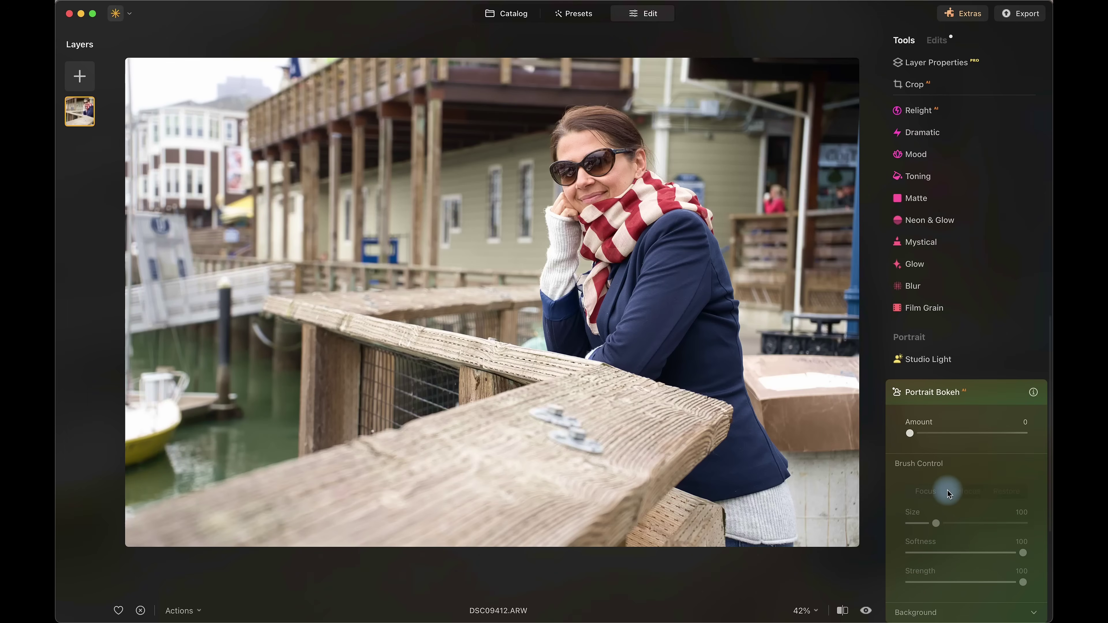
pyautogui.moveTo(918, 438); pyautogui.dragTo(1035, 442)
pyautogui.scroll(-5, 1002, 461)
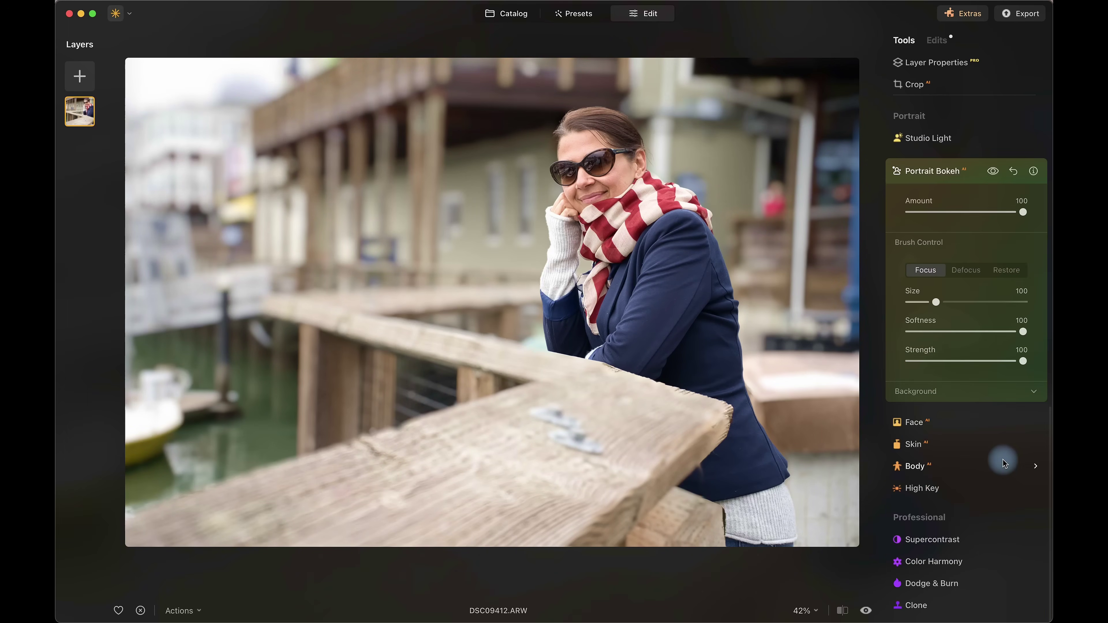
# Bring the wooden railing into focus with the Portrait Bokeh Focus brush and reduce the brush size to 10
pyautogui.moveTo(799, 312)
pyautogui.mouseDown()
pyautogui.moveTo(386, 483)
pyautogui.moveTo(144, 535)
pyautogui.moveTo(705, 384)
pyautogui.moveTo(626, 467)
pyautogui.moveTo(485, 434)
pyautogui.moveTo(498, 492)
pyautogui.moveTo(544, 407)
pyautogui.moveTo(488, 434)
pyautogui.moveTo(460, 428)
pyautogui.moveTo(440, 452)
pyautogui.mouseUp()
pyautogui.press(']')
pyautogui.press(']')
pyautogui.press(']')
pyautogui.press(']')
pyautogui.press(']')
pyautogui.press(']')
pyautogui.press(']')
pyautogui.press('[')
pyautogui.press('[')
pyautogui.press('[')
pyautogui.press('[')
pyautogui.press('[')
pyautogui.press('[')
pyautogui.press('[')
pyautogui.press('[')
pyautogui.press('[')
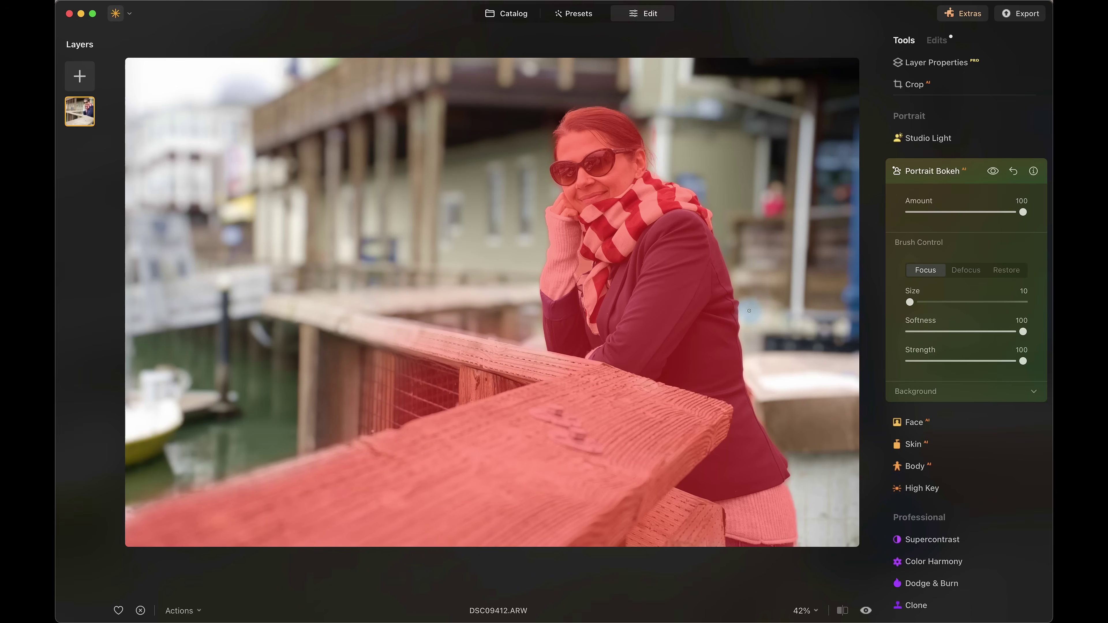
pyautogui.click(954, 173)
# Darken the edges of the harbour portrait with a Vignette
pyautogui.scroll(10, 952, 172)
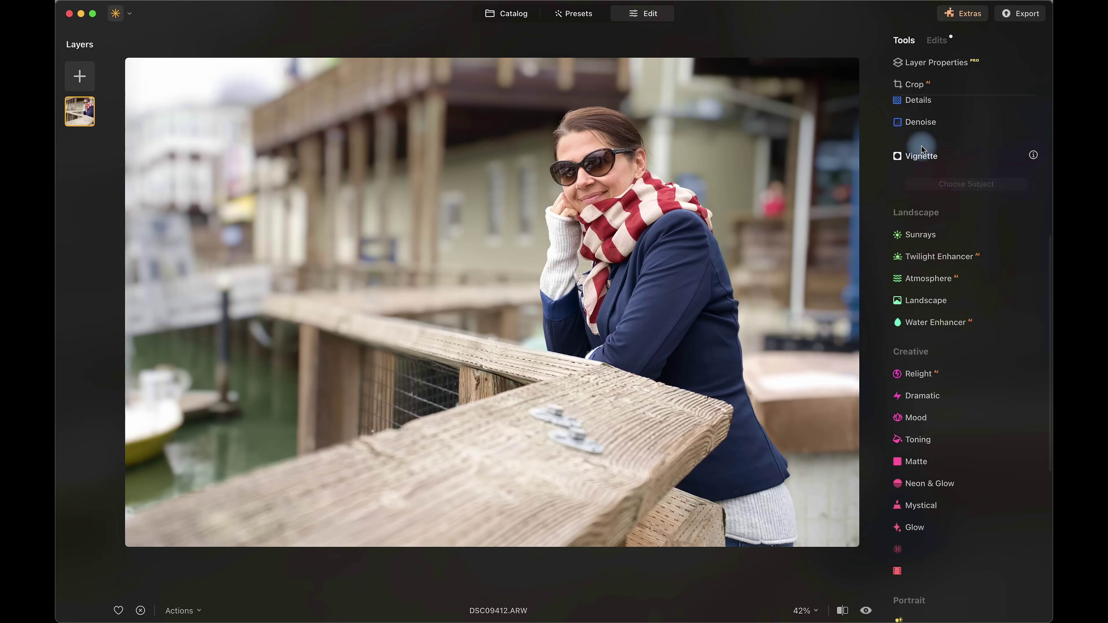
pyautogui.click(951, 155)
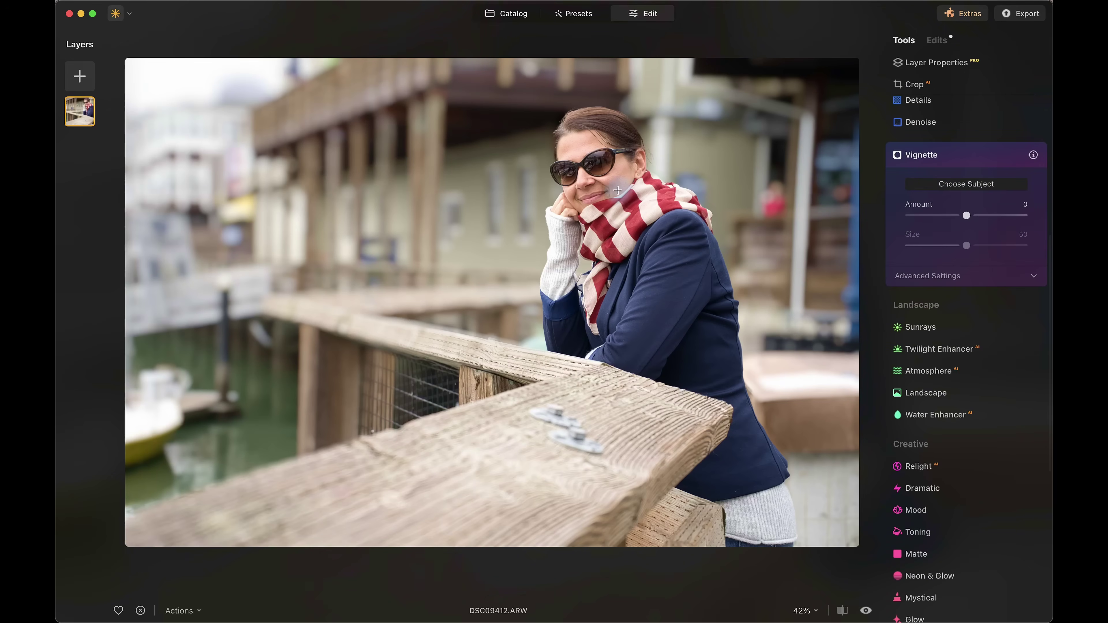
pyautogui.moveTo(982, 227); pyautogui.dragTo(941, 253)
pyautogui.click(933, 158)
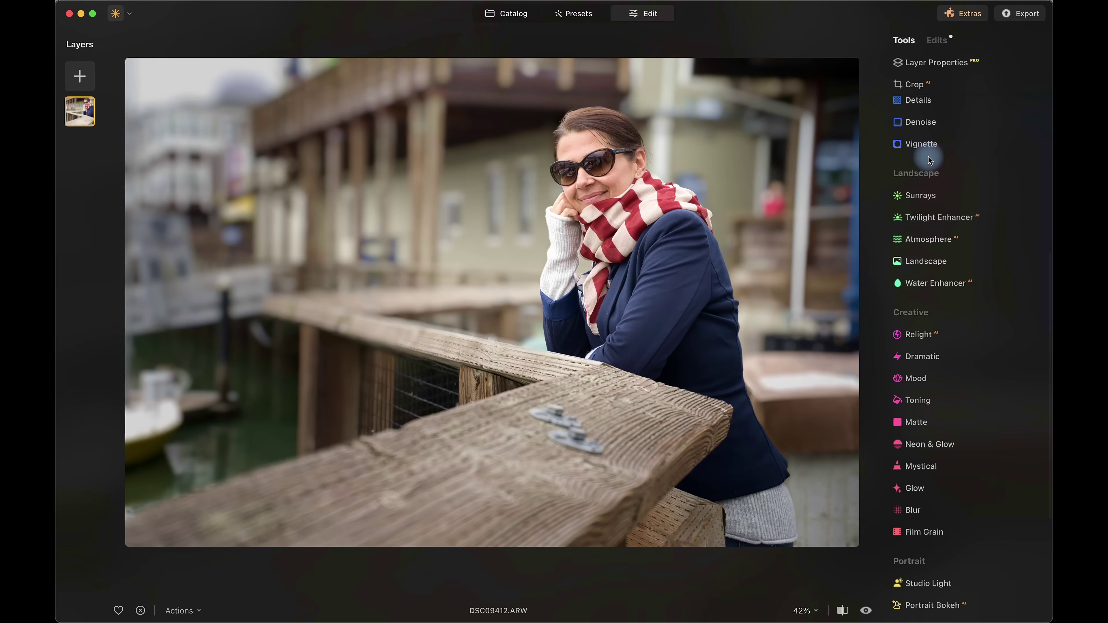
# Apply the Los Angeles LUT to the portrait with Mood
pyautogui.click(917, 379)
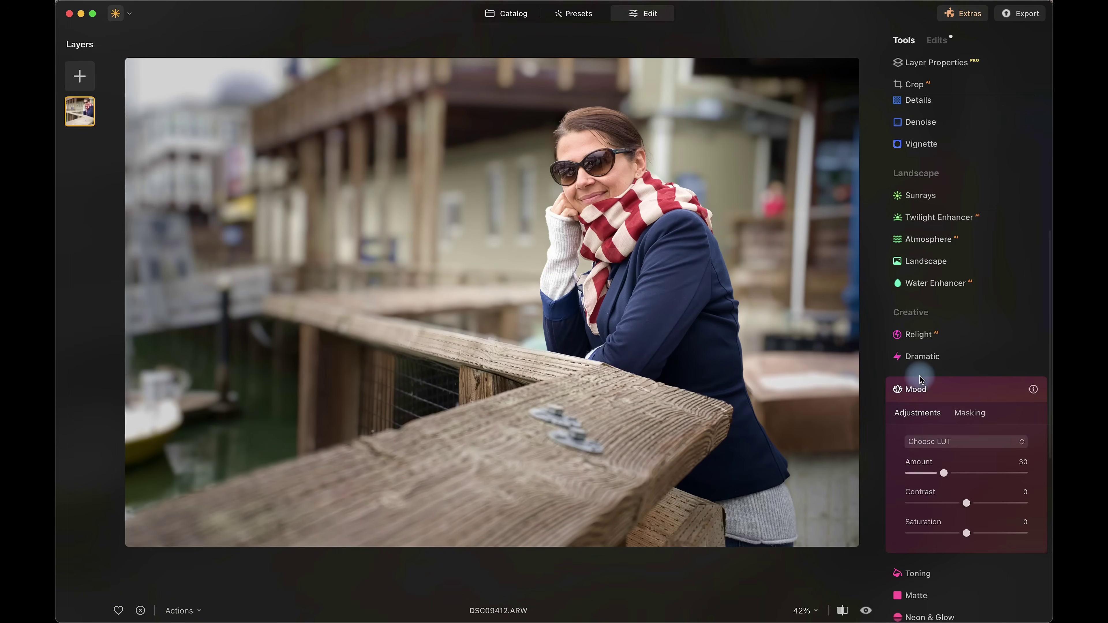
pyautogui.click(962, 442)
pyautogui.moveTo(947, 497)
pyautogui.click(829, 553)
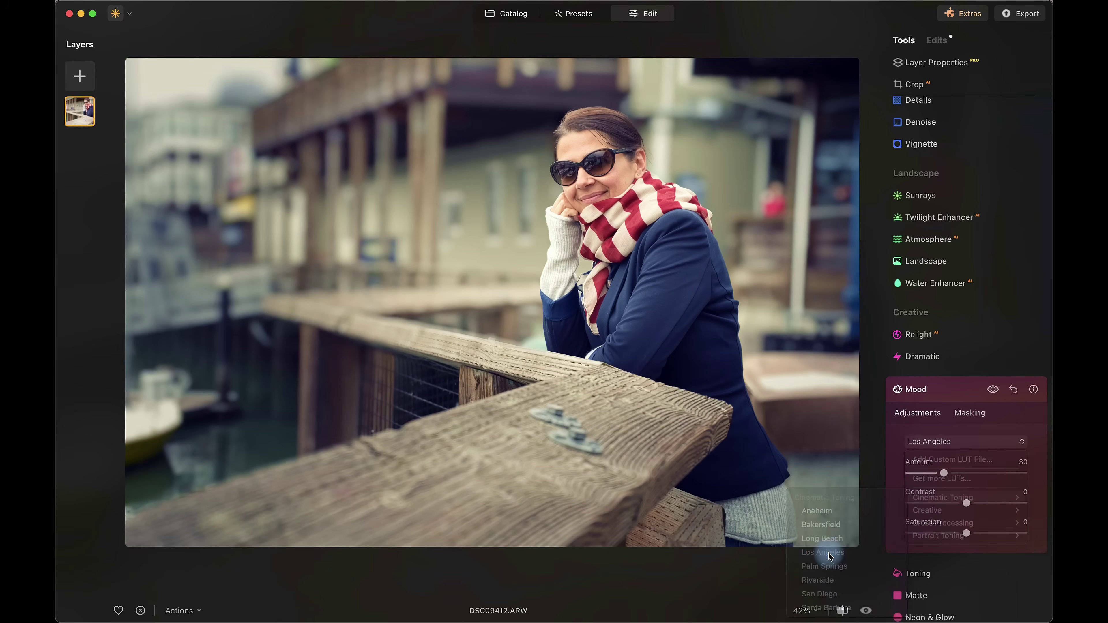
pyautogui.click(922, 292)
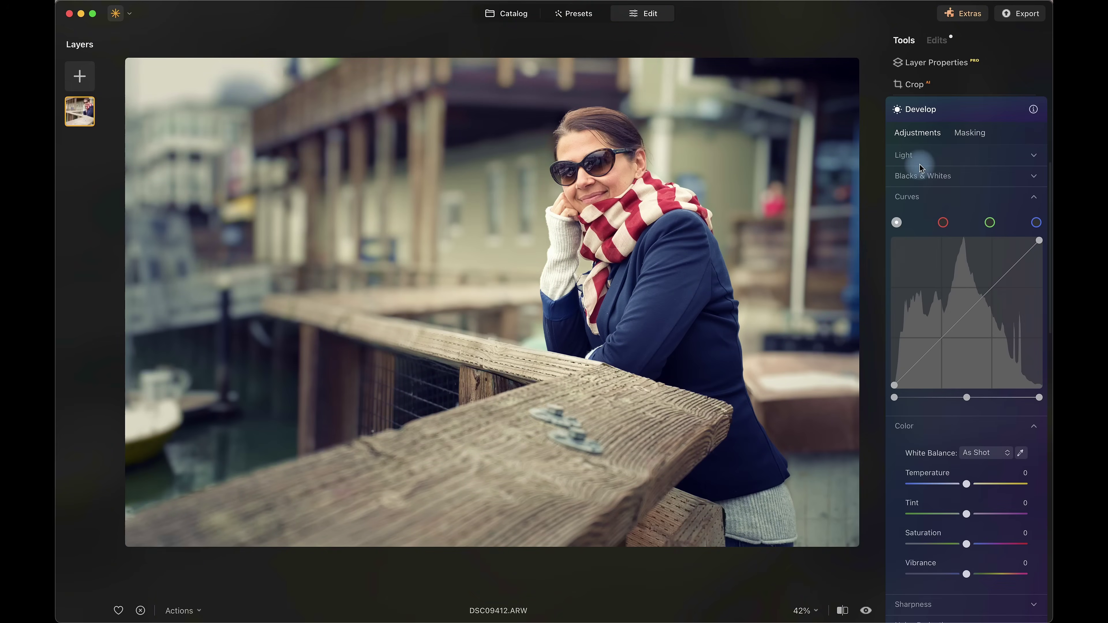
pyautogui.click(921, 155)
pyautogui.click(933, 110)
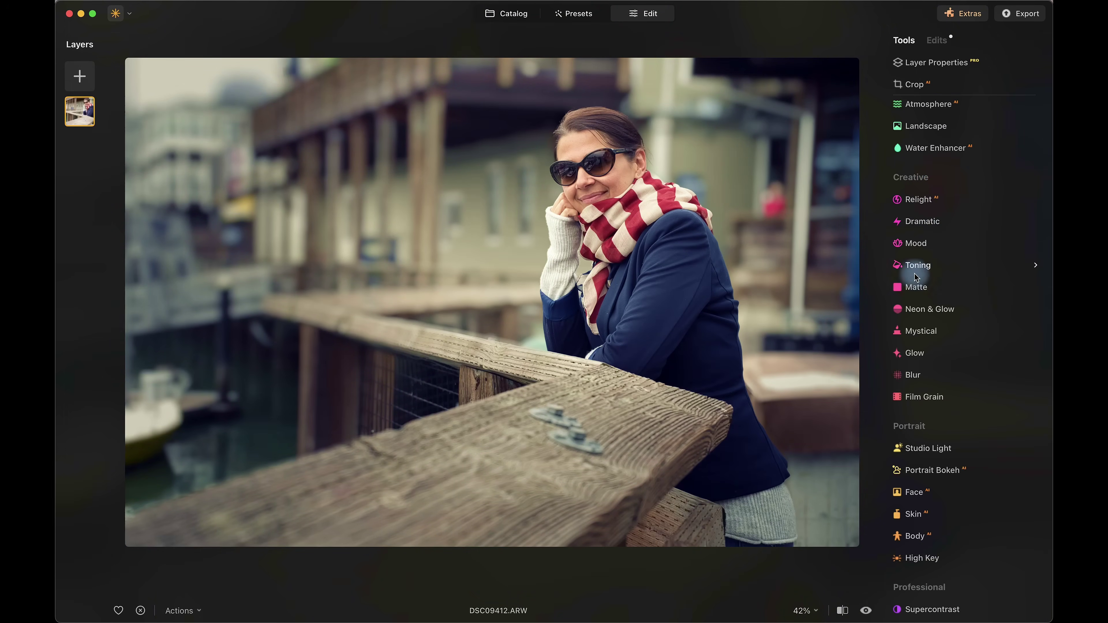
# Add a Glow effect to the harbour portrait
pyautogui.click(919, 354)
pyautogui.moveTo(910, 445); pyautogui.dragTo(952, 443)
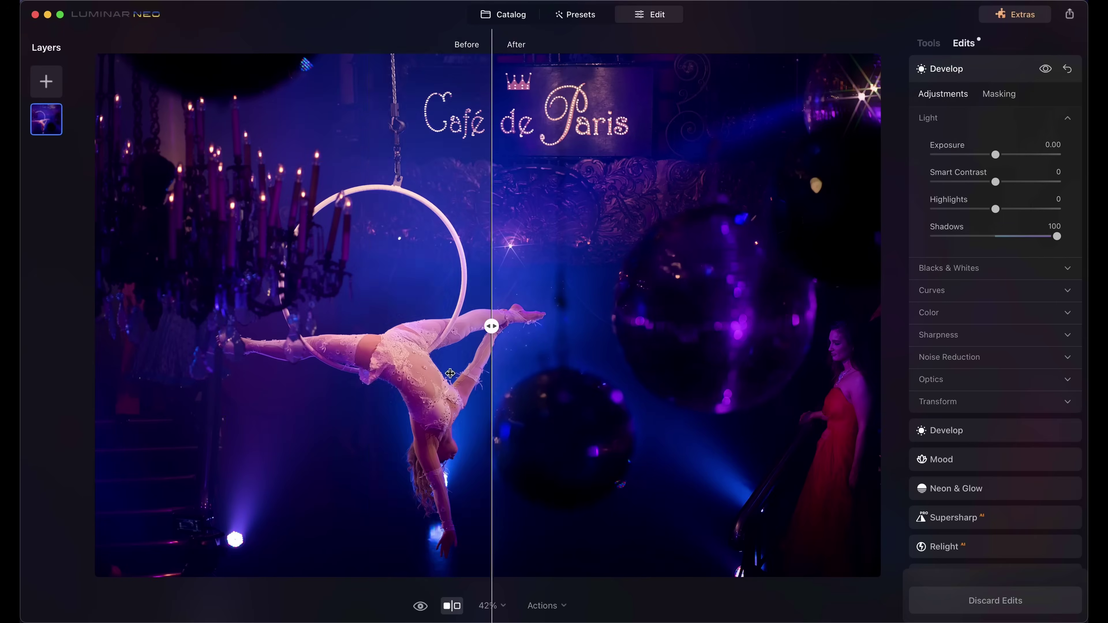
# Compare the aerial performer photo before and after its edits by sweeping the comparison divider across it
pyautogui.moveTo(494, 384); pyautogui.dragTo(114, 396)
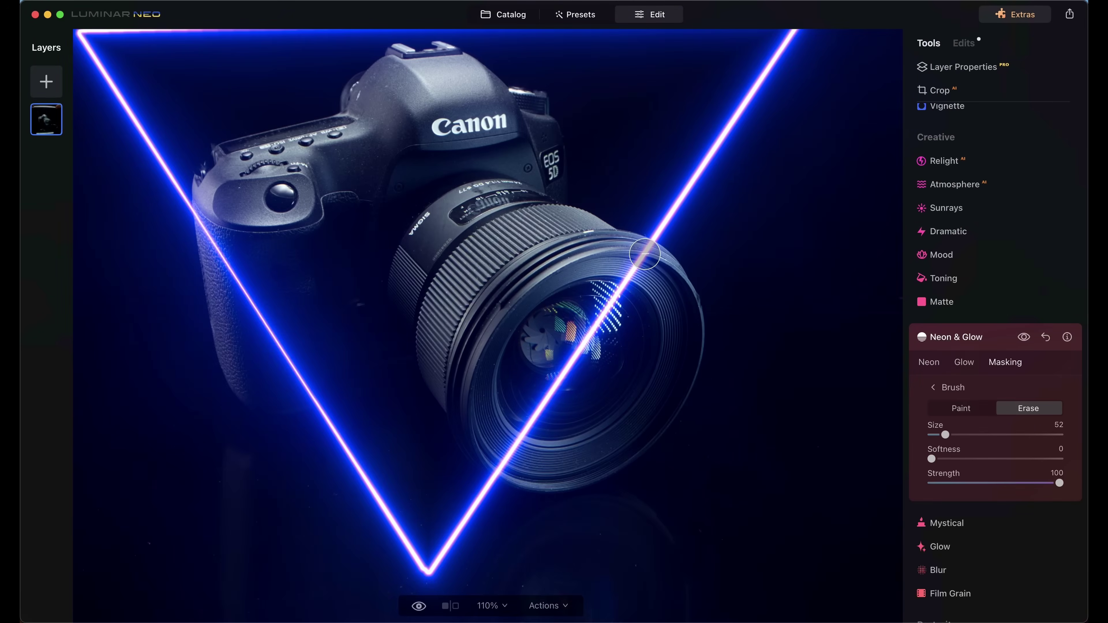
# Erase the neon line where it crosses the Canon camera's lens using the Neon & Glow mask brush at size 52
pyautogui.moveTo(645, 254); pyautogui.dragTo(499, 458)
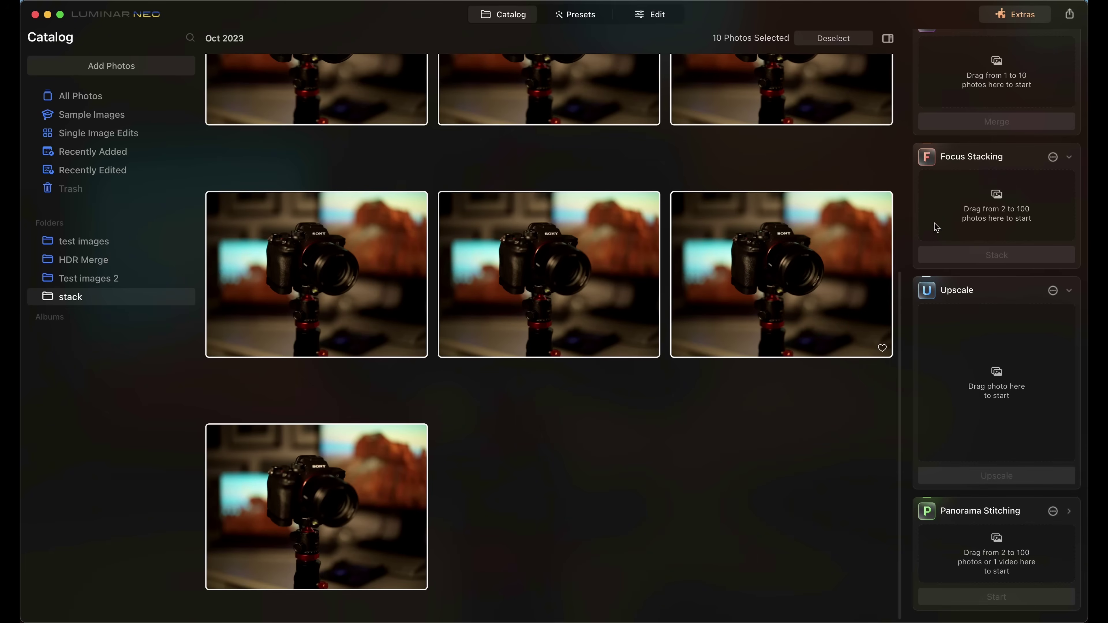
# Load the ten selected camera photos into Focus Stacking and inspect the camera and lens detail up close
pyautogui.moveTo(937, 227); pyautogui.dragTo(995, 211)
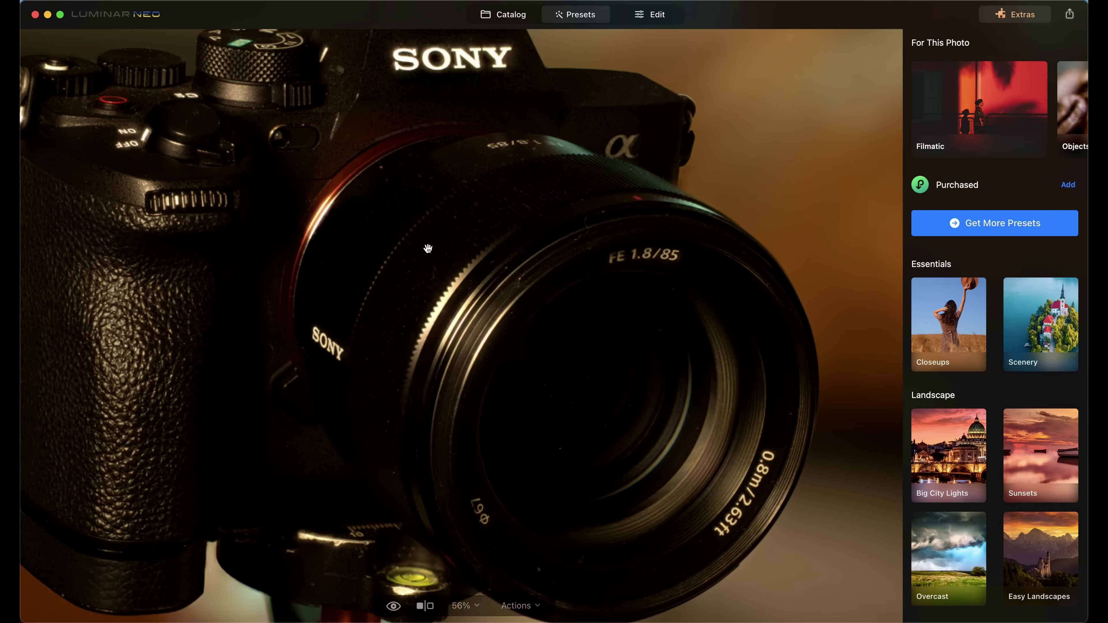
pyautogui.moveTo(428, 249); pyautogui.dragTo(508, 140)
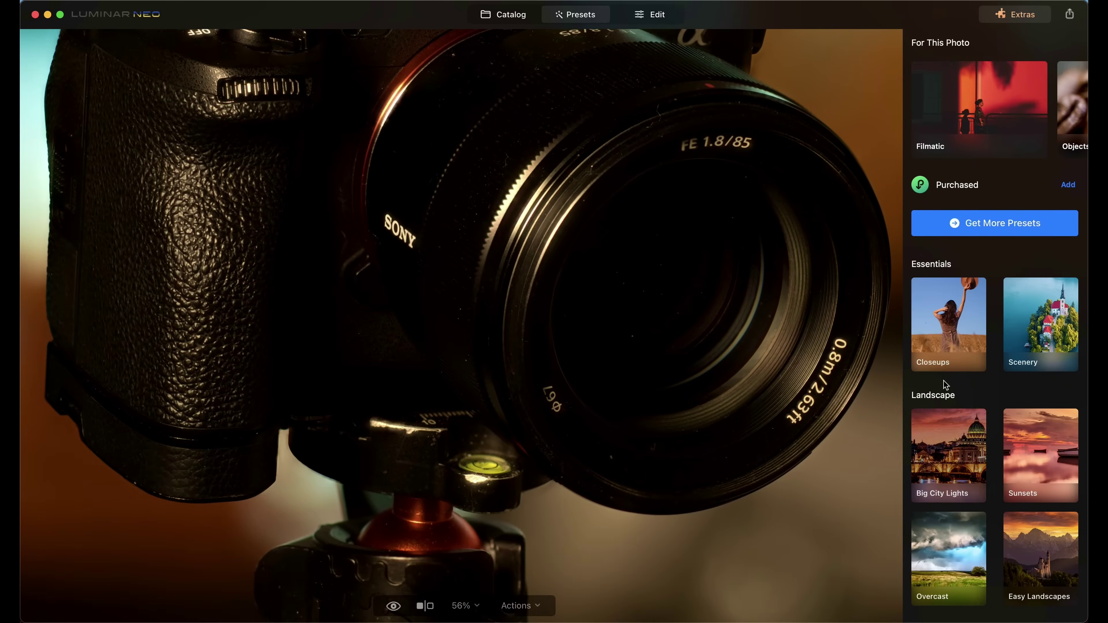